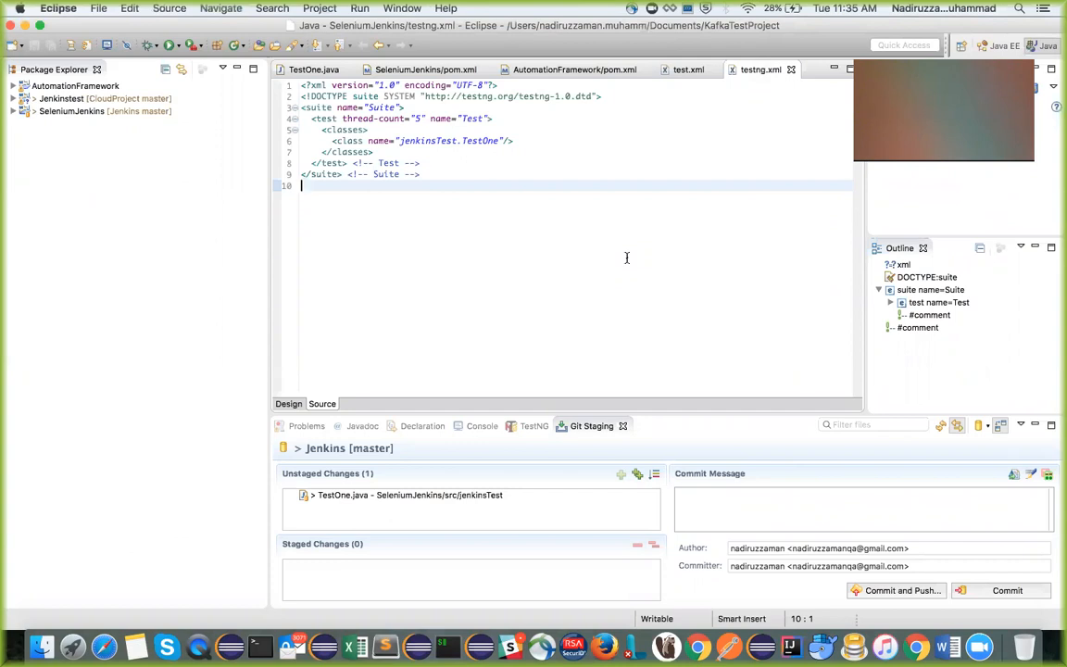
Switch to the text editor and review the setup checklist, from checking Maven and JDK to adding dependencies
{"action": "key", "text": "ctrl+Right"}
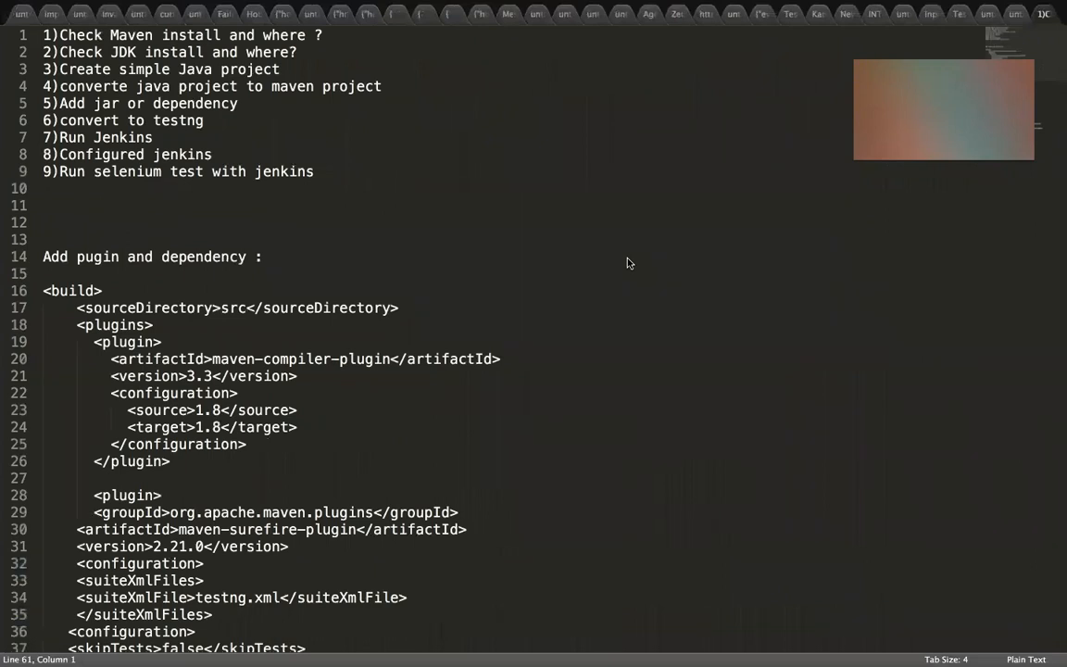
{"action": "left_click_drag", "start_coordinate": [61, 34], "coordinate": [316, 36]}
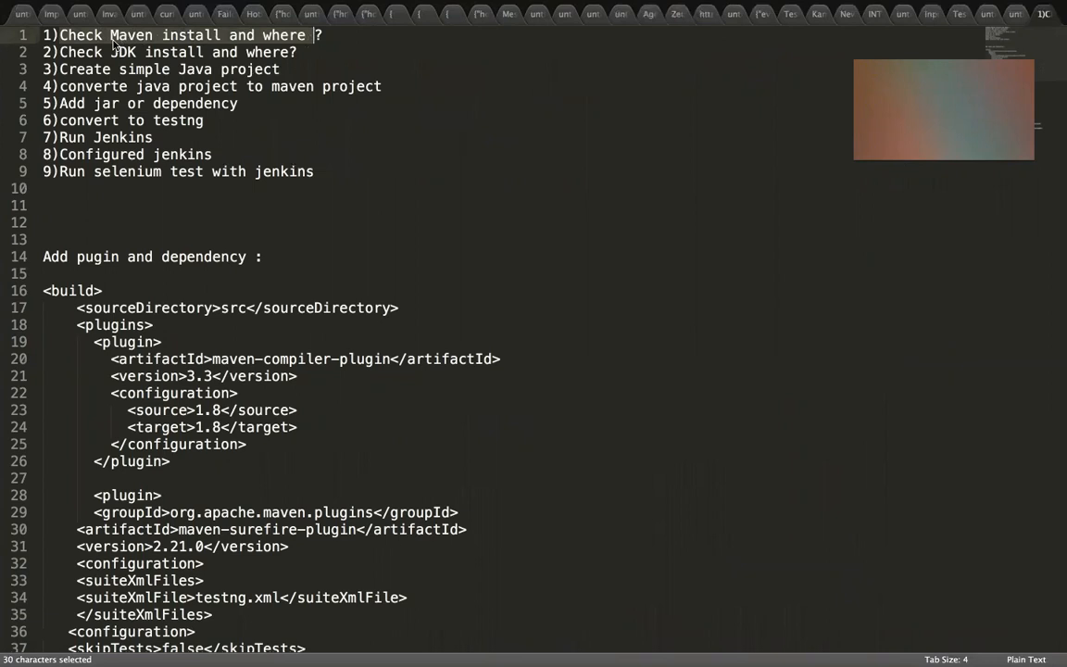
{"action": "left_click_drag", "start_coordinate": [60, 52], "coordinate": [297, 52]}
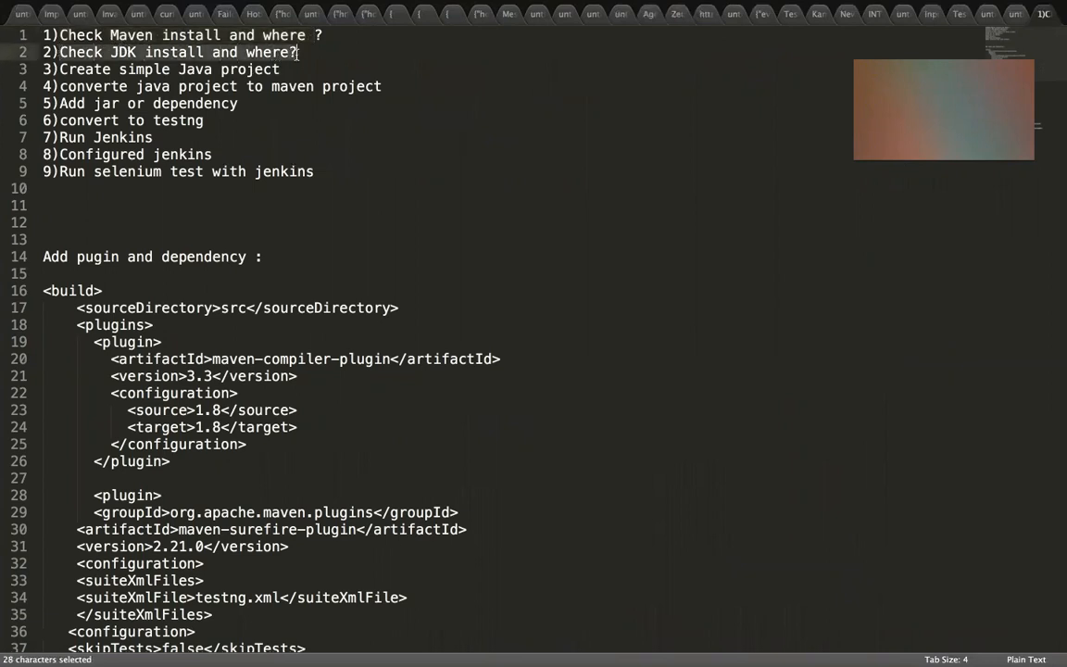
{"action": "left_click_drag", "start_coordinate": [68, 69], "coordinate": [289, 69]}
{"action": "left_click_drag", "start_coordinate": [72, 85], "coordinate": [389, 86]}
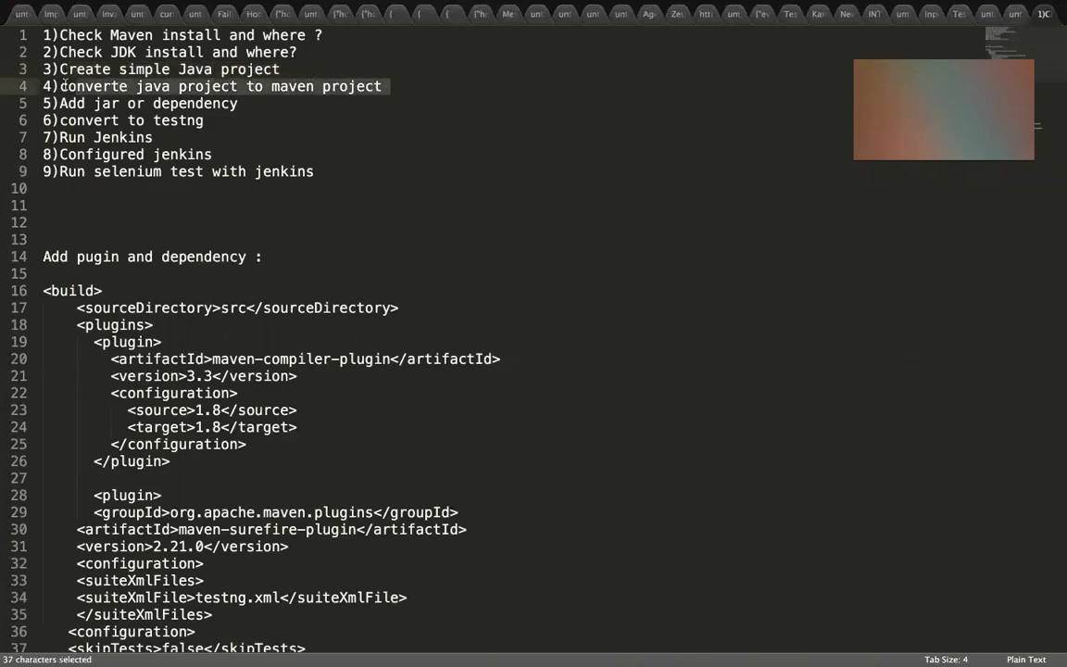
{"action": "left_click_drag", "start_coordinate": [136, 101], "coordinate": [141, 103]}
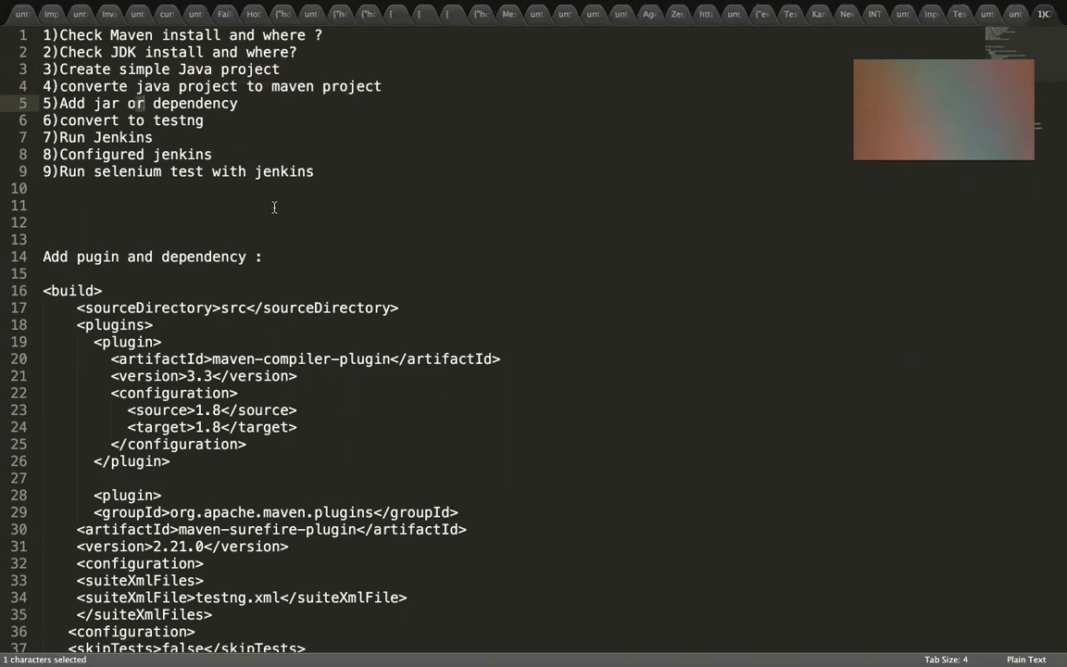
Switch to the terminal, clear its output, and check the Maven version and home path with mvn -version
{"action": "key", "text": "ctrl+Left"}
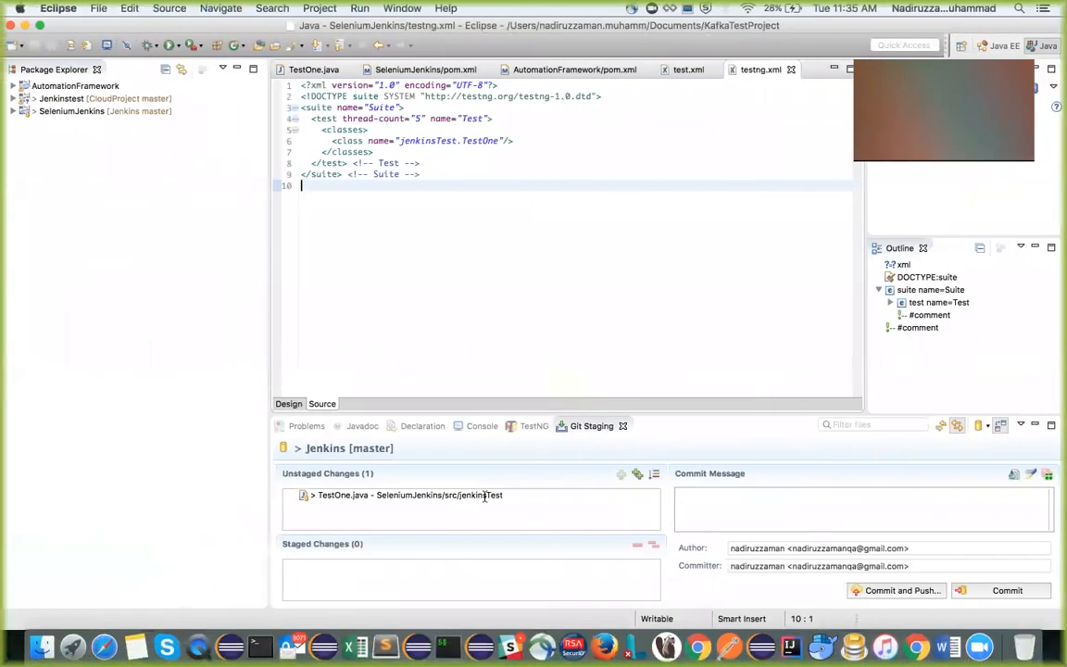
{"action": "left_click", "coordinate": [447, 646]}
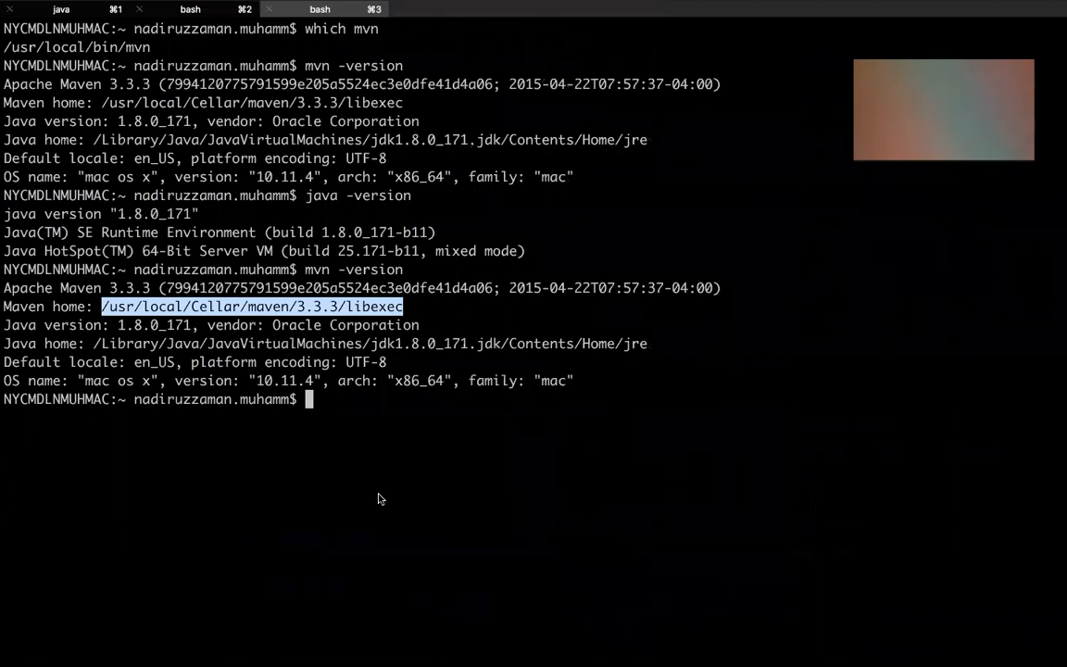
{"action": "key", "text": "super+k"}
{"action": "key", "text": "Up"}
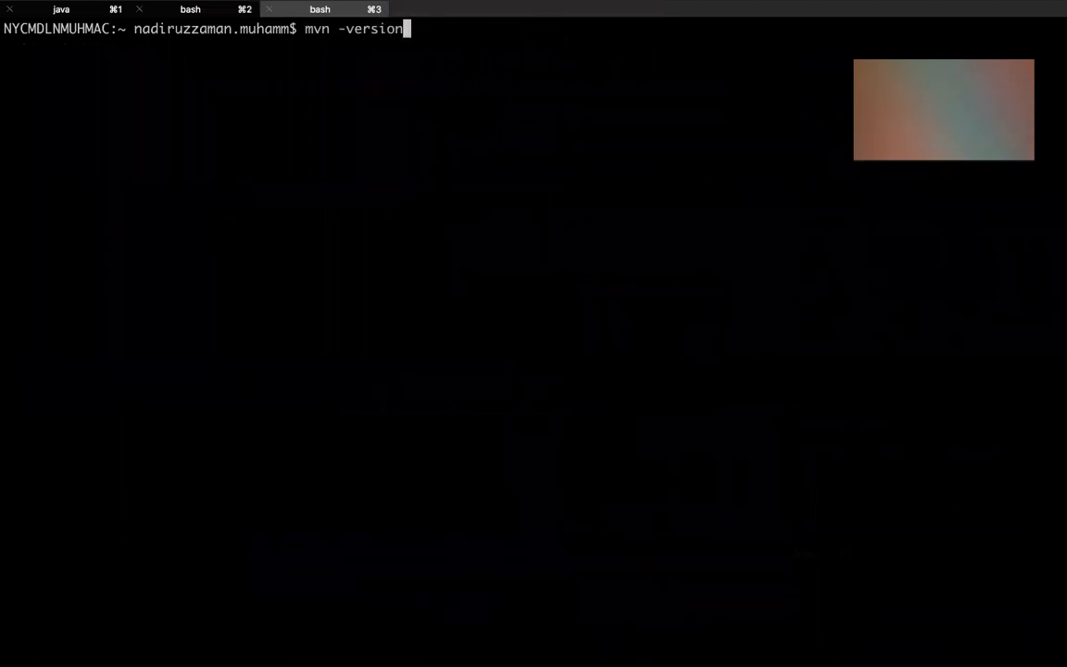
{"action": "key", "text": "Return"}
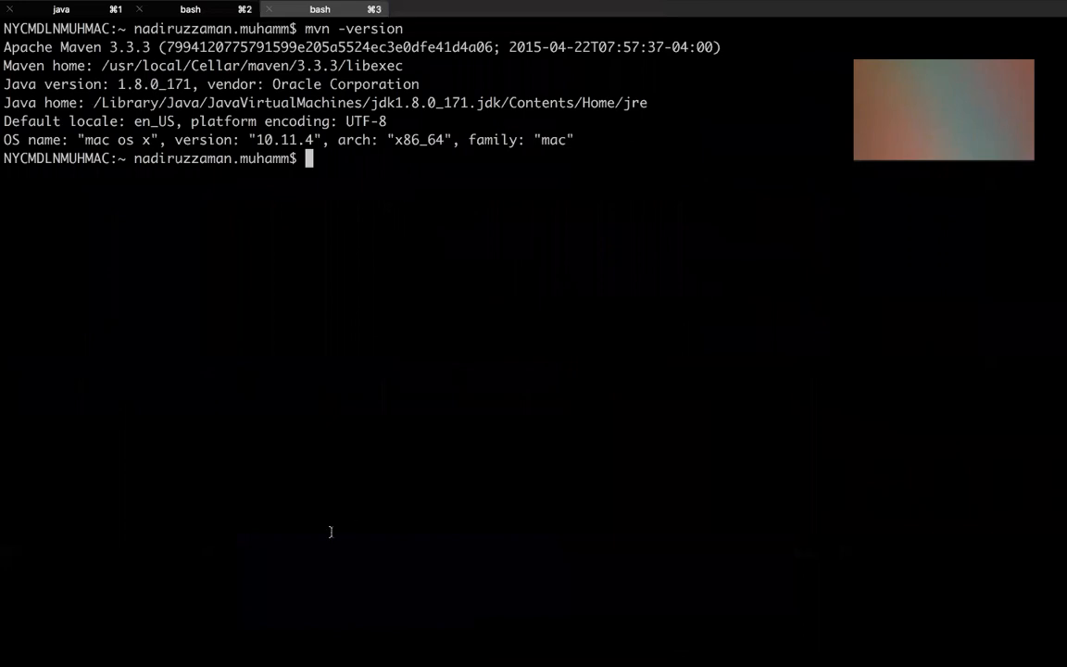
{"action": "left_click_drag", "start_coordinate": [94, 65], "coordinate": [395, 65]}
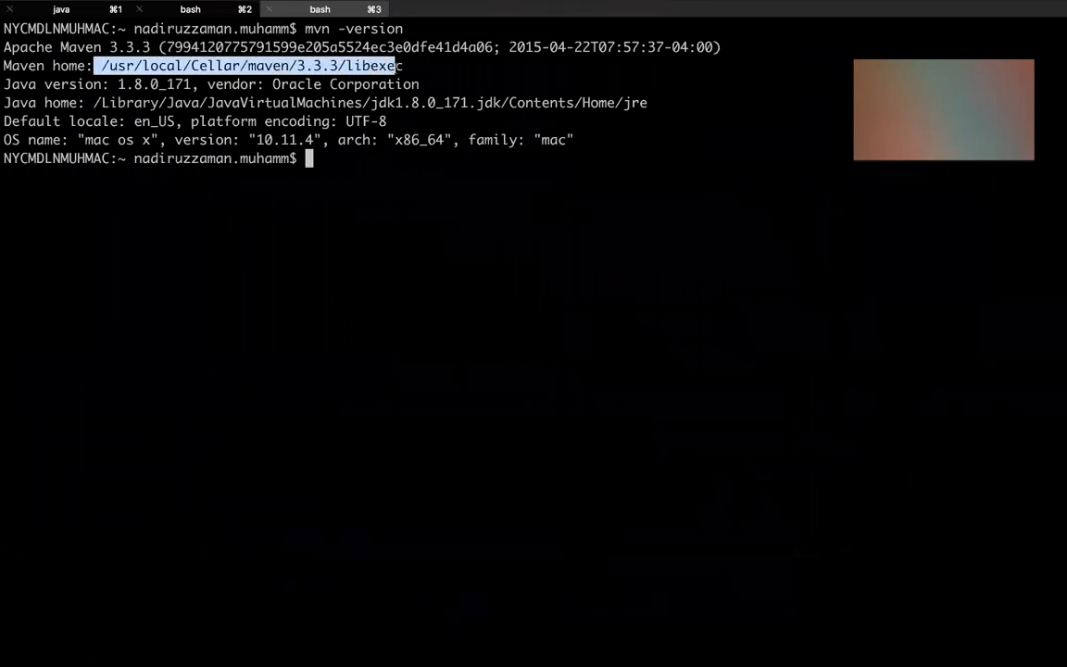
{"action": "left_click", "coordinate": [269, 65]}
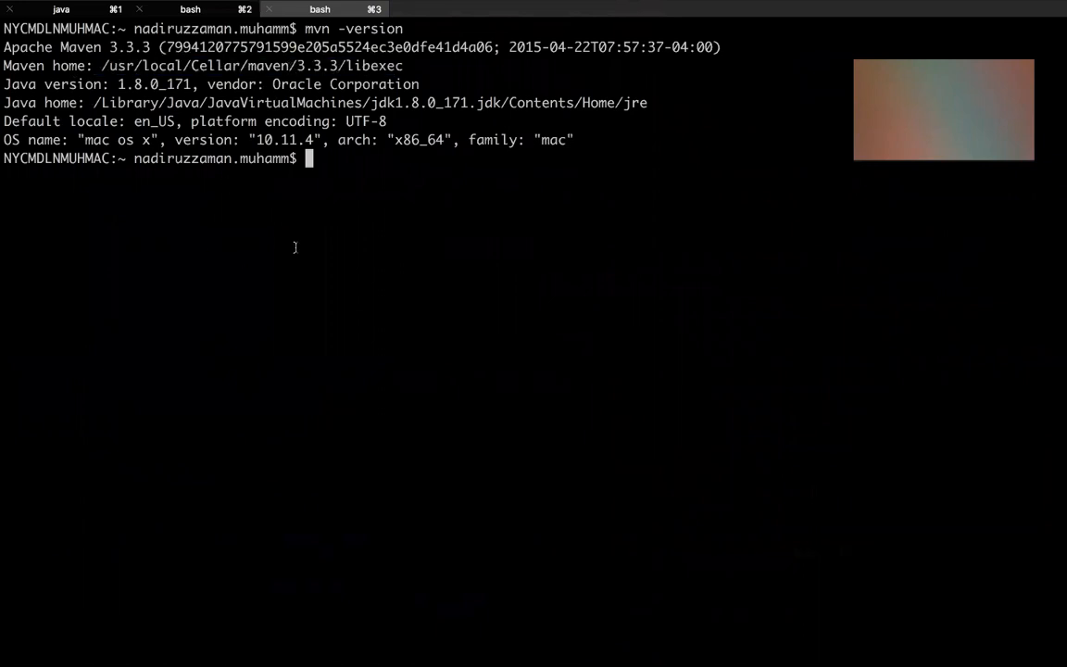
Check the installed Java version in the terminal, trying java -v and running java -version
{"action": "type", "text": "java -v"}
{"action": "key", "text": "Return"}
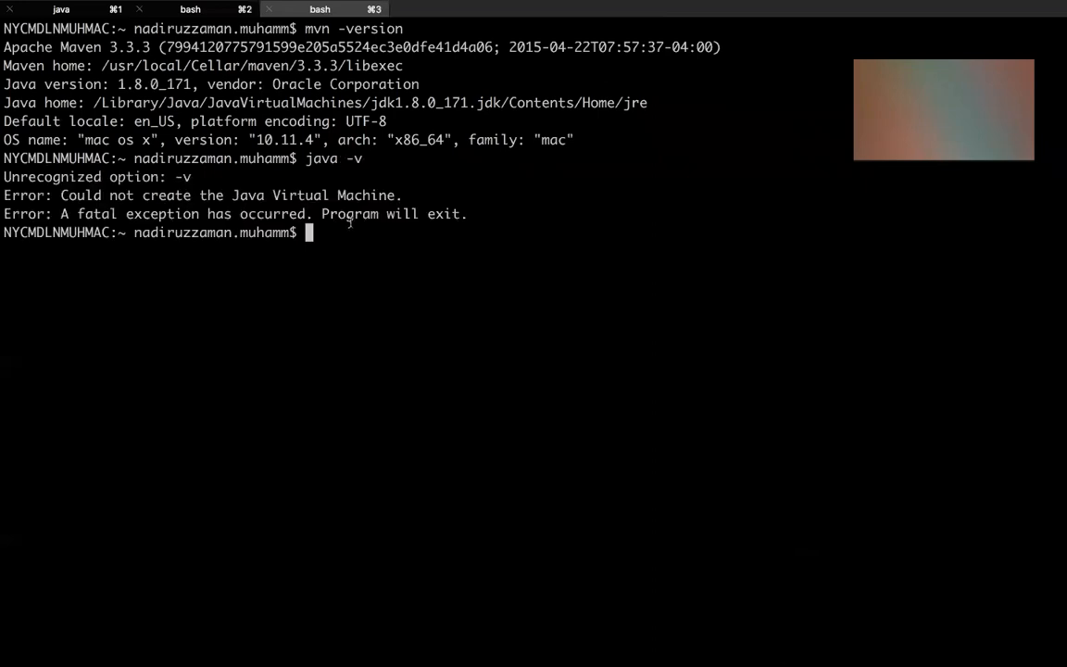
{"action": "key", "text": "Up"}
{"action": "type", "text": "ersion"}
{"action": "key", "text": "Return"}
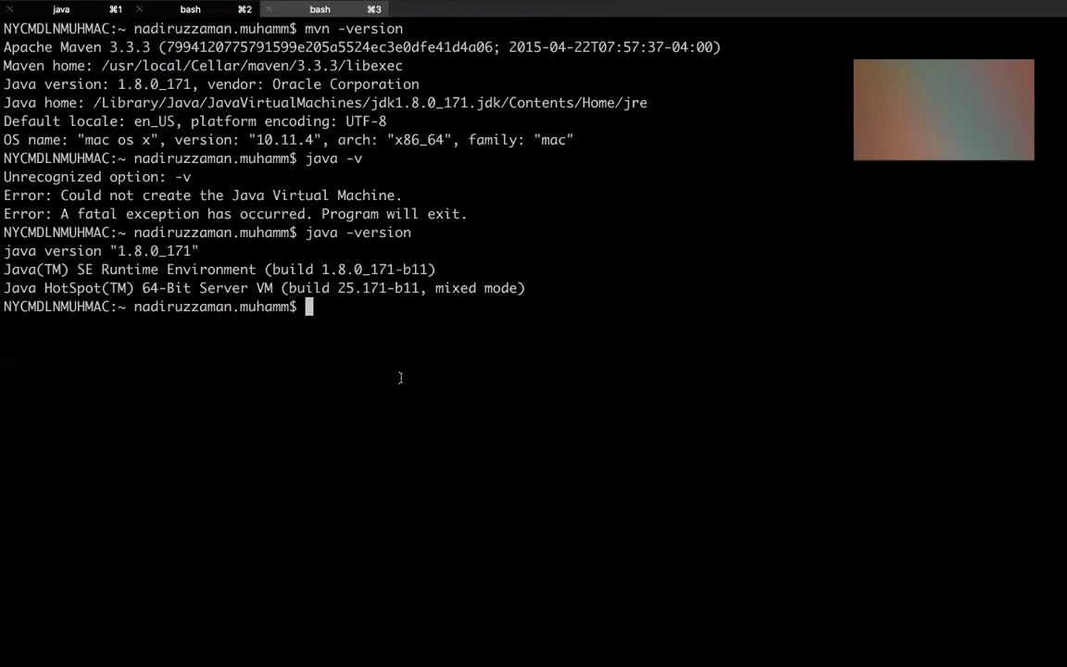
Switch back to Eclipse and create a Java project named MyFirstJenkinsSetup with the default settings
{"action": "key", "text": "ctrl+Right"}
{"action": "key", "text": "ctrl+Left"}
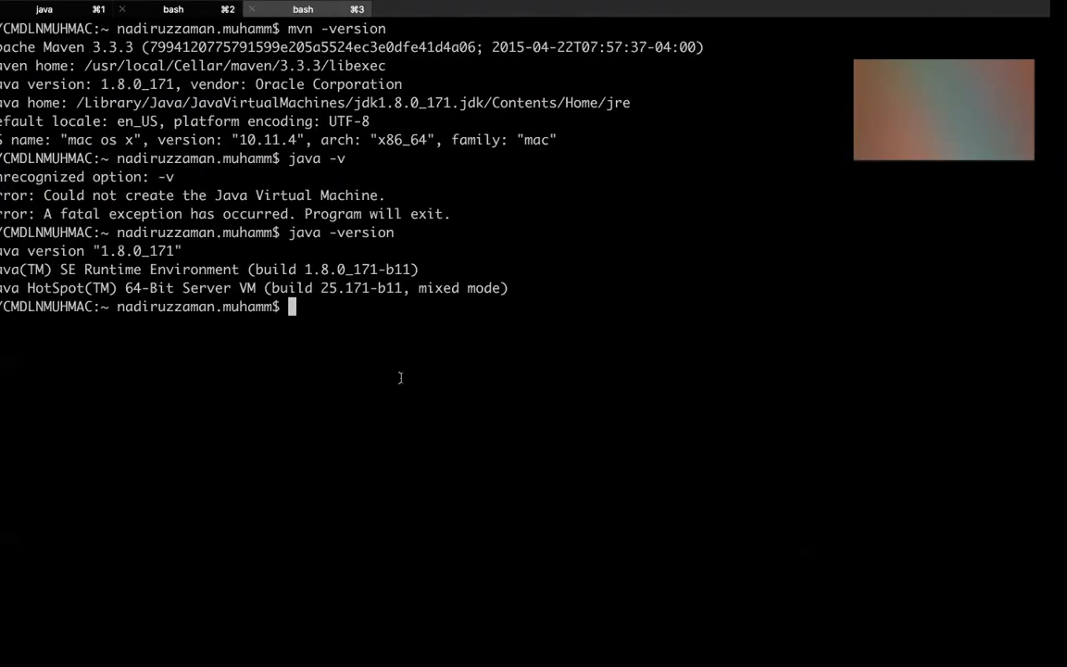
{"action": "key", "text": "ctrl+Left"}
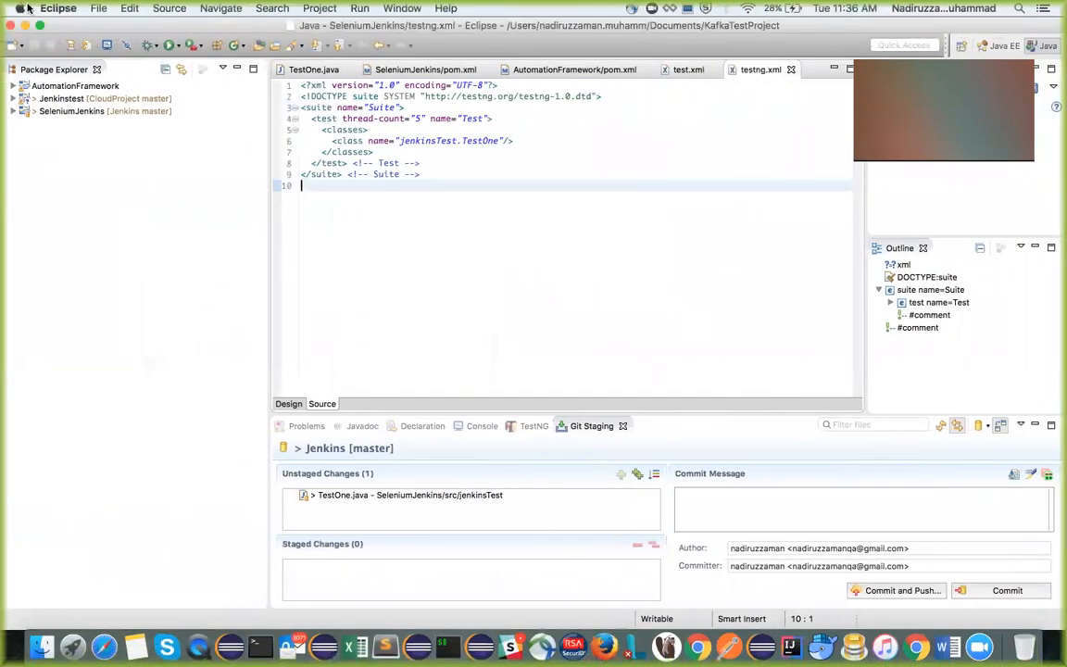
{"action": "left_click", "coordinate": [95, 9]}
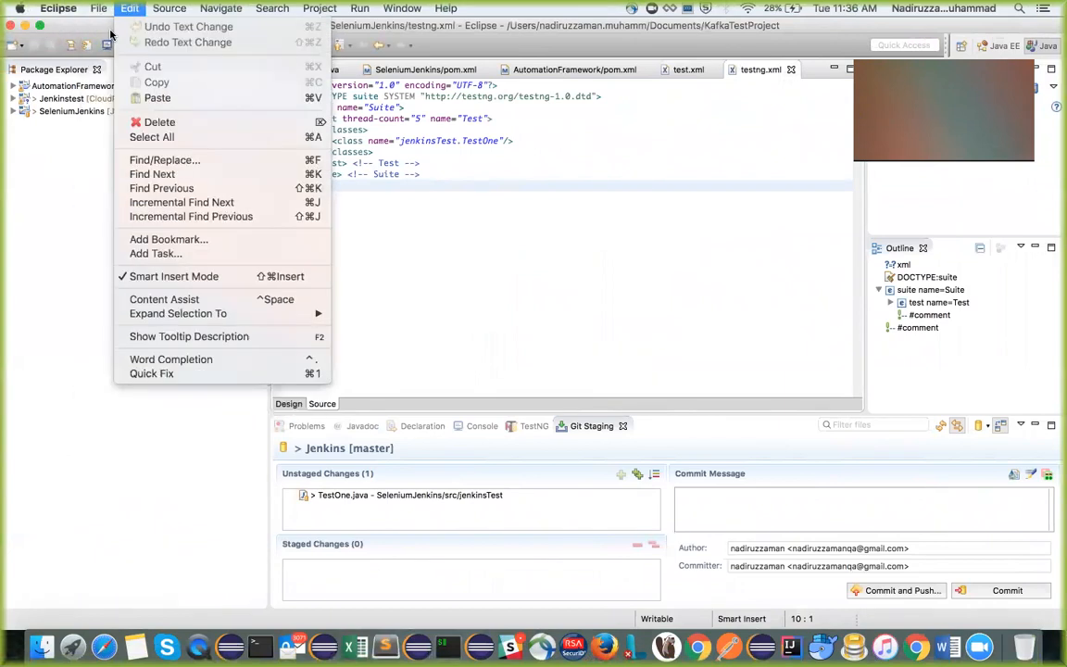
{"action": "mouse_move", "coordinate": [107, 26]}
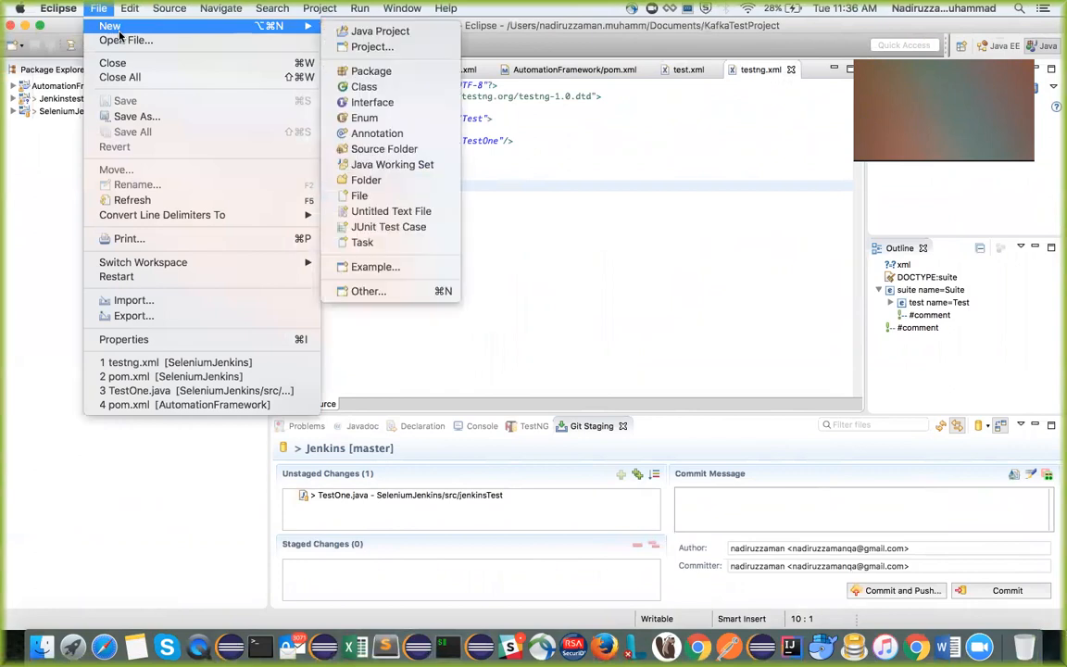
{"action": "left_click", "coordinate": [381, 32]}
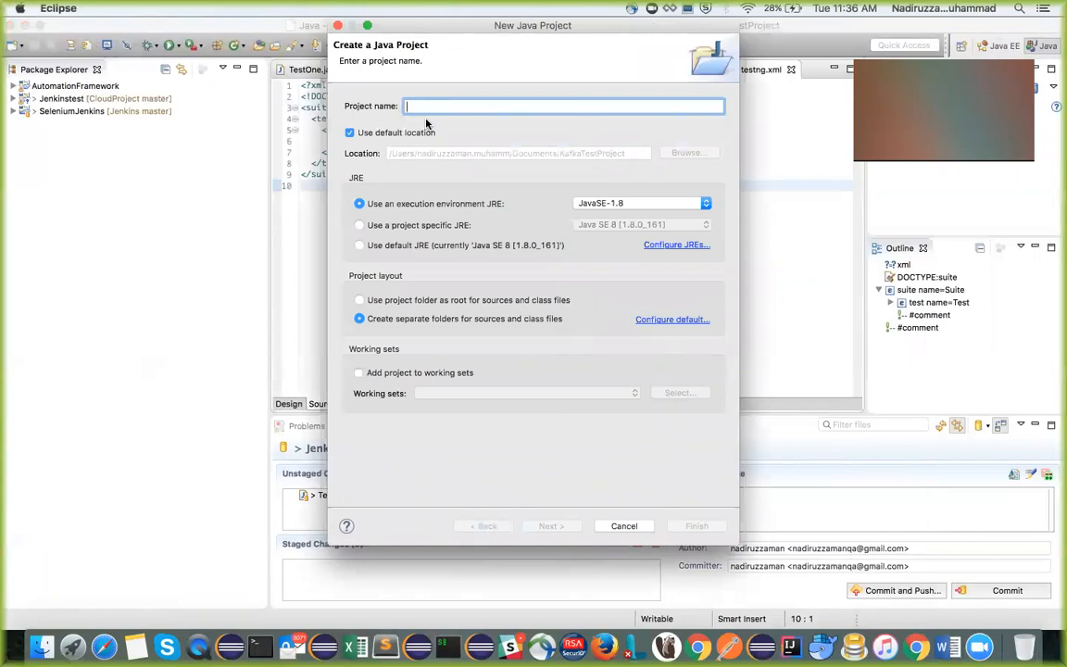
{"action": "type", "text": "MY"}
{"action": "key", "text": "BackSpace"}
{"action": "key", "text": "BackSpace"}
{"action": "type", "text": "My"}
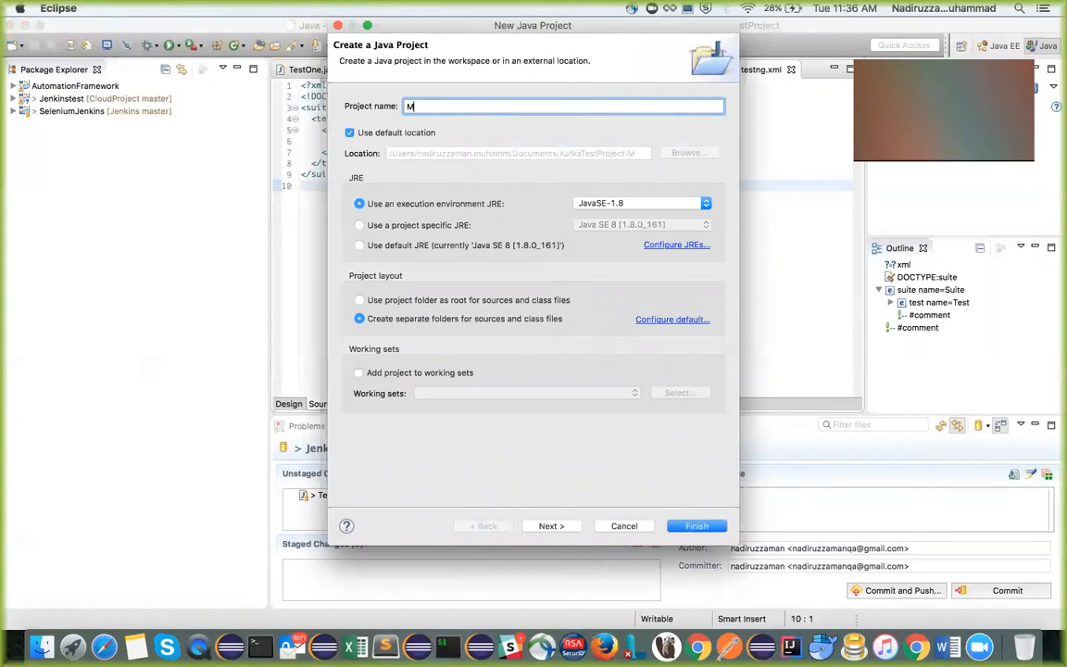
{"action": "type", "text": "FirstJenkinsSetup"}
{"action": "left_click", "coordinate": [695, 525]}
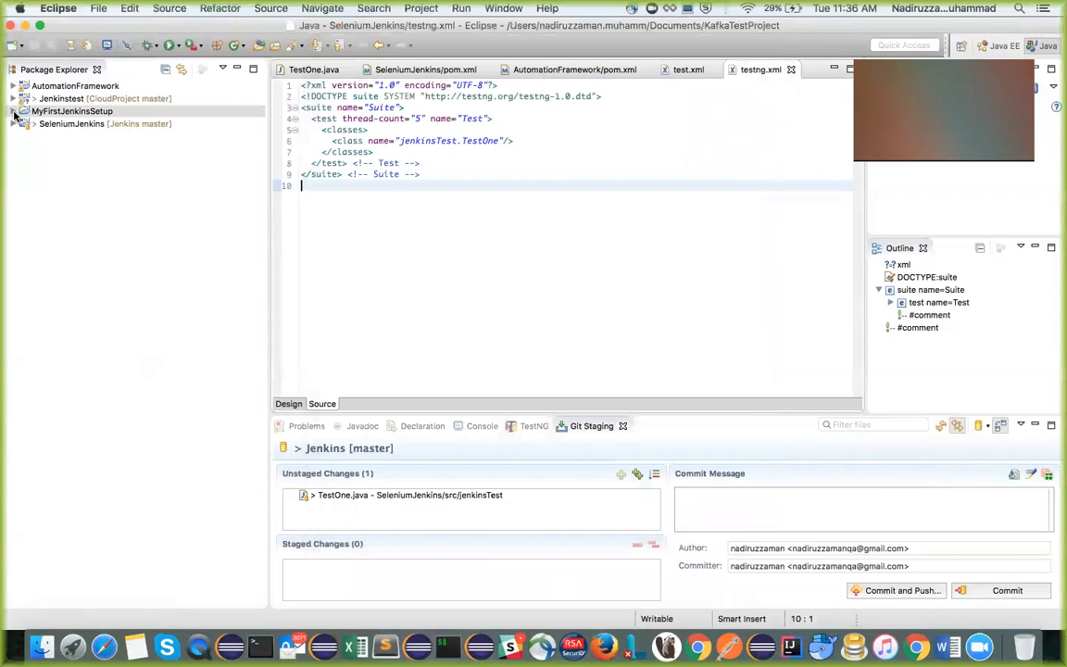
Create a package named firstjenkins in the src folder of the MyFirstJenkinsSetup project
{"action": "left_click", "coordinate": [15, 112]}
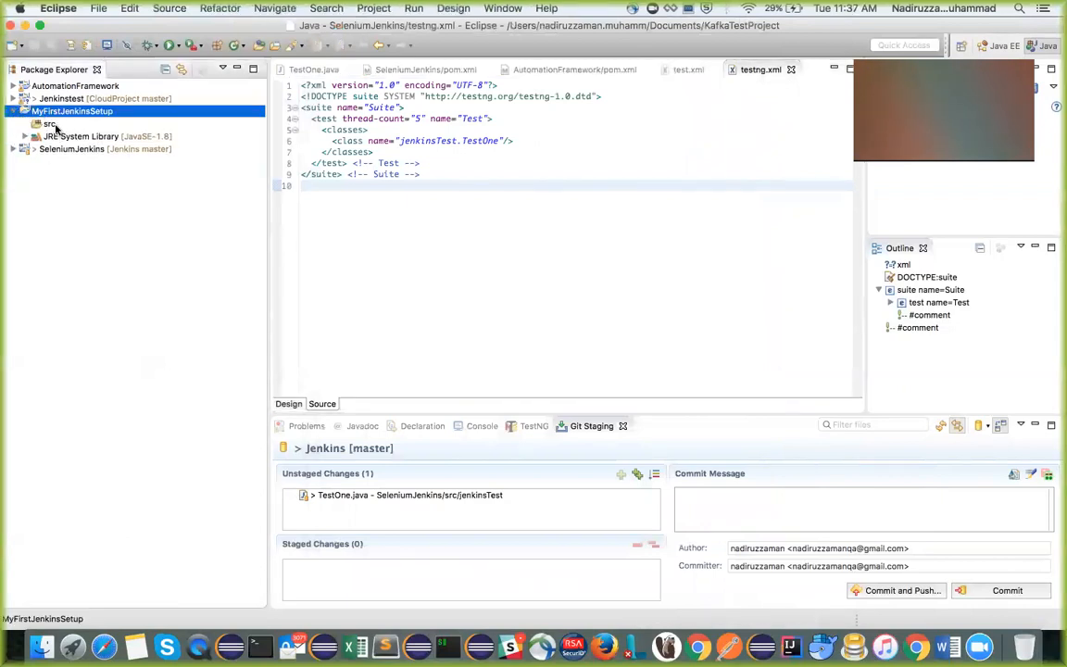
{"action": "left_click", "coordinate": [48, 124]}
{"action": "right_click", "coordinate": [48, 125]}
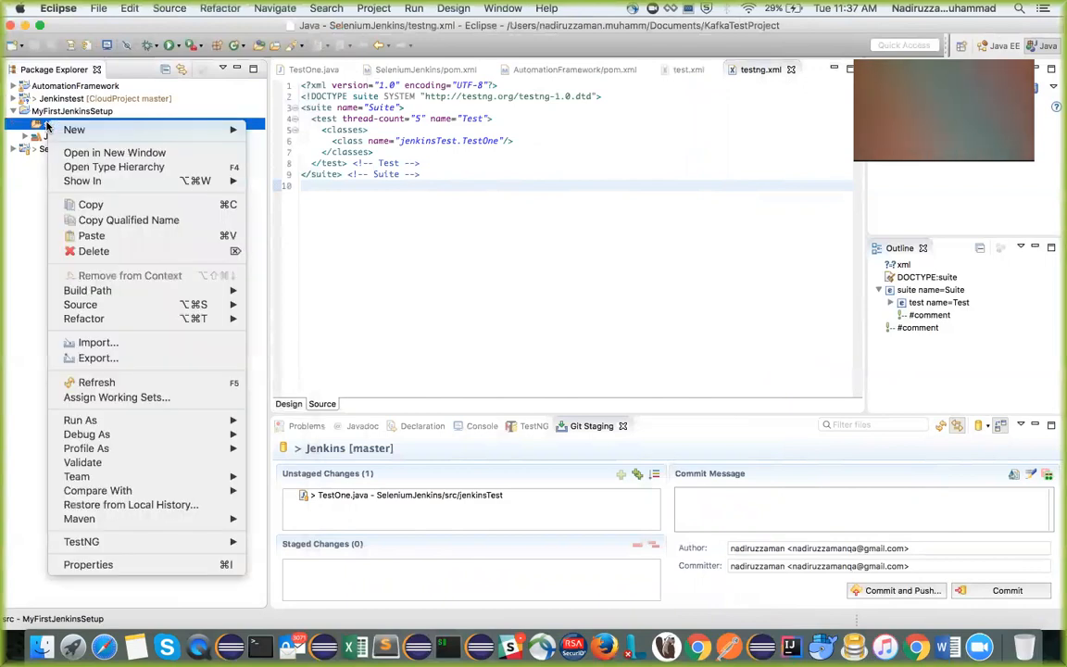
{"action": "mouse_move", "coordinate": [102, 129]}
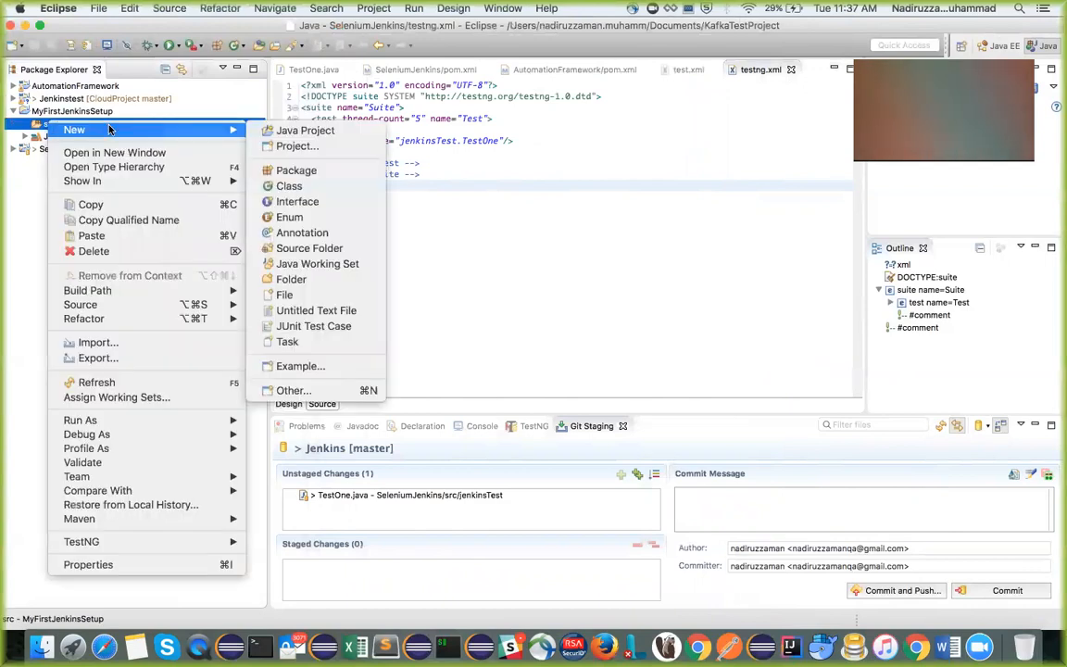
{"action": "left_click", "coordinate": [313, 172]}
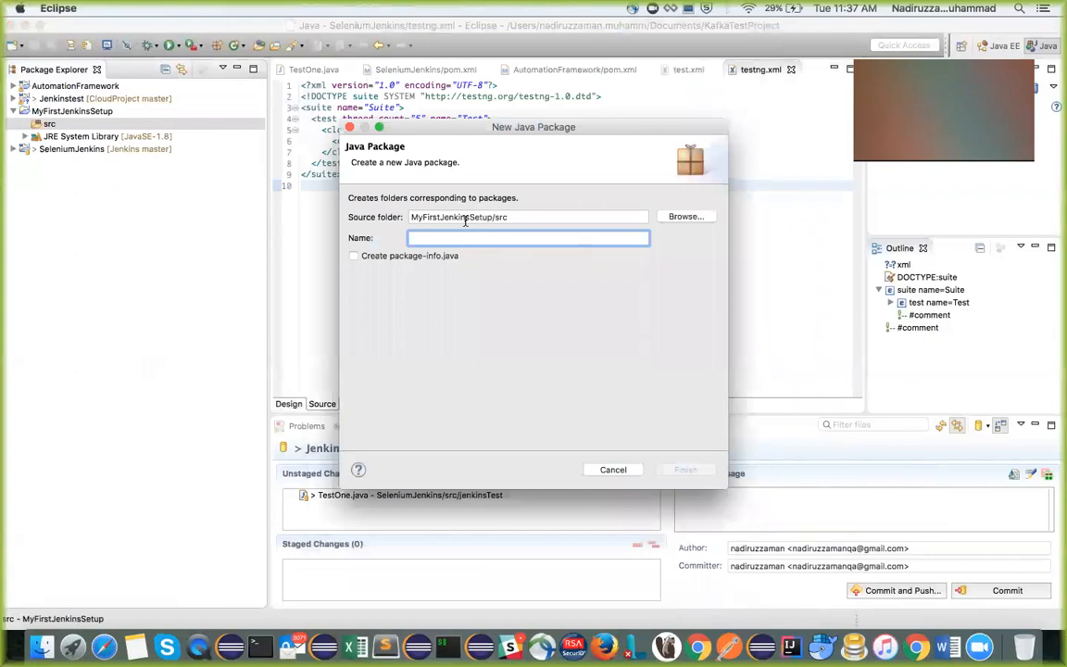
{"action": "type", "text": "r"}
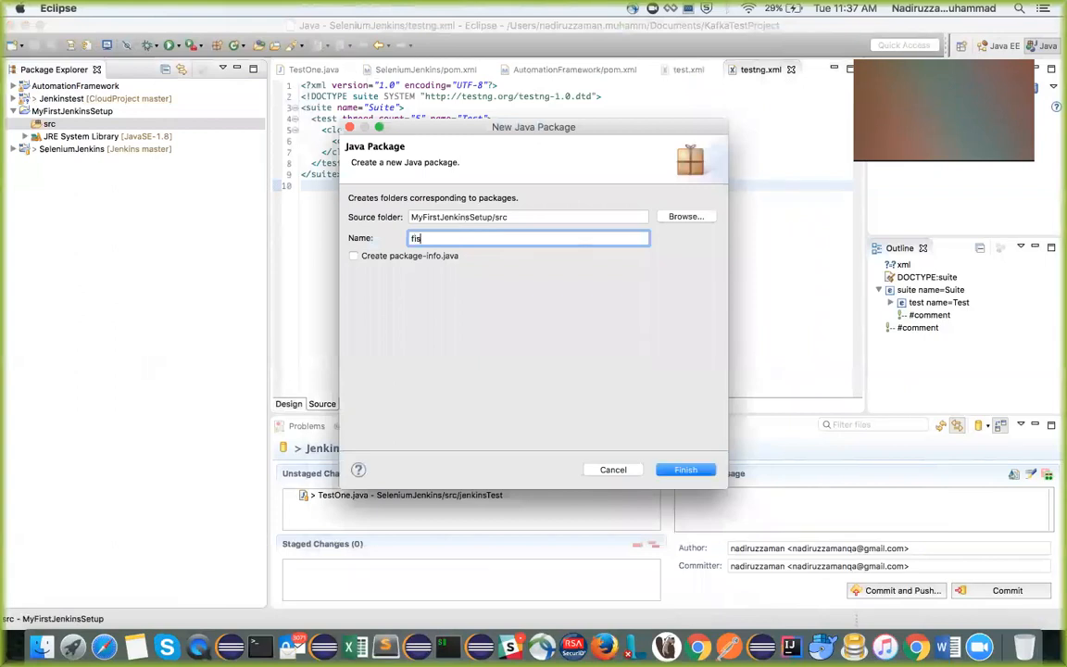
{"action": "type", "text": "irstjenk"}
{"action": "left_click", "coordinate": [687, 469]}
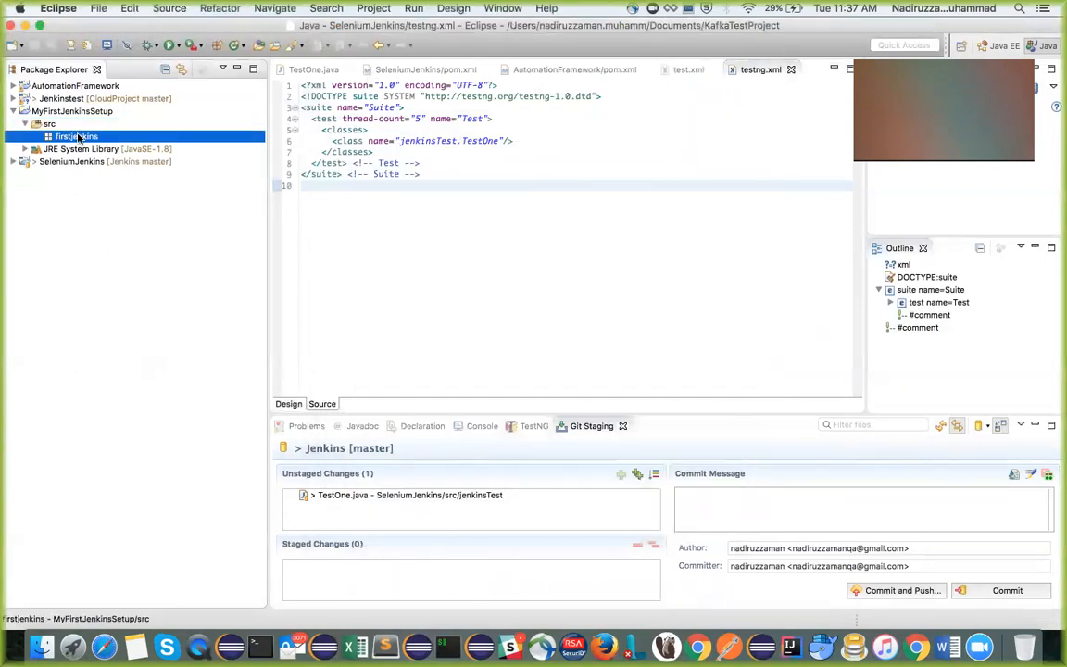
Create a public Java class named TestJenkins in the firstjenkins package
{"action": "right_click", "coordinate": [79, 137]}
{"action": "mouse_move", "coordinate": [227, 139]}
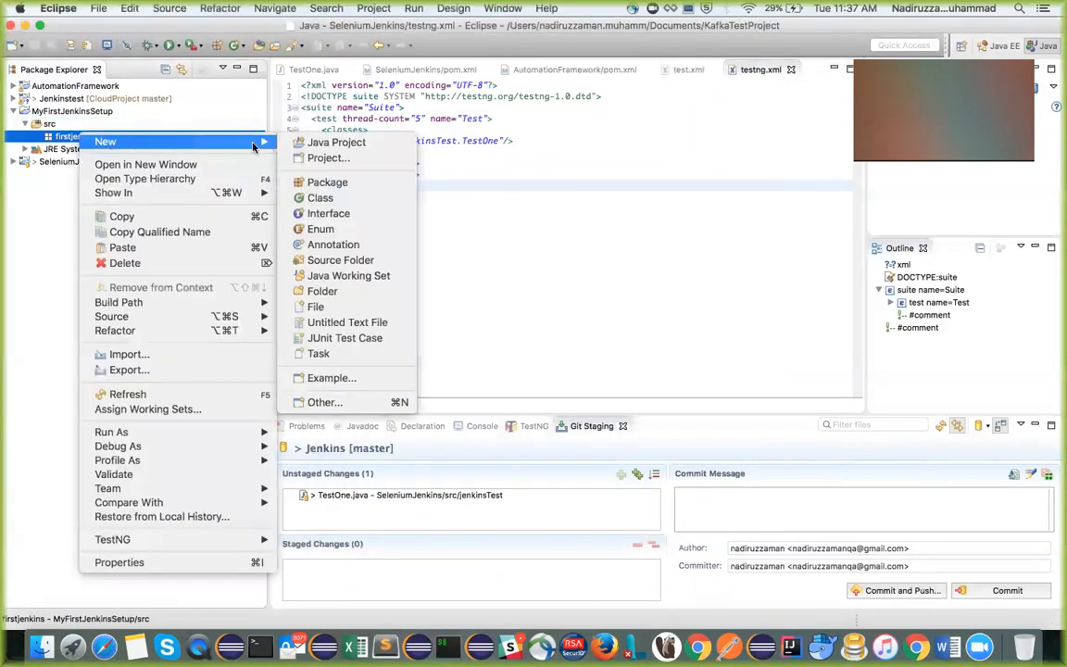
{"action": "left_click", "coordinate": [324, 197]}
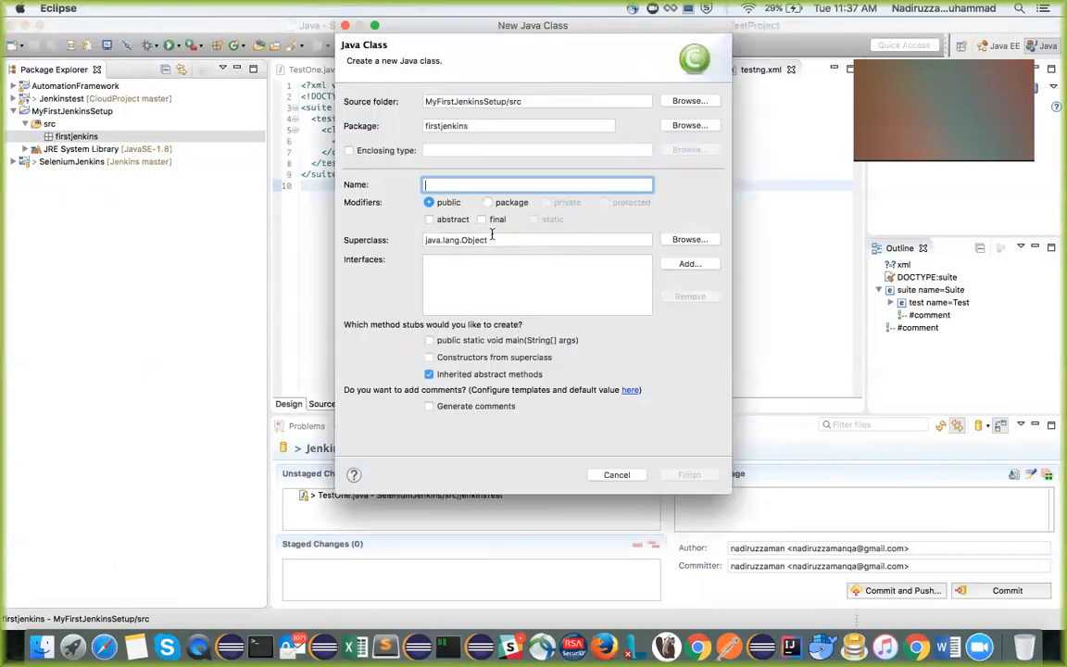
{"action": "type", "text": "Test"}
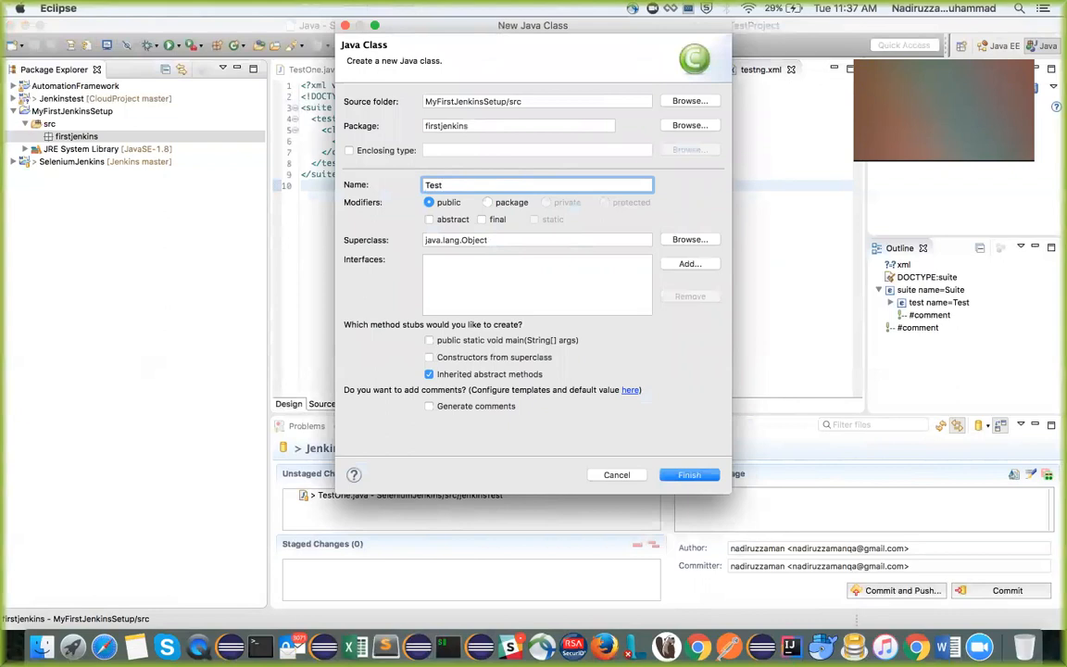
{"action": "type", "text": "Je"}
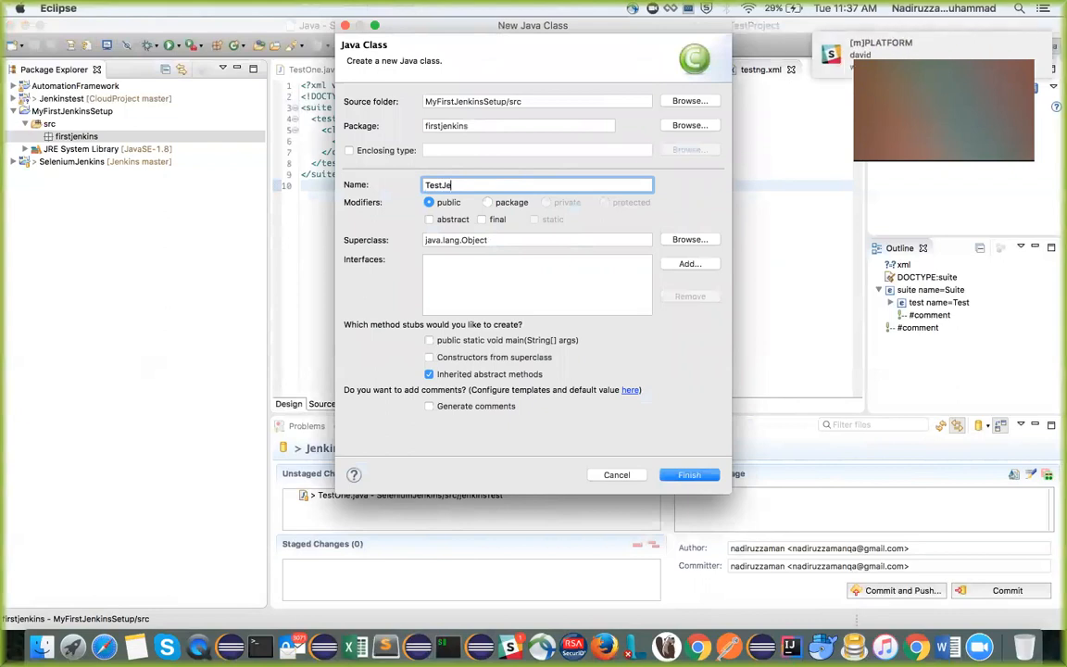
{"action": "type", "text": "nkins"}
{"action": "left_click", "coordinate": [706, 480]}
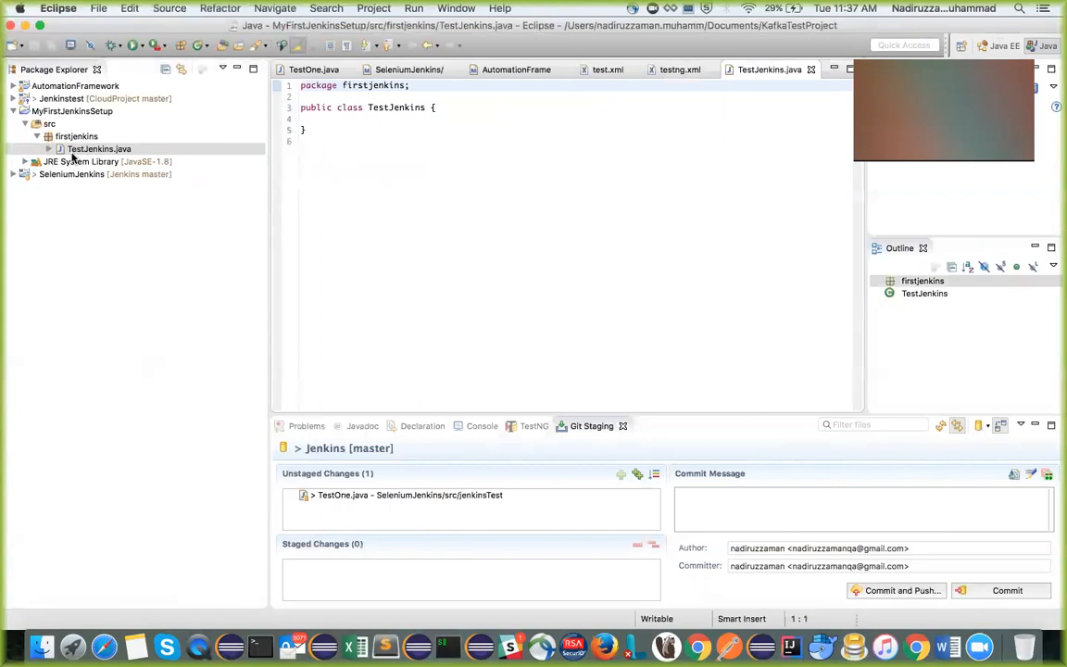
Convert the MyFirstJenkinsSetup project to a Maven project, accepting the default POM values with jar packaging
{"action": "left_click", "coordinate": [89, 112]}
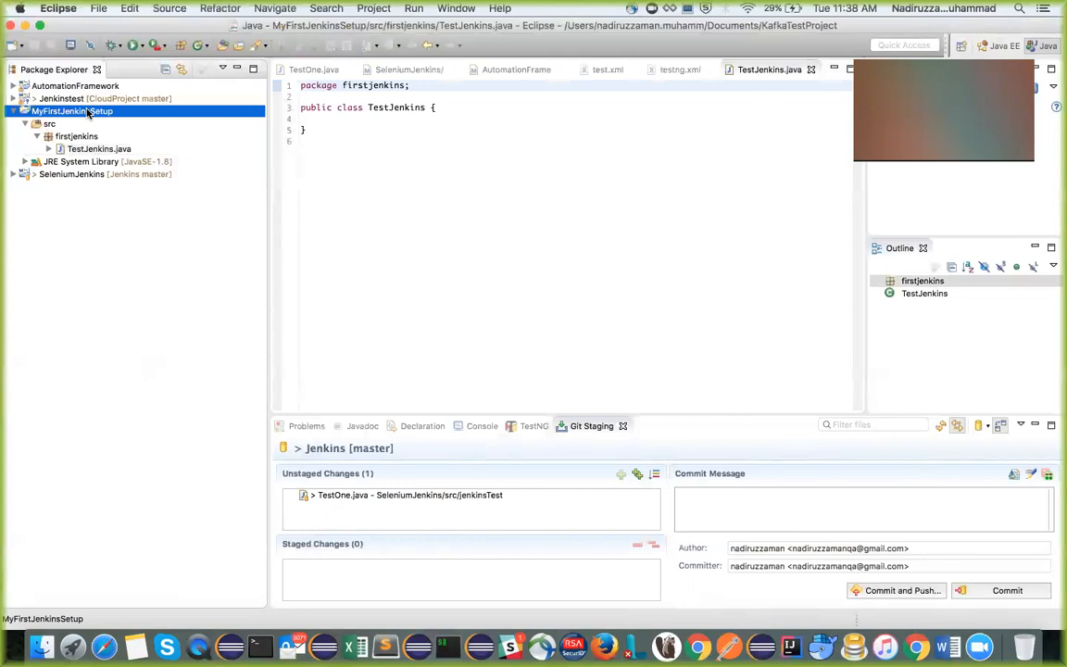
{"action": "right_click", "coordinate": [89, 112]}
{"action": "mouse_move", "coordinate": [180, 549]}
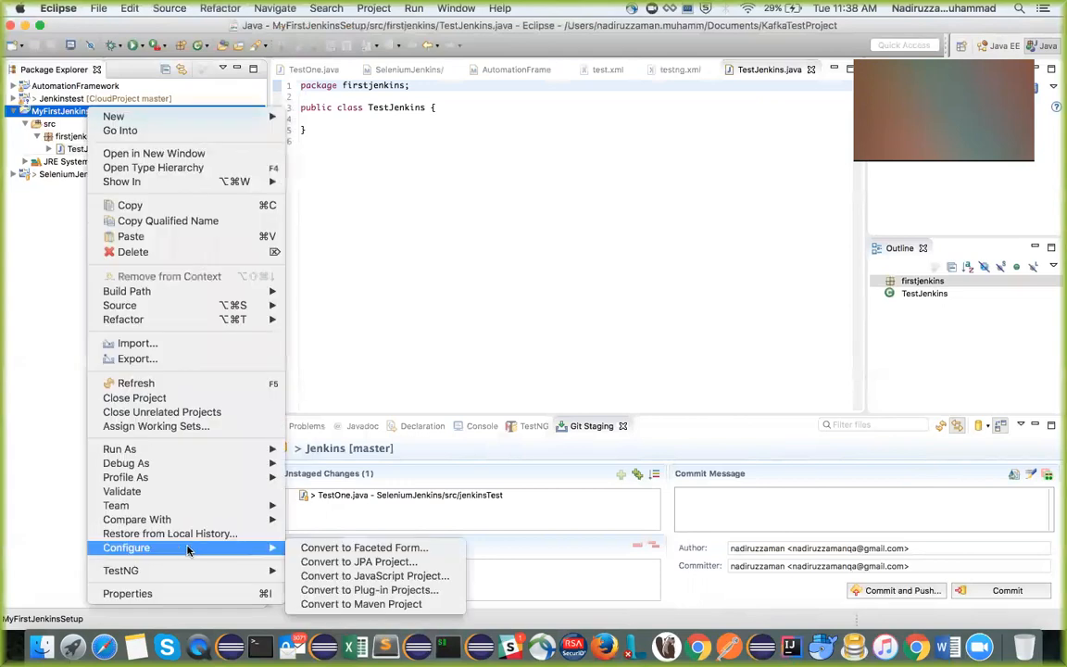
{"action": "left_click", "coordinate": [367, 603]}
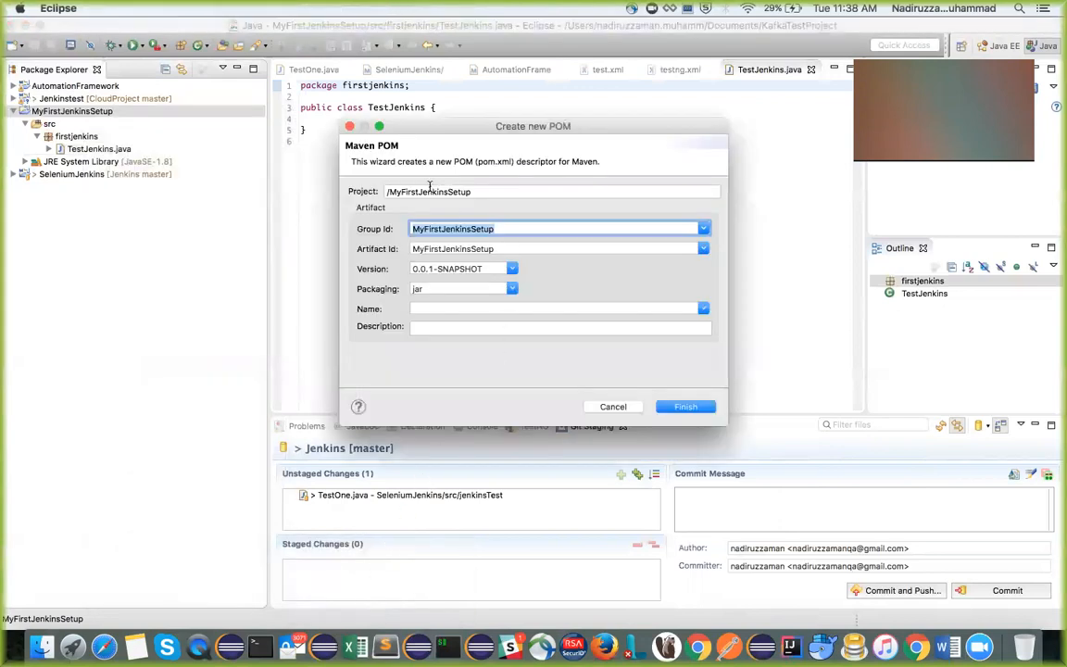
{"action": "left_click", "coordinate": [701, 409]}
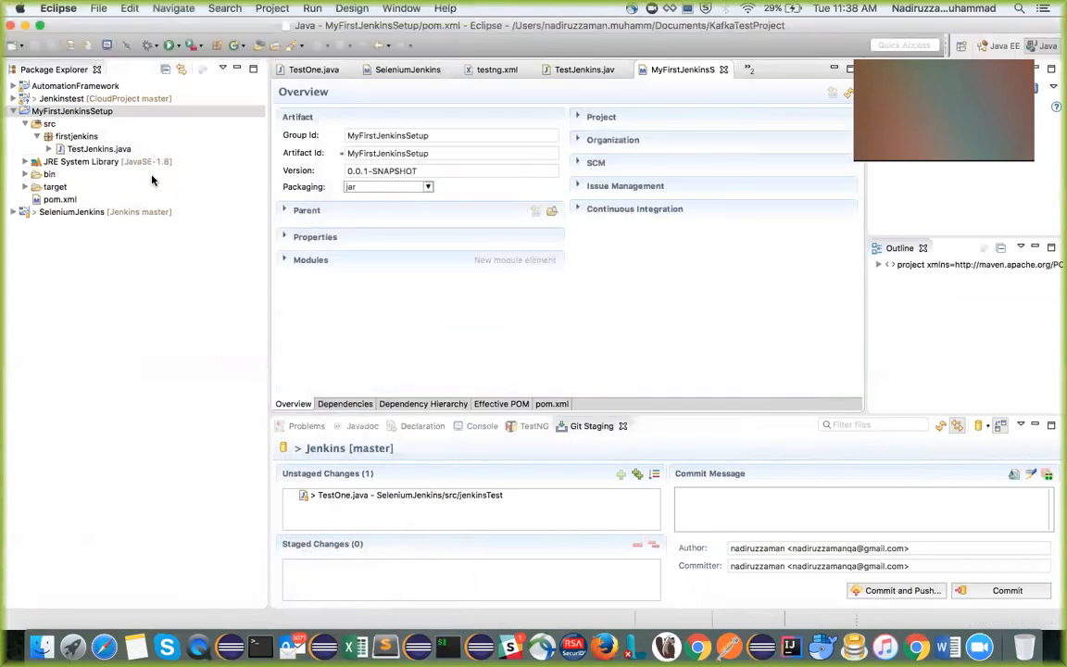
Start a new dependency in pom.xml and fill its group ID with org.seleniumhq.selenium copied from the text editor notes
{"action": "double_click", "coordinate": [54, 200]}
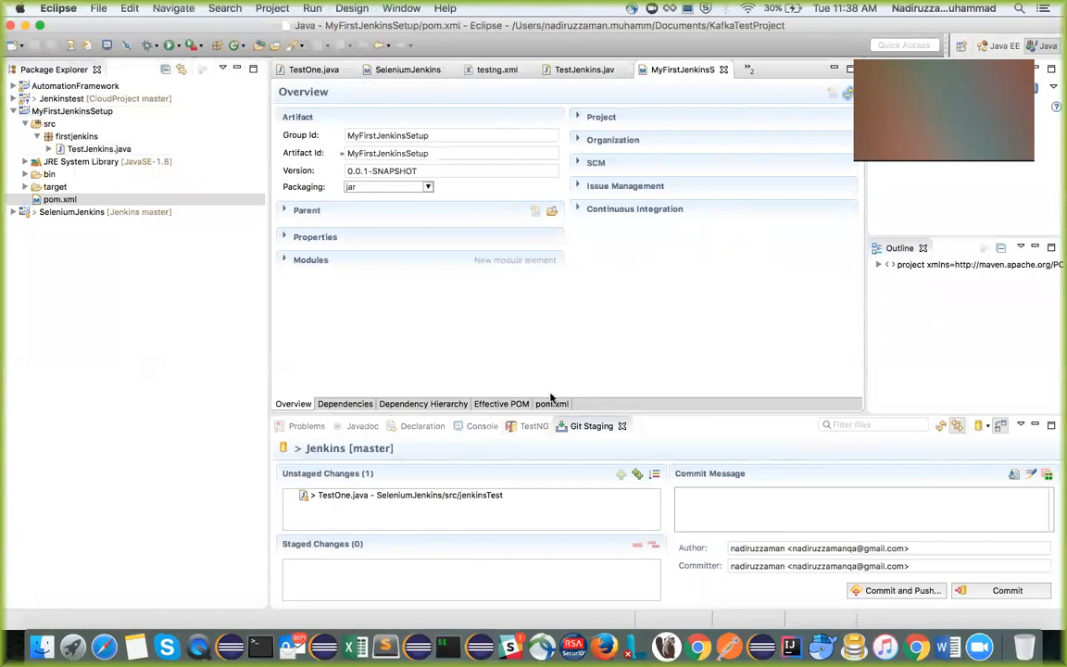
{"action": "left_click", "coordinate": [345, 404]}
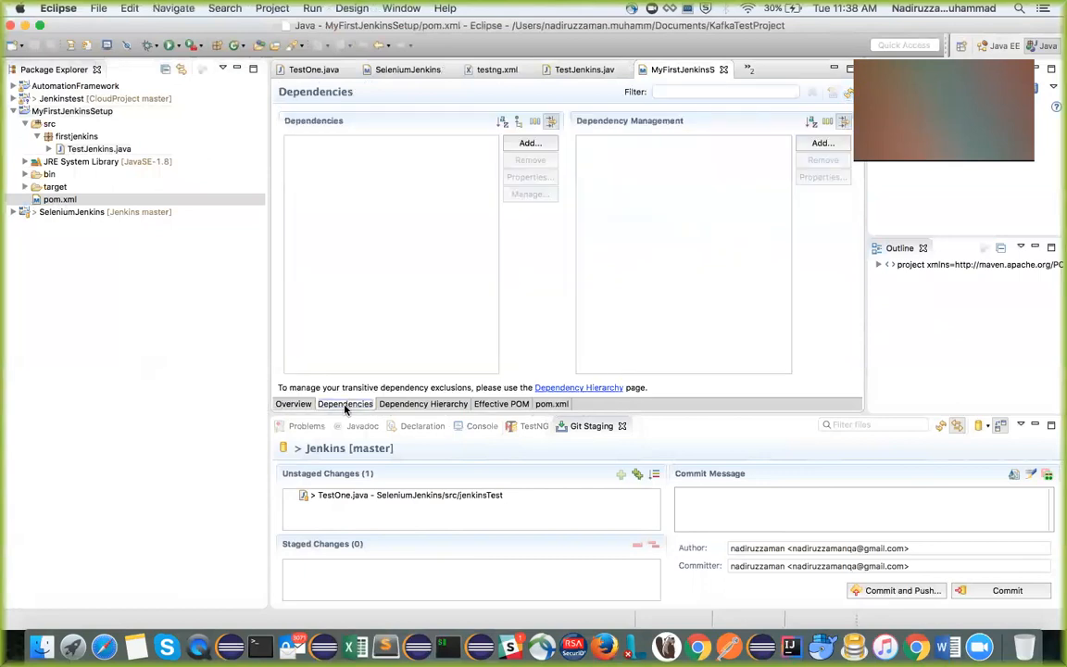
{"action": "left_click", "coordinate": [528, 142]}
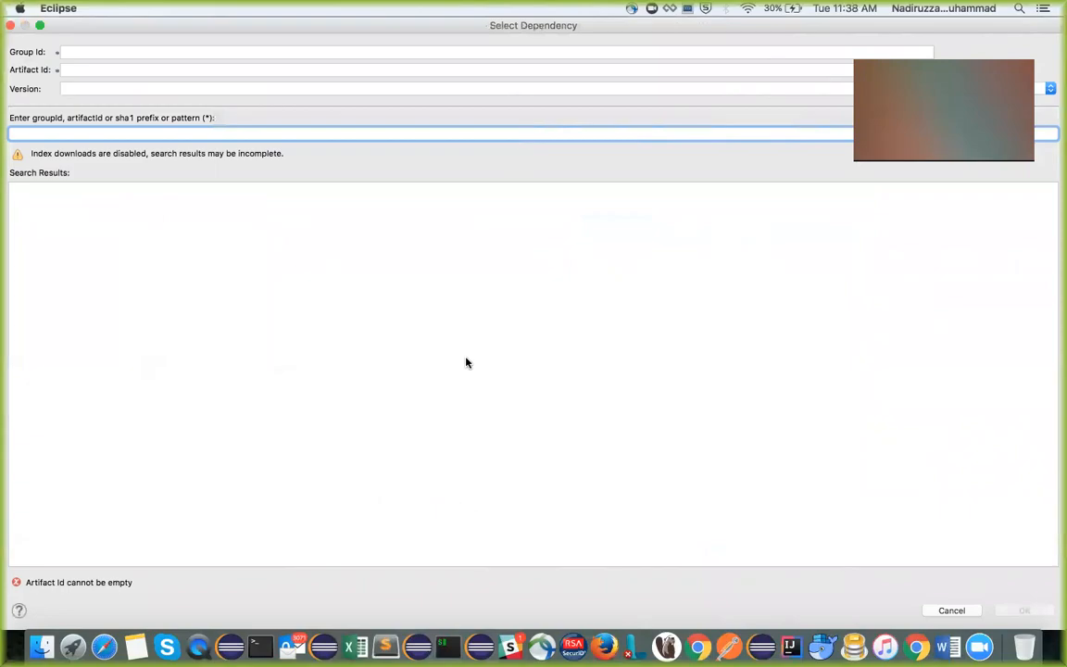
{"action": "key", "text": "ctrl+Right"}
{"action": "key", "text": "ctrl+Right"}
{"action": "scroll", "coordinate": [424, 454], "scroll_direction": "down", "scroll_amount": 5}
{"action": "scroll", "coordinate": [421, 470], "scroll_direction": "down", "scroll_amount": 10}
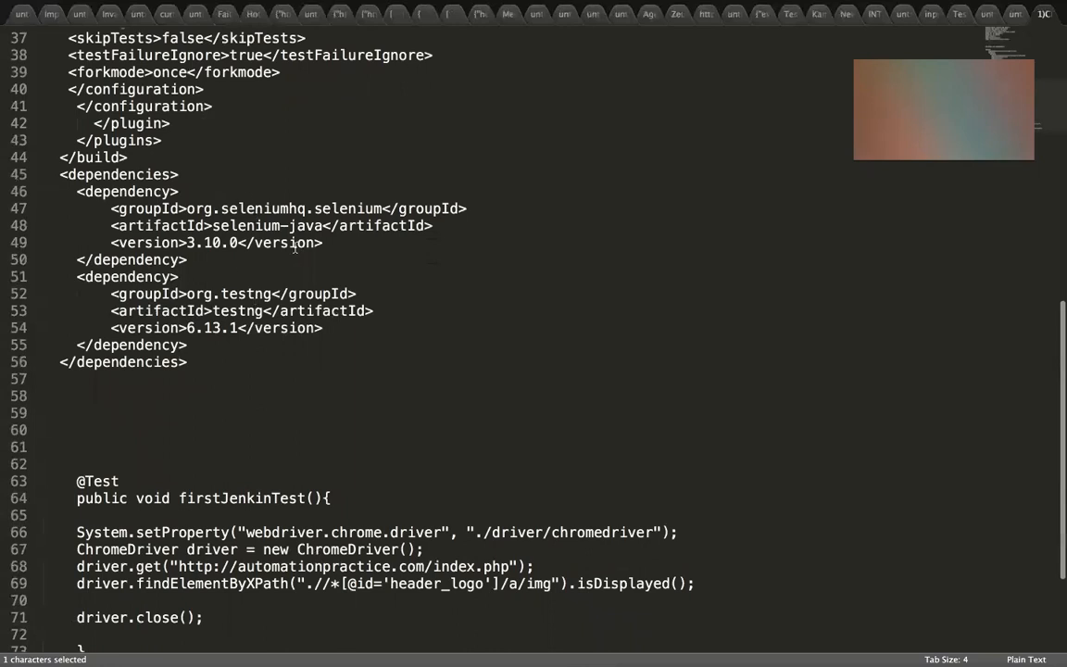
{"action": "left_click_drag", "start_coordinate": [186, 207], "coordinate": [384, 207]}
{"action": "key", "text": "super+c"}
{"action": "key", "text": "super+Tab"}
{"action": "key", "text": "super+Tab"}
{"action": "left_click", "coordinate": [116, 51]}
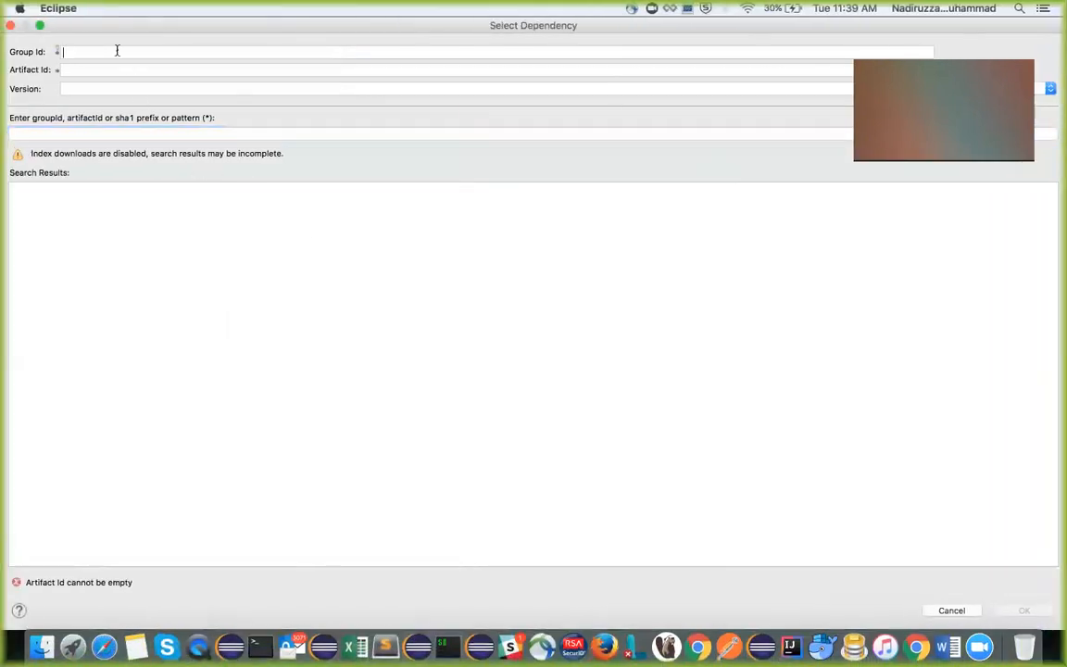
{"action": "key", "text": "super+v"}
Copy selenium-java from the notes into the new dependency's artifact ID in Eclipse
{"action": "key", "text": "ctrl+Right"}
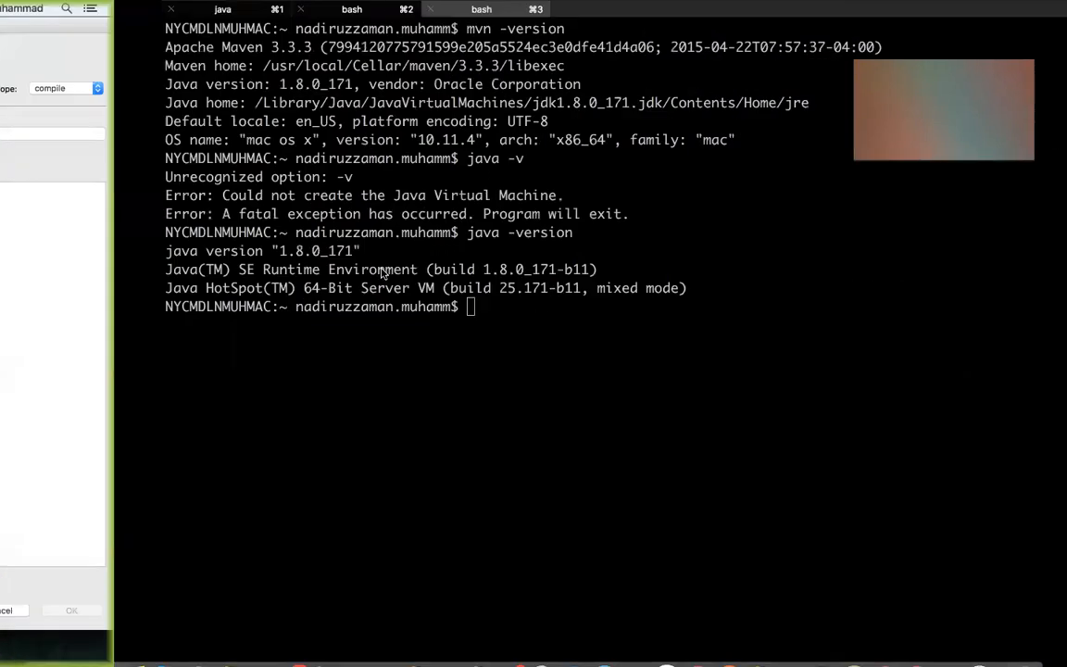
{"action": "key", "text": "ctrl+Right"}
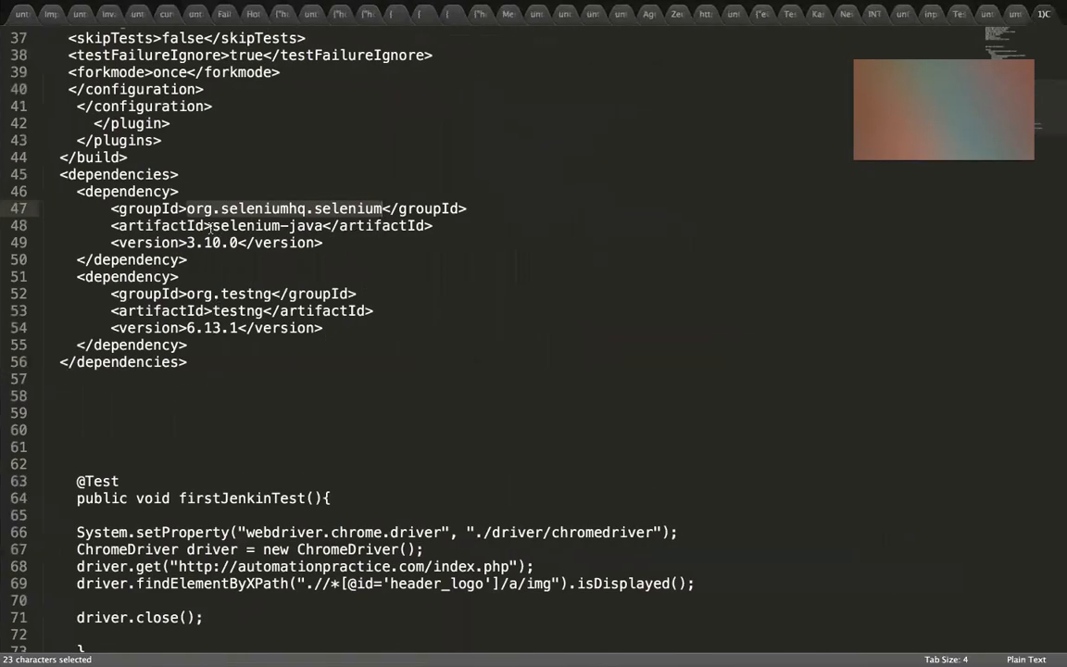
{"action": "left_click_drag", "start_coordinate": [211, 225], "coordinate": [321, 227]}
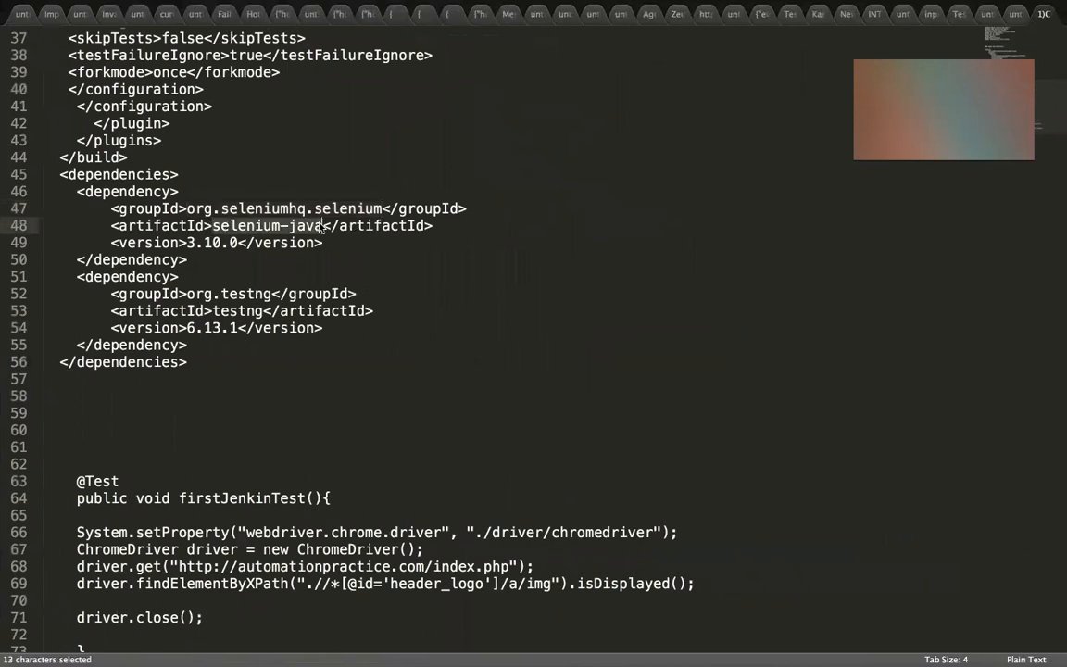
{"action": "key", "text": "super+c"}
{"action": "key", "text": "super+Tab"}
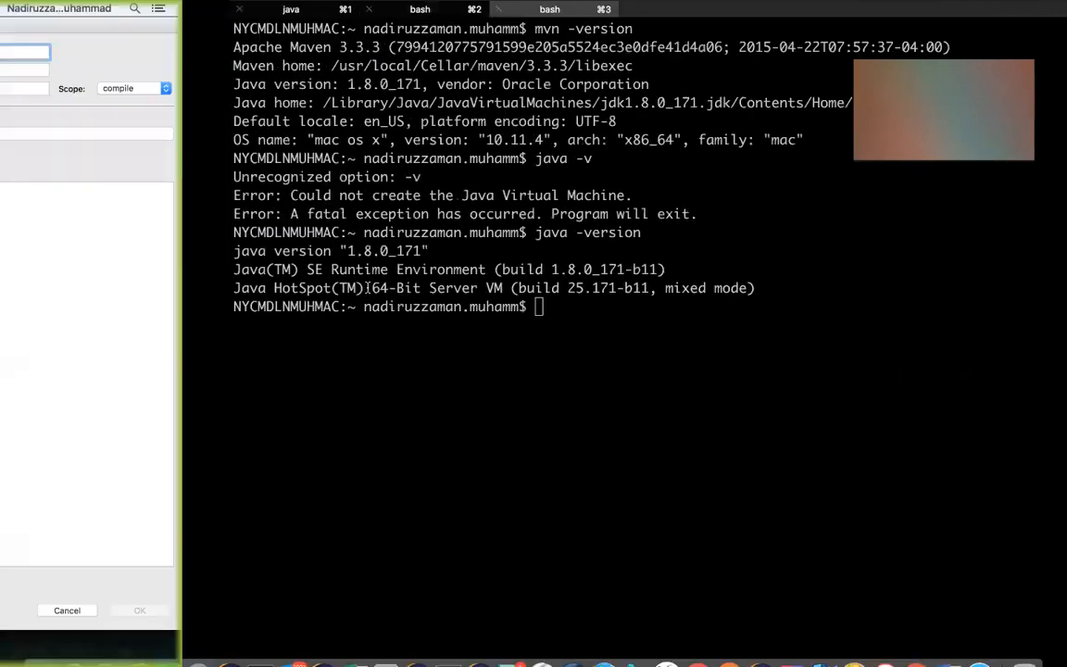
{"action": "left_click", "coordinate": [127, 71]}
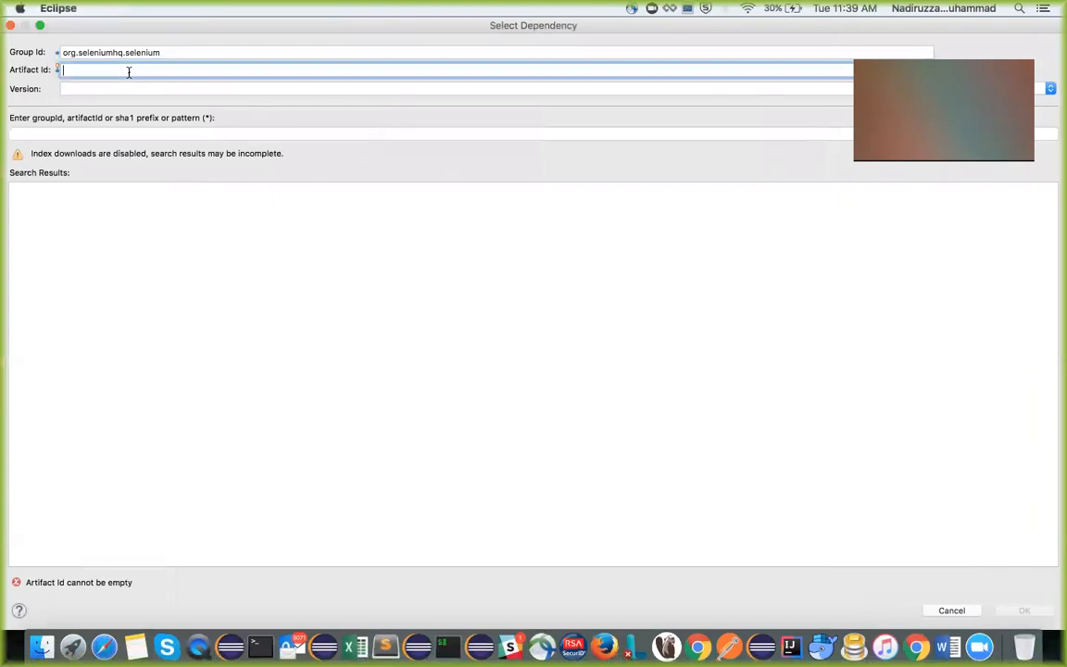
{"action": "key", "text": "super+v"}
Copy version 3.10.0 from the notes into the selenium-java dependency and add it to the project
{"action": "key", "text": "super+Tab"}
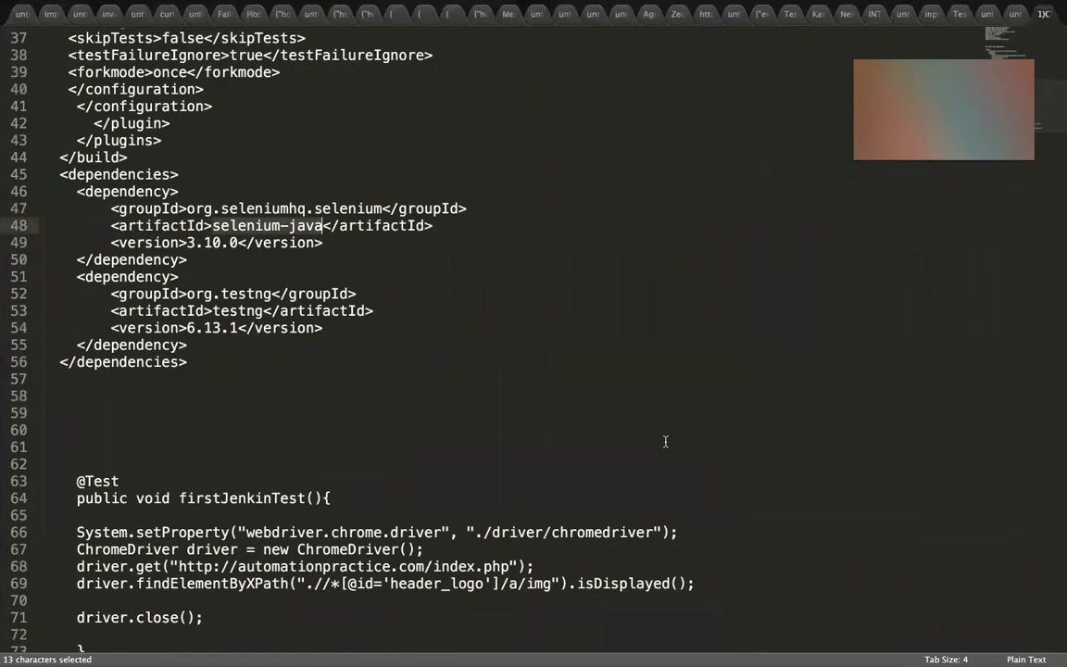
{"action": "left_click", "coordinate": [663, 443]}
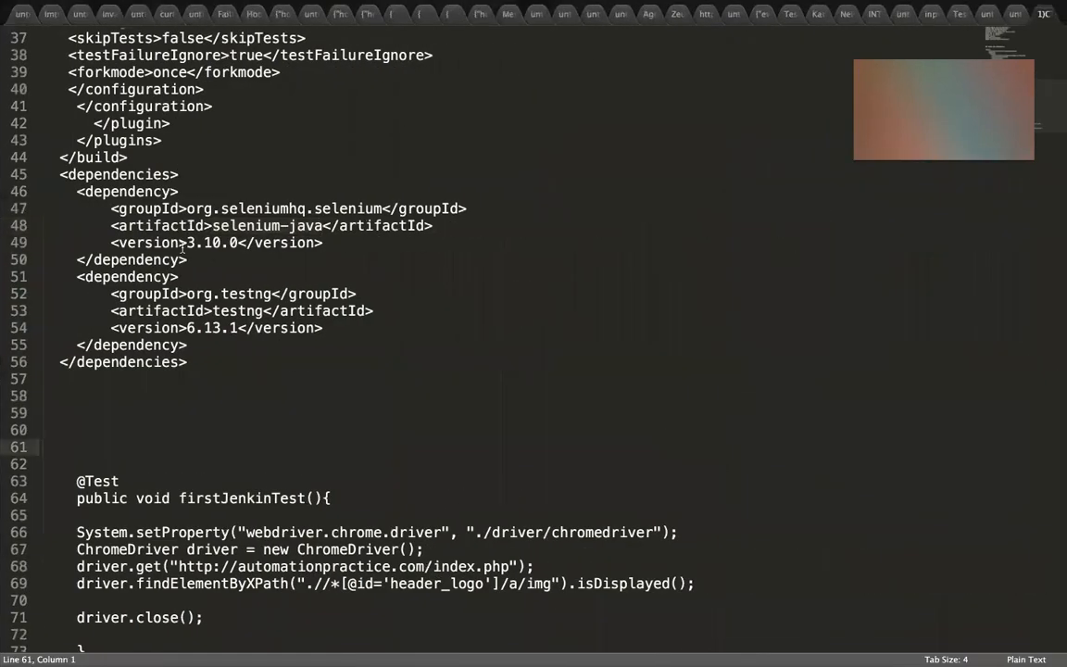
{"action": "left_click_drag", "start_coordinate": [187, 242], "coordinate": [238, 242]}
{"action": "key", "text": "super+Tab"}
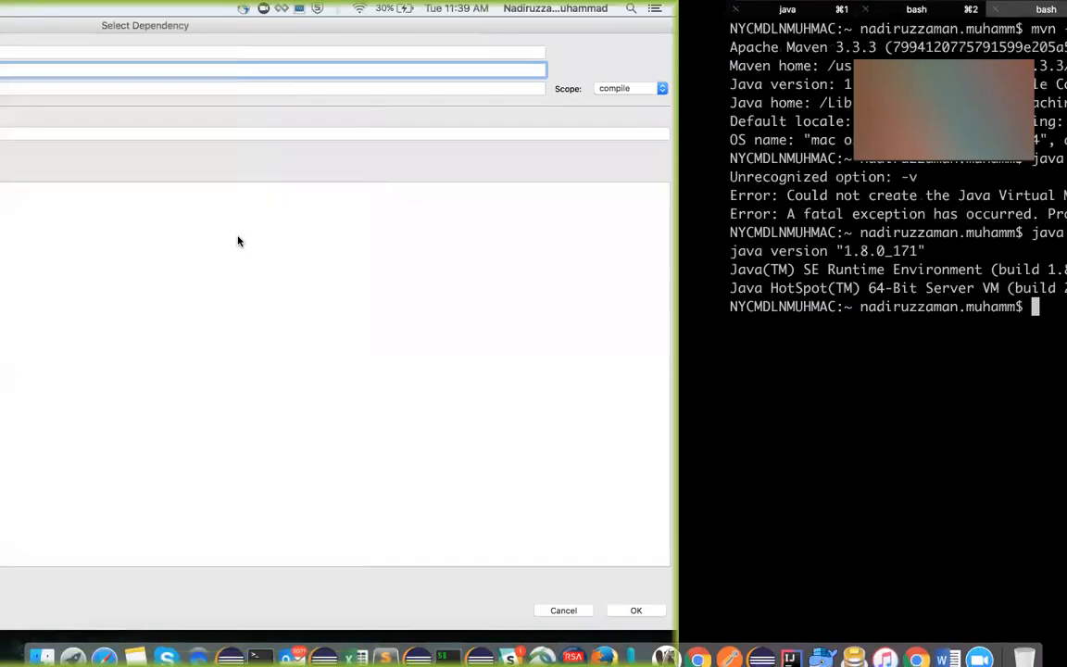
{"action": "left_click", "coordinate": [118, 90]}
{"action": "key", "text": "super+v"}
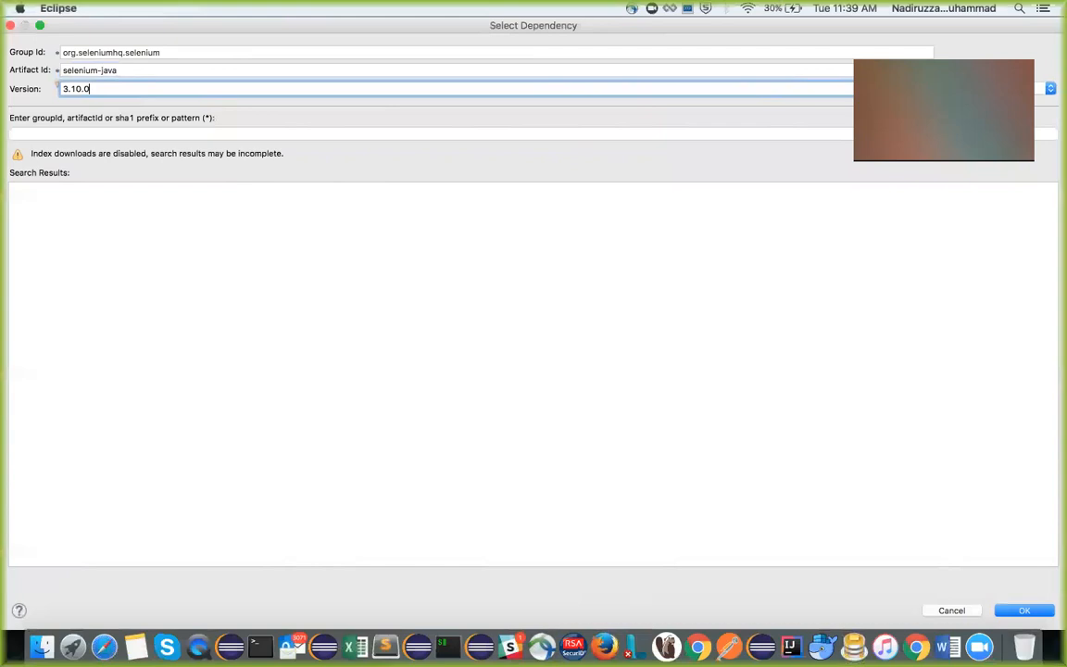
{"action": "left_click", "coordinate": [1036, 612]}
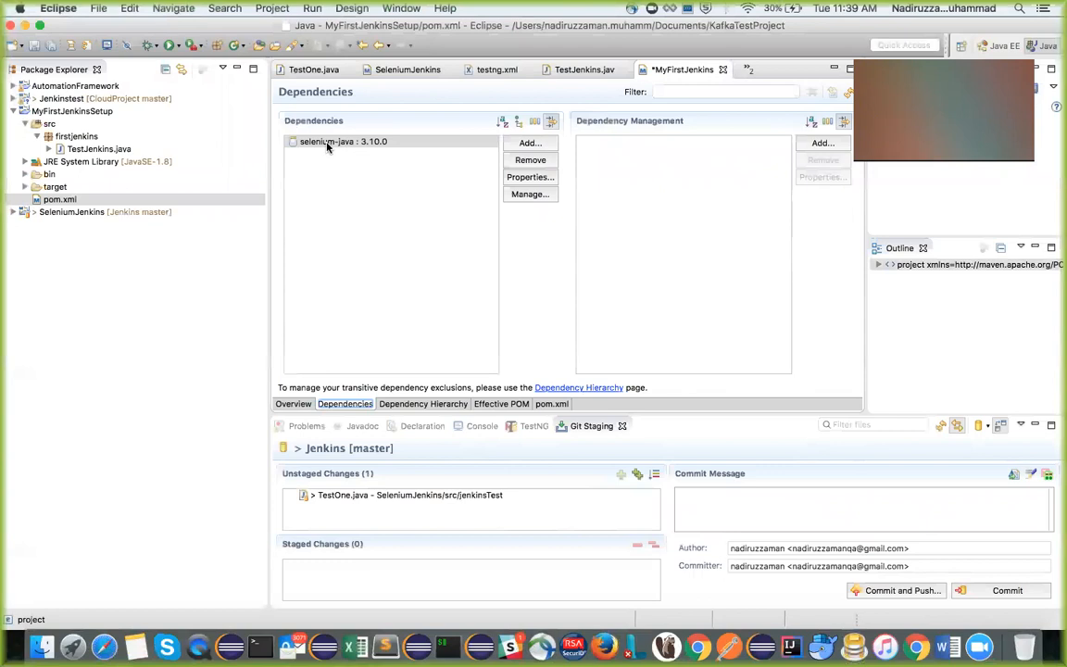
Start a second dependency and fill its group ID with org.testng copied from the text editor notes
{"action": "left_click", "coordinate": [527, 144]}
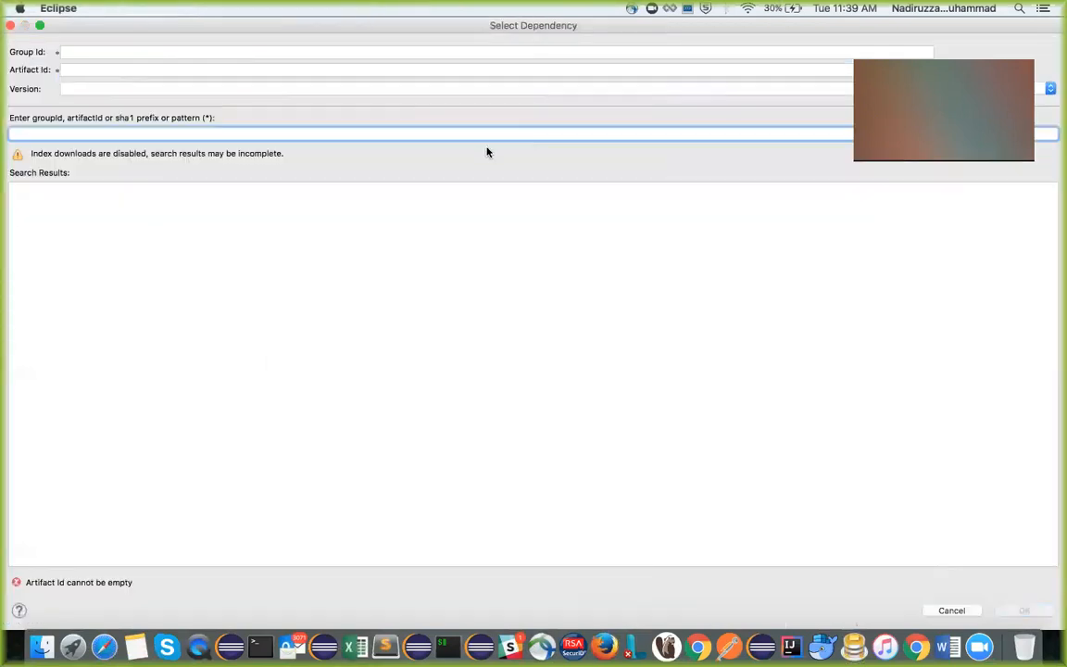
{"action": "key", "text": "ctrl+Right"}
{"action": "key", "text": "ctrl+Right"}
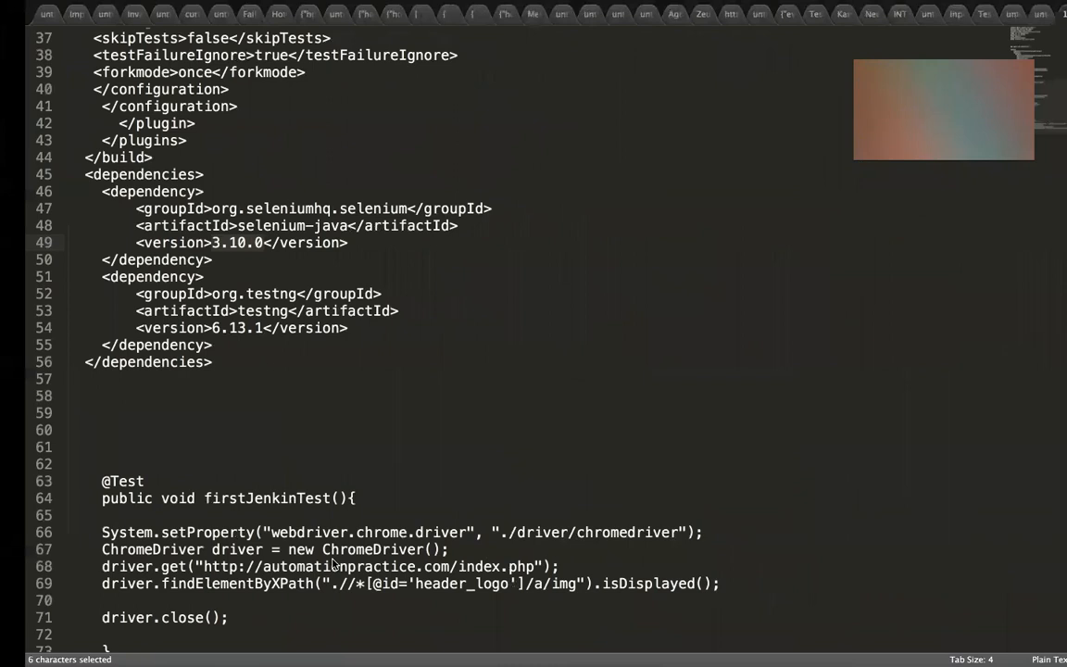
{"action": "scroll", "coordinate": [326, 571], "scroll_direction": "down", "scroll_amount": 2}
{"action": "scroll", "coordinate": [326, 571], "scroll_direction": "up", "scroll_amount": 2}
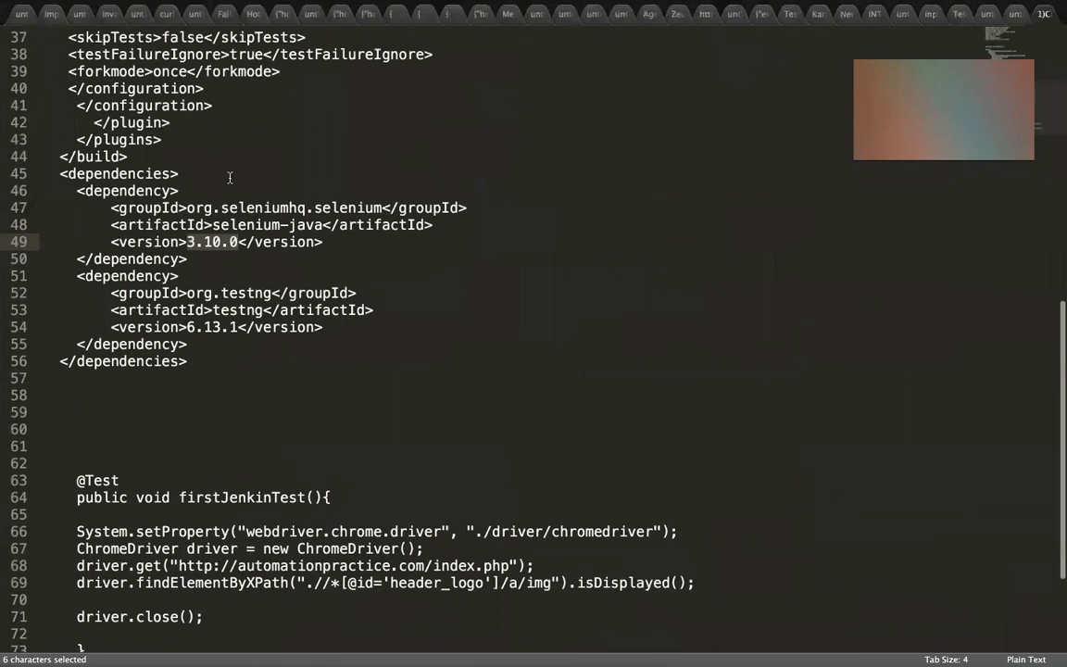
{"action": "left_click_drag", "start_coordinate": [185, 292], "coordinate": [275, 292]}
{"action": "key", "text": "super+c"}
{"action": "key", "text": "ctrl+Left"}
{"action": "key", "text": "ctrl+Left"}
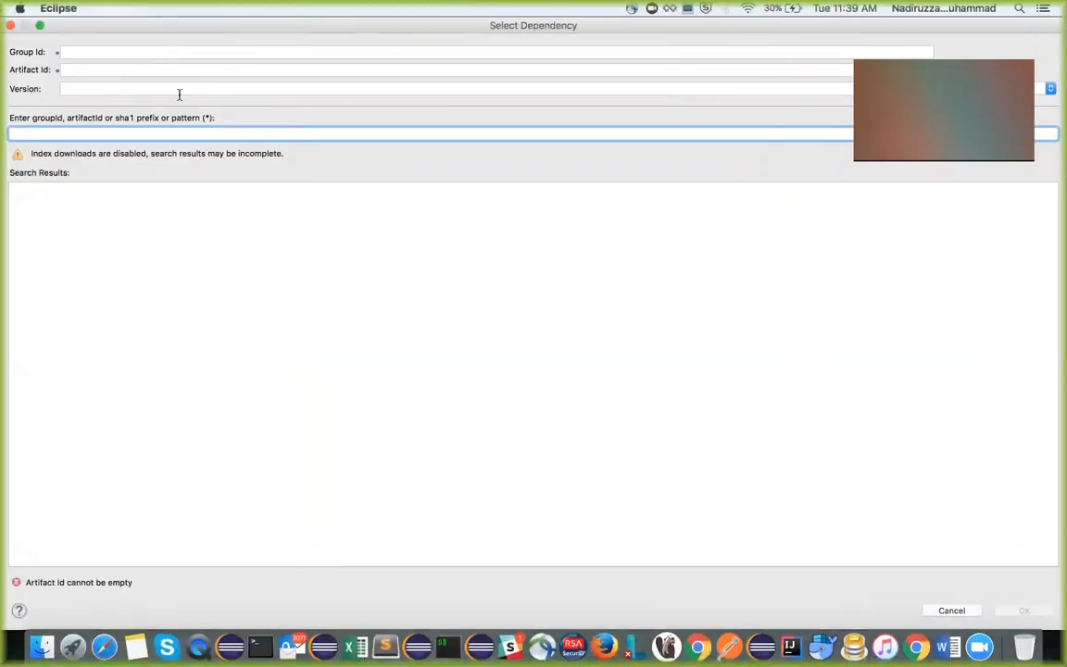
{"action": "left_click", "coordinate": [151, 51]}
{"action": "key", "text": "super+v"}
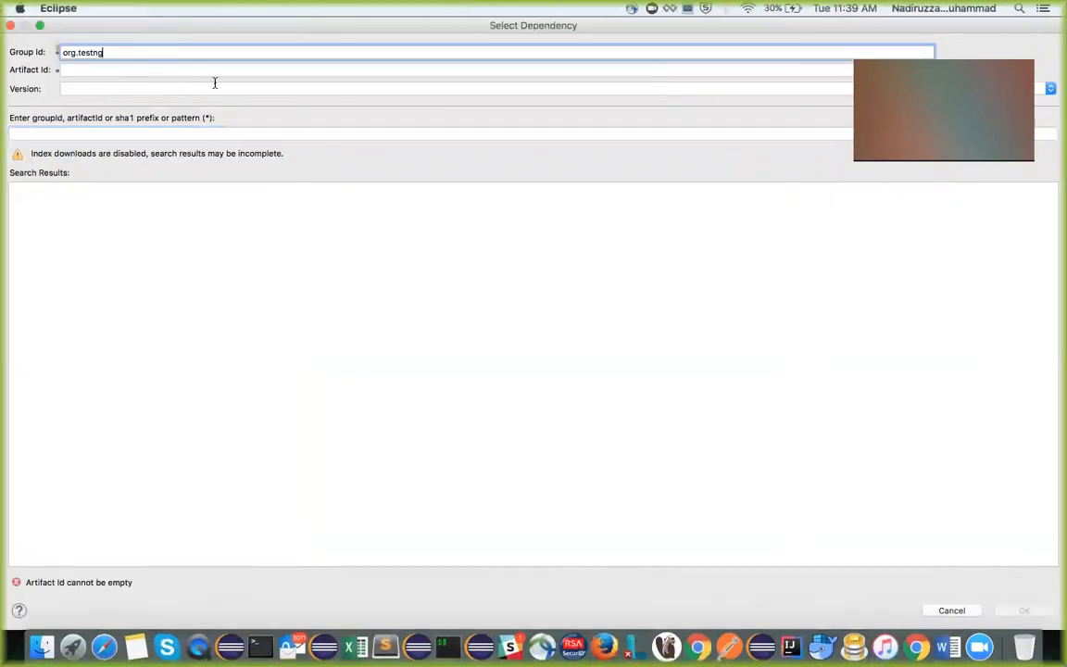
Copy testng from the notes into the second dependency's artifact ID in Eclipse
{"action": "key", "text": "ctrl+Right"}
{"action": "key", "text": "ctrl+Right"}
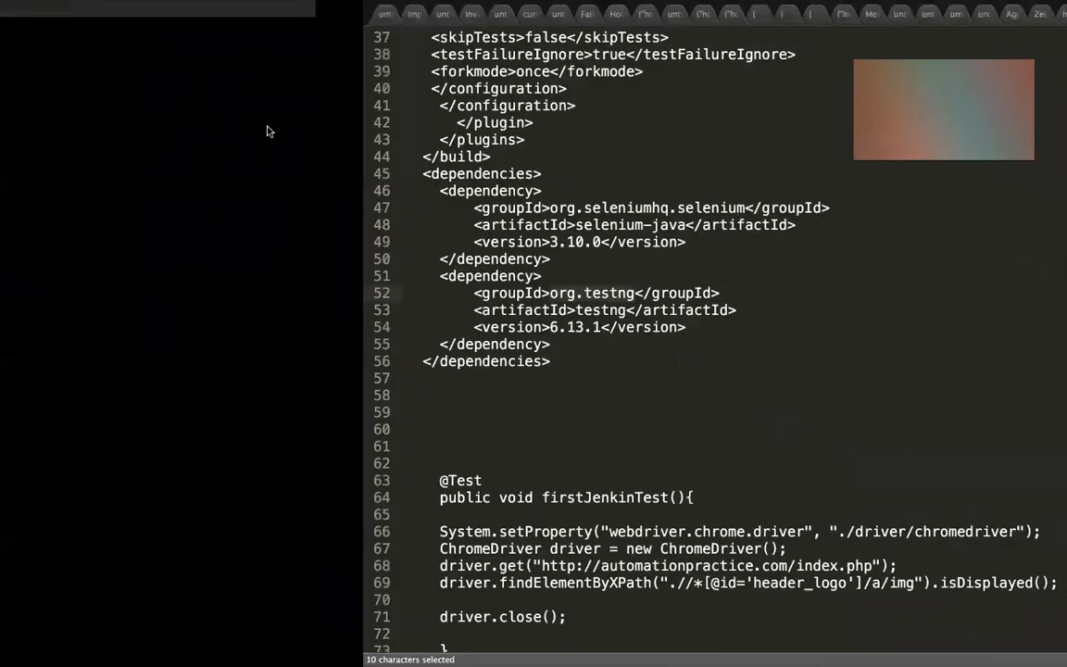
{"action": "key", "text": "ctrl+Left"}
{"action": "key", "text": "ctrl+Right"}
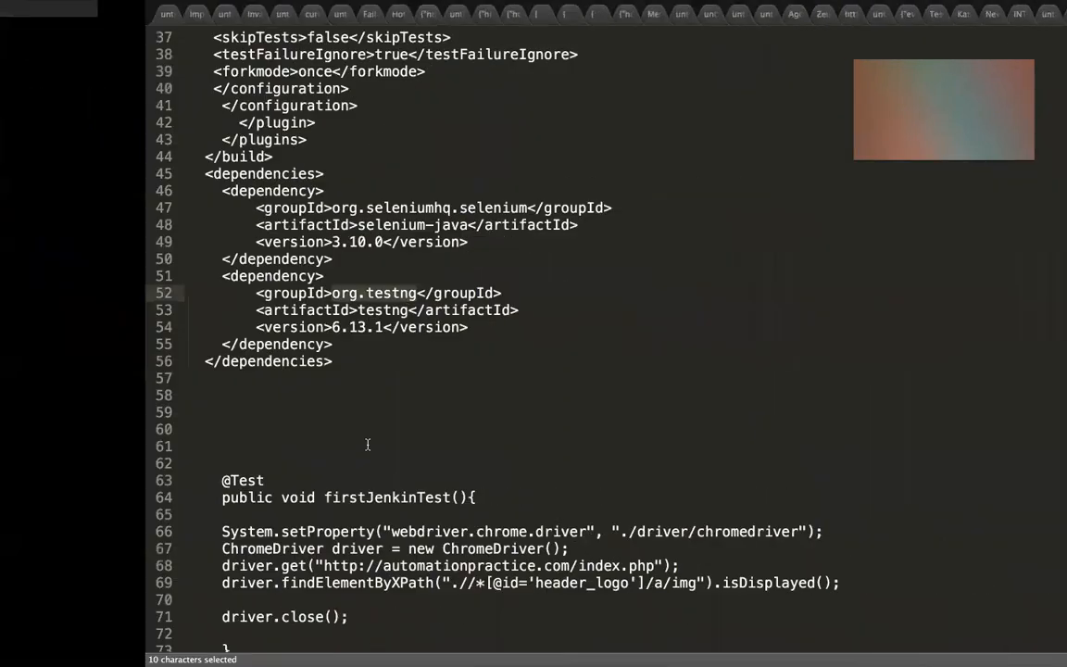
{"action": "double_click", "coordinate": [265, 309]}
{"action": "key", "text": "super+c"}
{"action": "key", "text": "ctrl+Left"}
{"action": "key", "text": "ctrl+Left"}
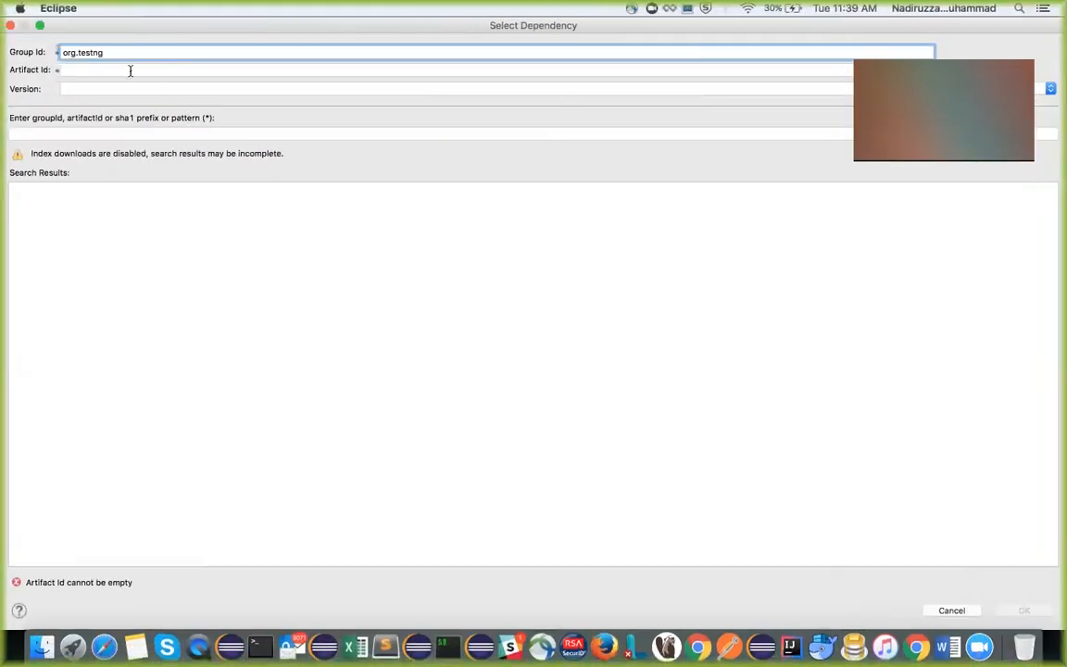
{"action": "left_click", "coordinate": [129, 71]}
{"action": "key", "text": "super+v"}
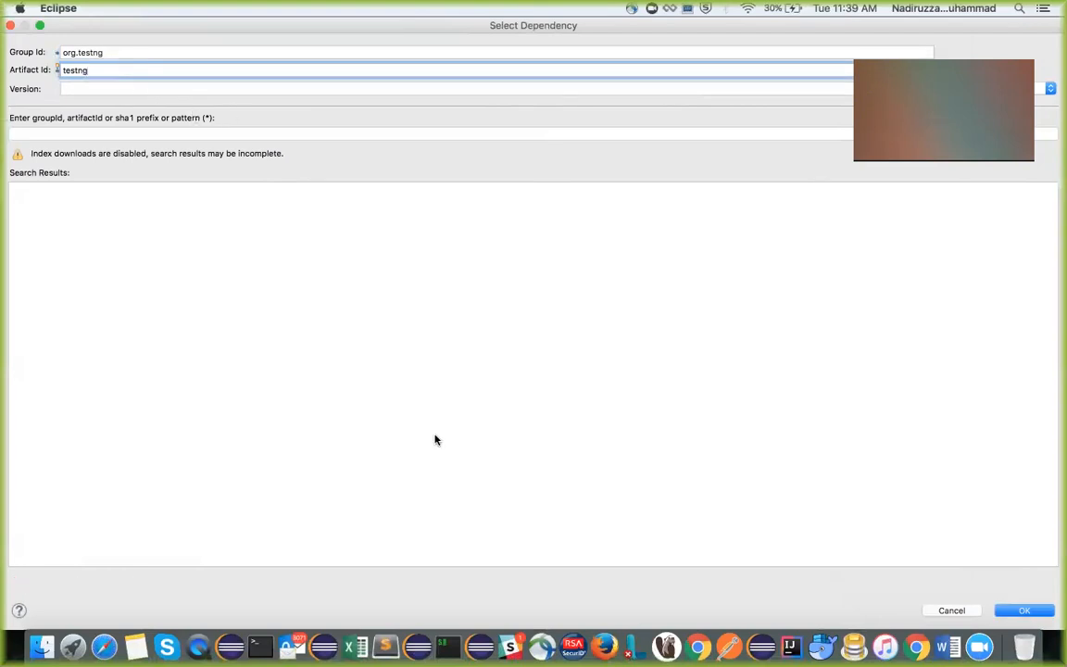
Copy version 6.13.1 from the notes into the testng dependency and add it to the project
{"action": "key", "text": "ctrl+Right"}
{"action": "key", "text": "ctrl+Right"}
{"action": "key", "text": "ctrl+Left"}
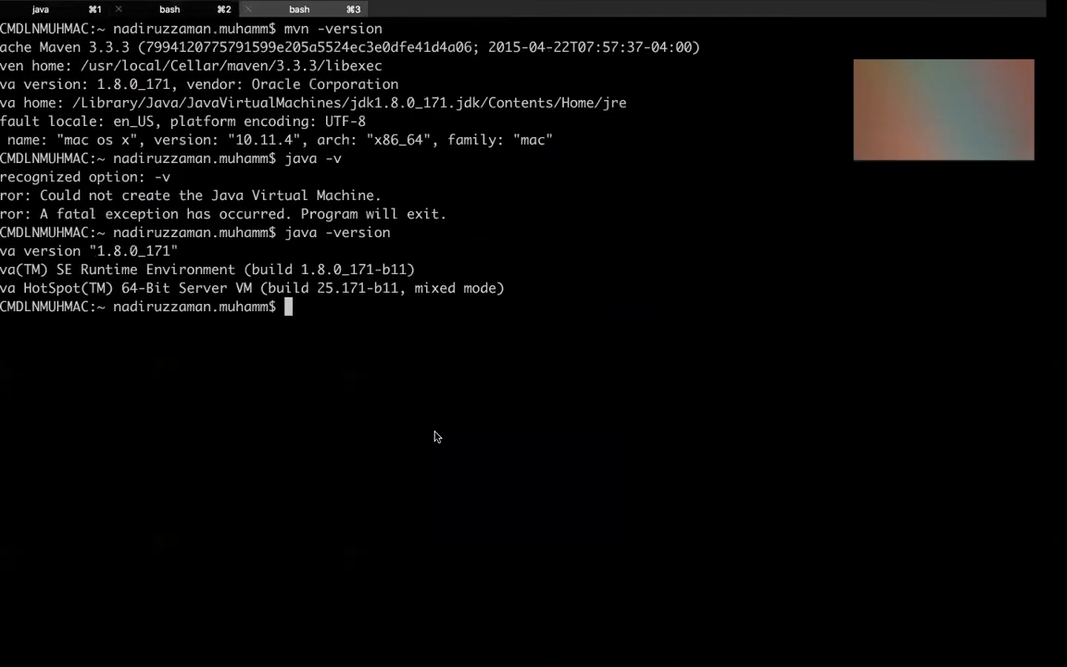
{"action": "key", "text": "ctrl+Right"}
{"action": "key", "text": "ctrl+Right"}
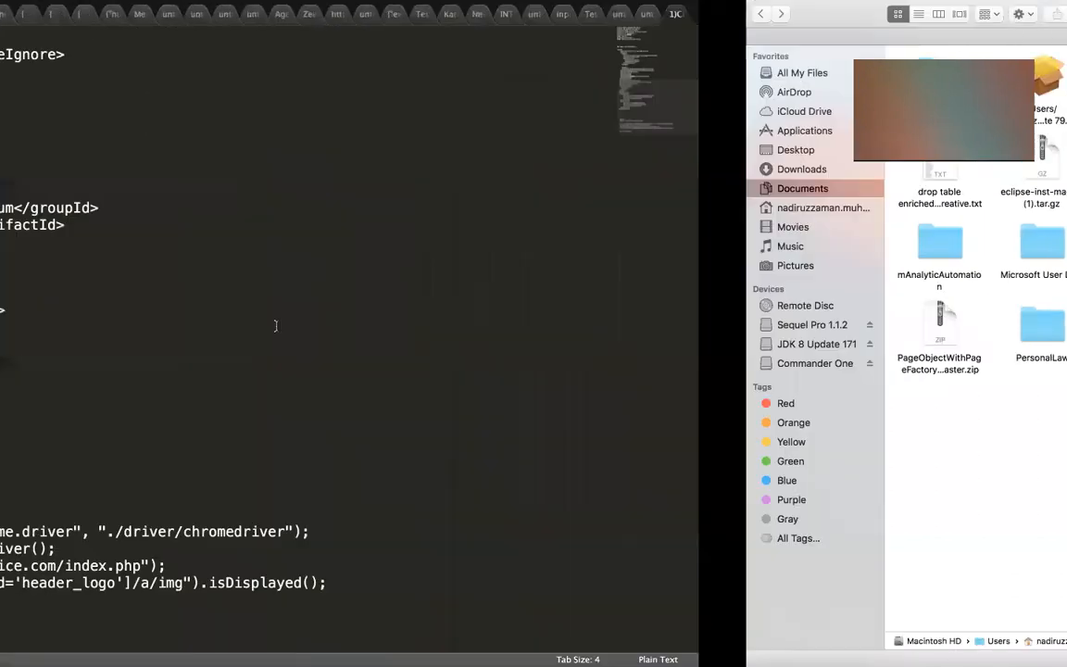
{"action": "key", "text": "ctrl+Left"}
{"action": "left_click_drag", "start_coordinate": [187, 327], "coordinate": [235, 326]}
{"action": "key", "text": "super+c"}
{"action": "key", "text": "ctrl+Left"}
{"action": "key", "text": "ctrl+Left"}
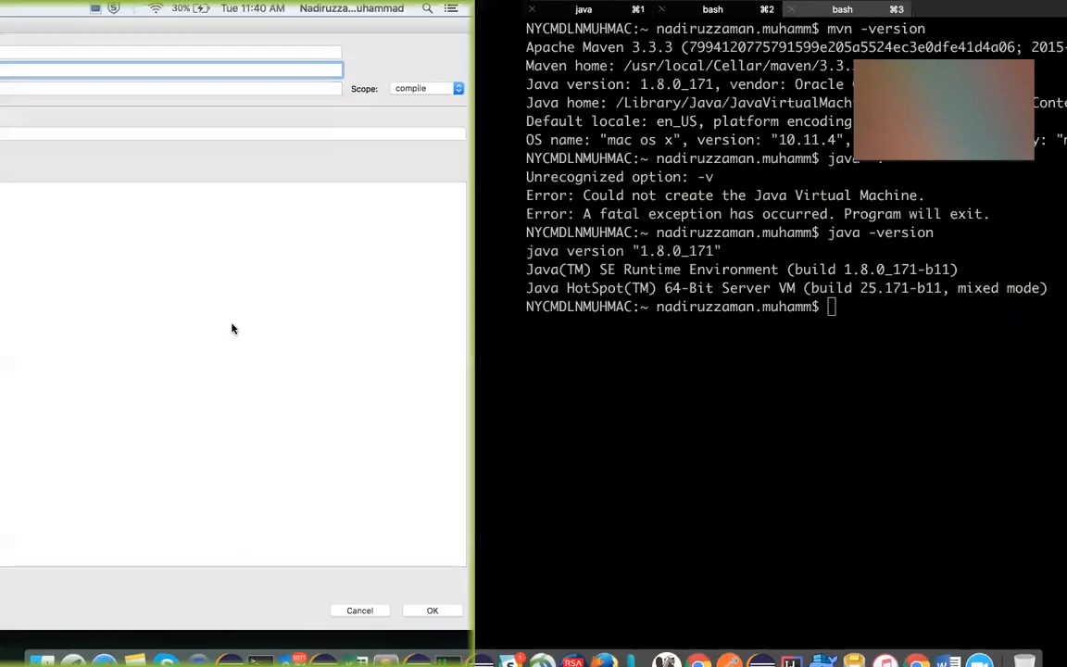
{"action": "left_click", "coordinate": [139, 87]}
{"action": "key", "text": "super+v"}
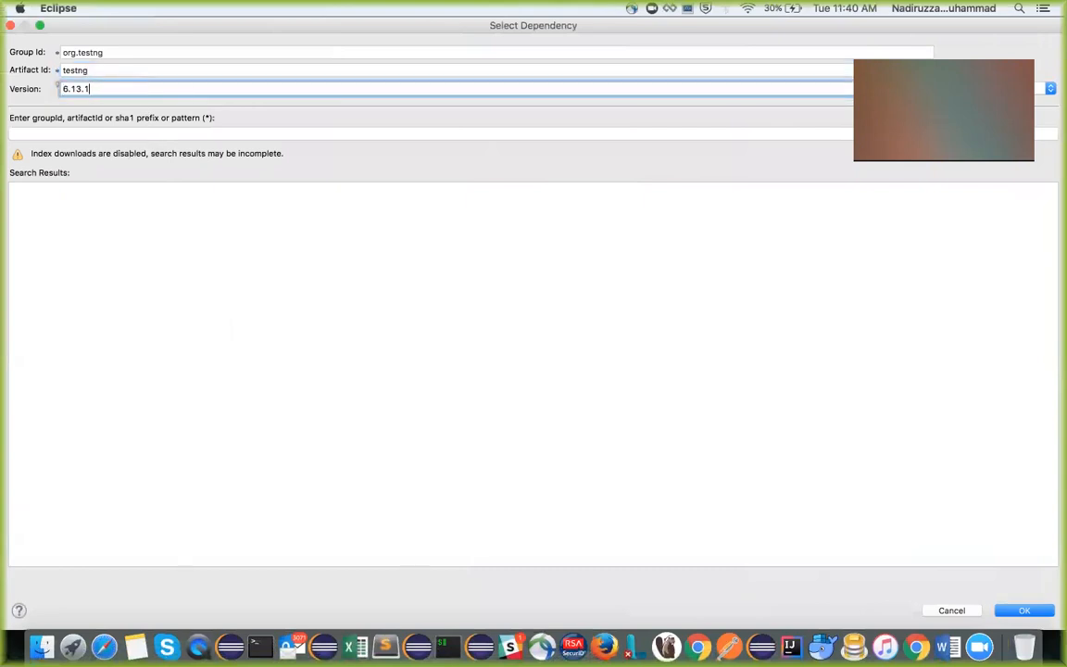
{"action": "left_click", "coordinate": [1024, 611]}
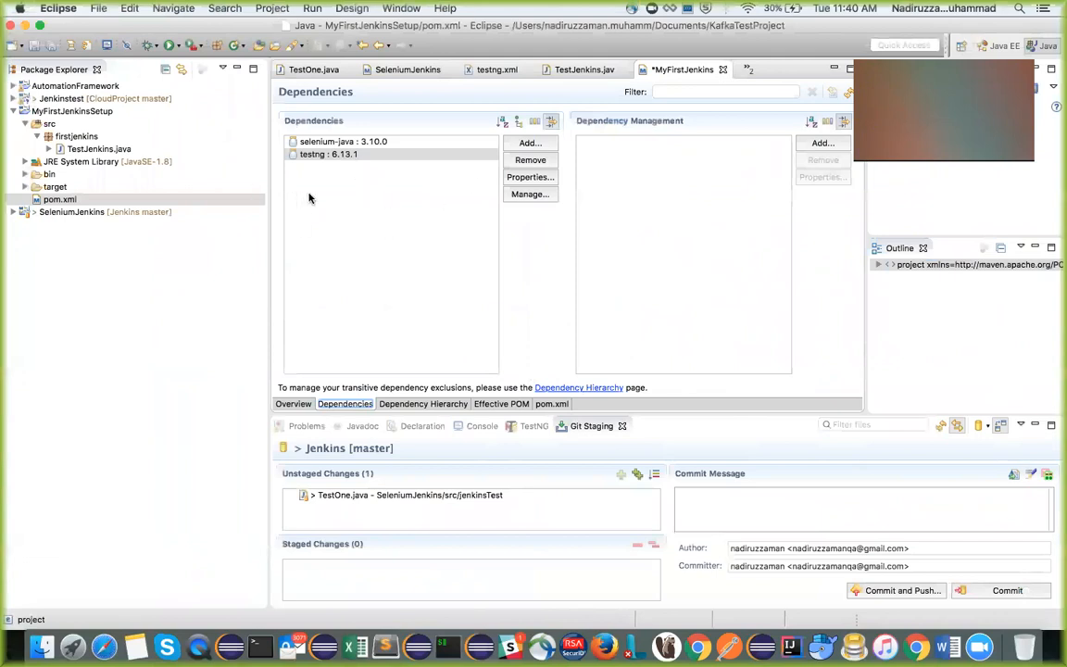
Save pom.xml and check the libraries listed under the project's Maven Dependencies
{"action": "key", "text": "super+s"}
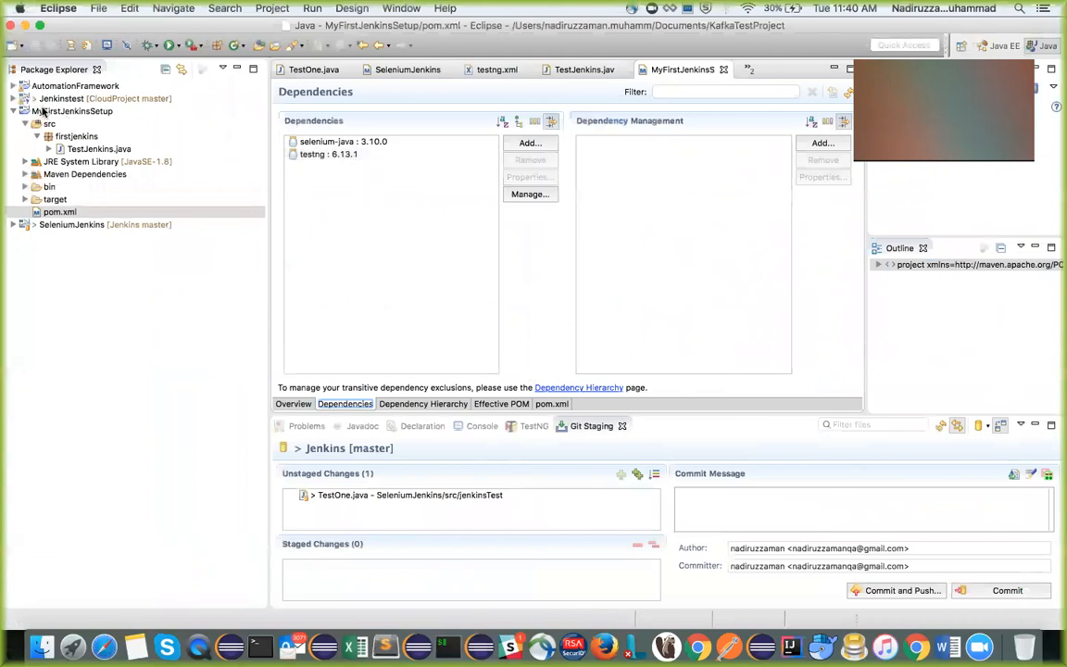
{"action": "left_click", "coordinate": [25, 175]}
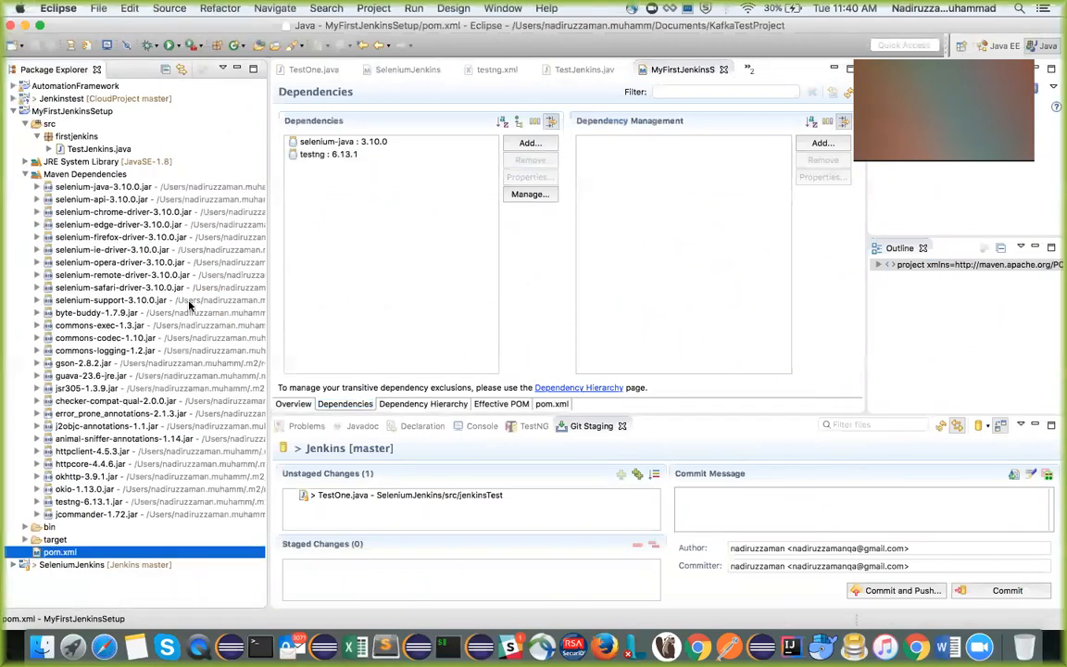
{"action": "left_click", "coordinate": [25, 174]}
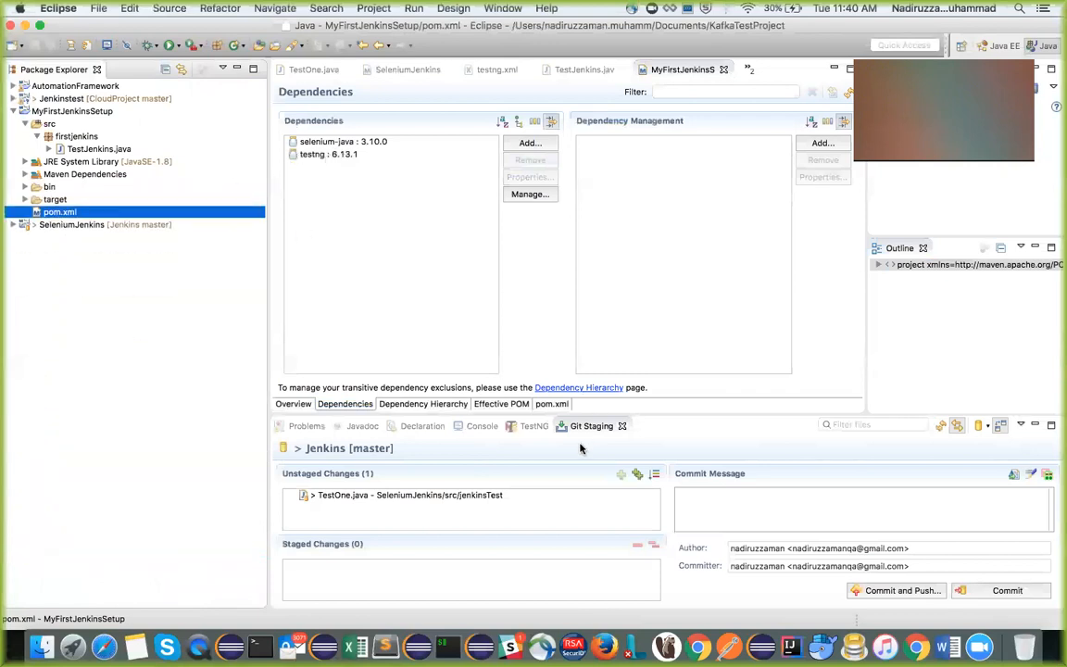
Show the pom.xml source and examine its dependencies and the build section with the compiler plugin
{"action": "left_click", "coordinate": [553, 405]}
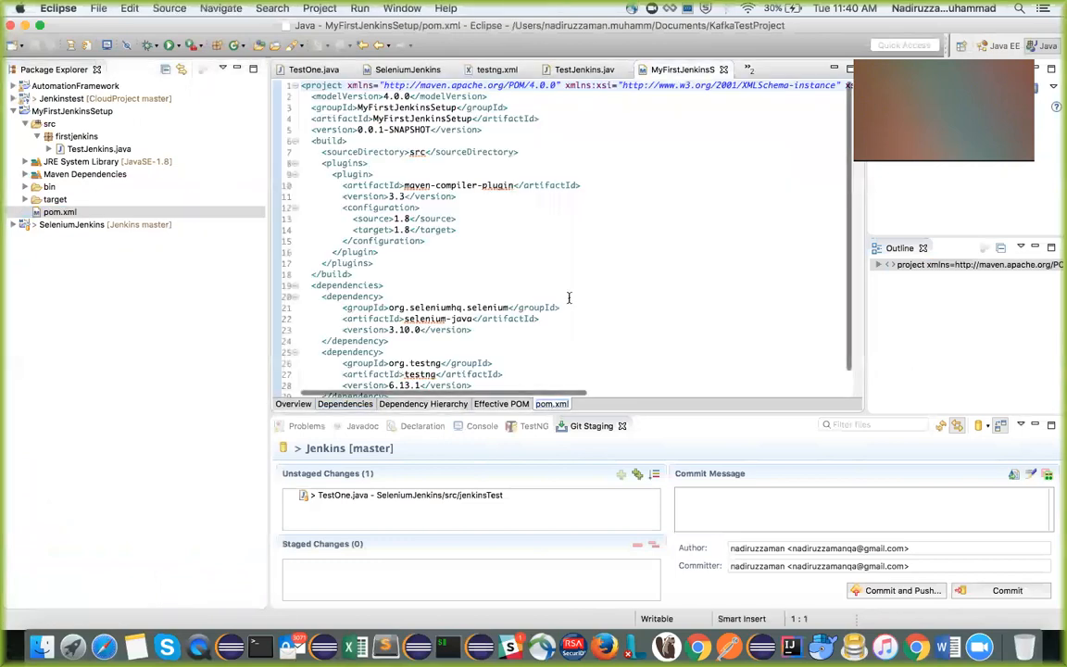
{"action": "scroll", "coordinate": [568, 298], "scroll_direction": "down", "scroll_amount": 1}
{"action": "scroll", "coordinate": [569, 298], "scroll_direction": "up", "scroll_amount": 1}
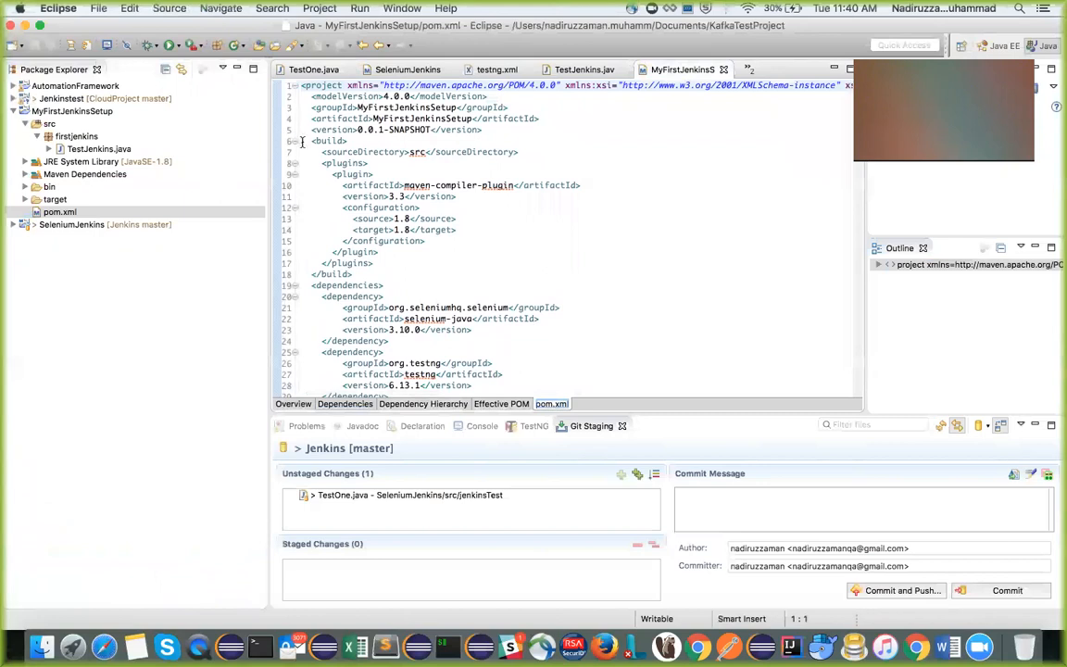
{"action": "left_click_drag", "start_coordinate": [308, 144], "coordinate": [418, 276]}
{"action": "left_click", "coordinate": [357, 207]}
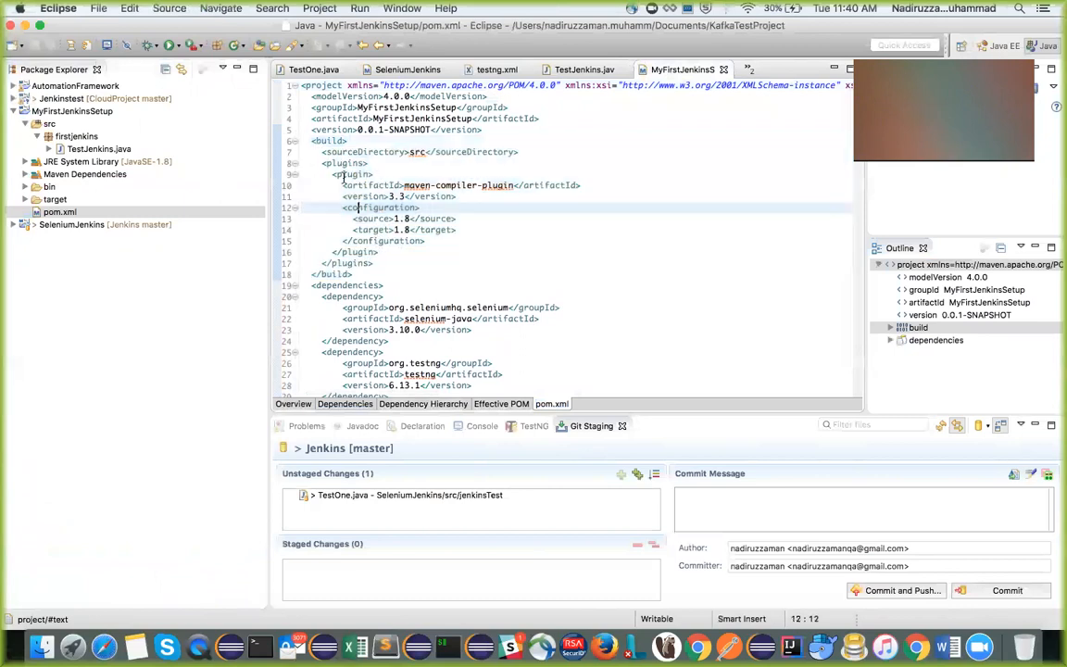
Compare the build section of pom.xml in Eclipse with the compiler and surefire plugin configuration in the notes
{"action": "left_click_drag", "start_coordinate": [331, 163], "coordinate": [445, 276]}
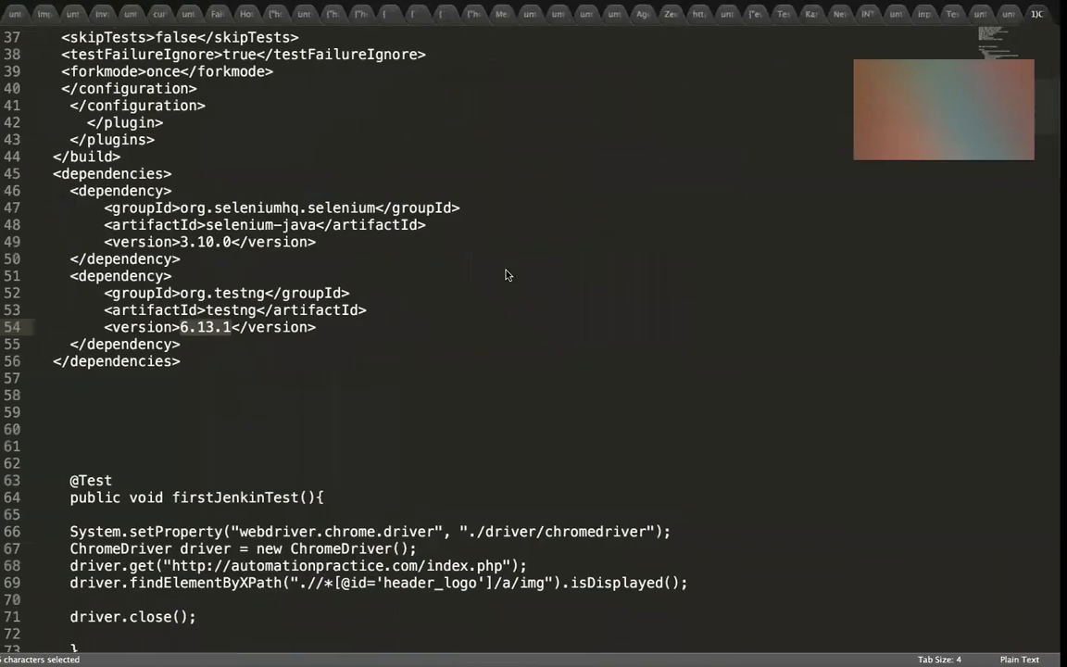
{"action": "scroll", "coordinate": [521, 319], "scroll_direction": "up", "scroll_amount": 10}
{"action": "scroll", "coordinate": [522, 315], "scroll_direction": "down", "scroll_amount": 2}
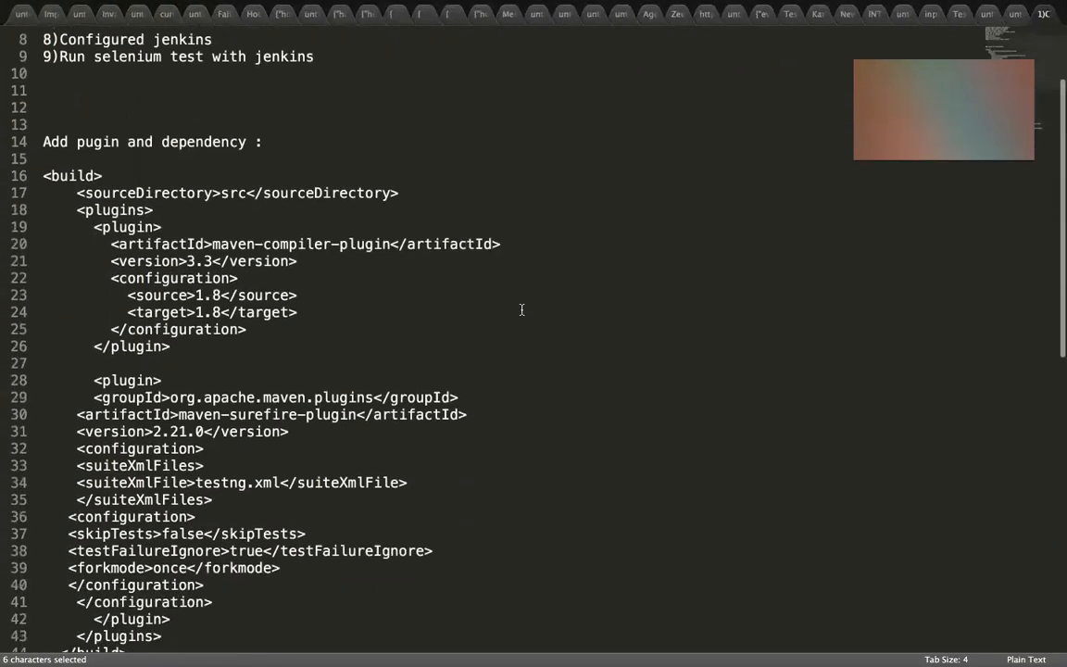
{"action": "scroll", "coordinate": [521, 309], "scroll_direction": "down", "scroll_amount": 2}
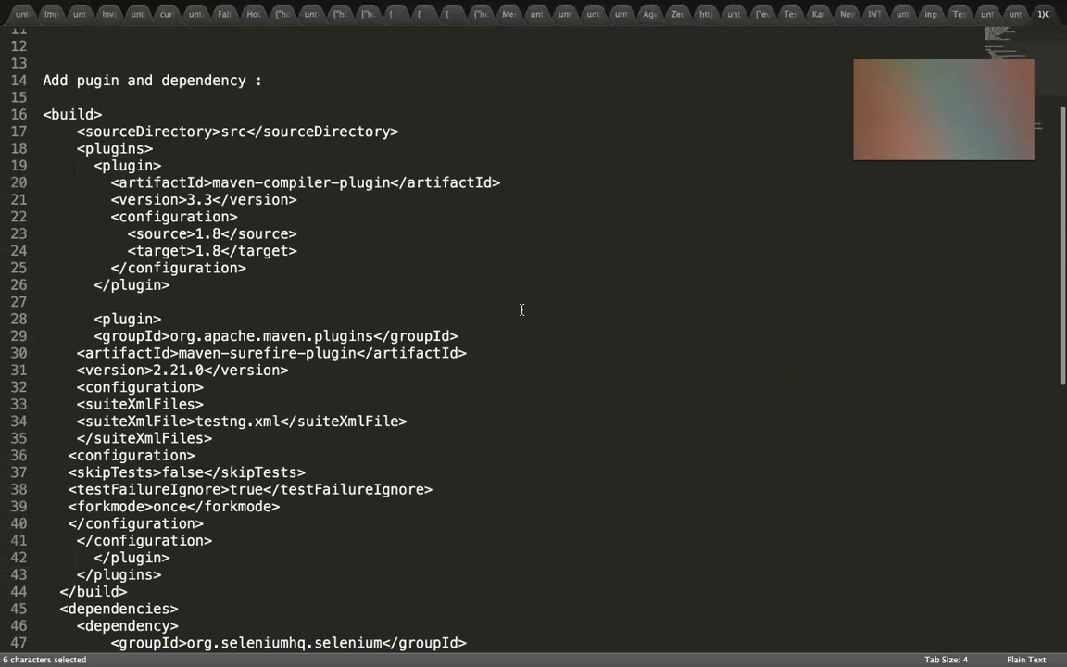
{"action": "scroll", "coordinate": [521, 309], "scroll_direction": "down", "scroll_amount": 1}
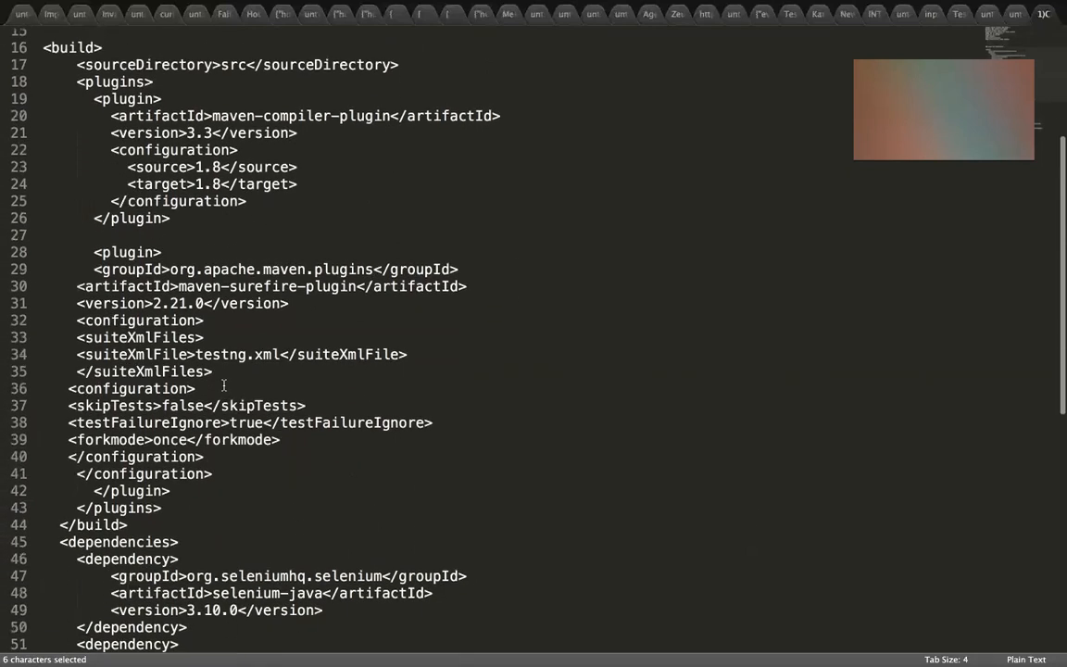
{"action": "scroll", "coordinate": [226, 352], "scroll_direction": "up", "scroll_amount": 1}
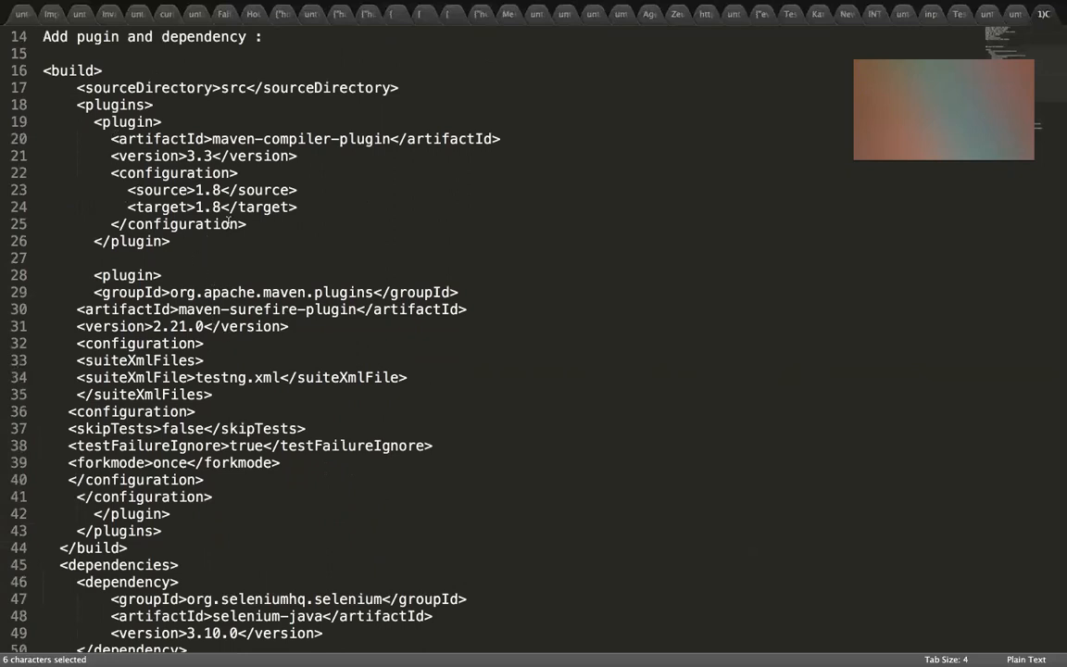
{"action": "key", "text": "ctrl+Left"}
{"action": "key", "text": "ctrl+Left"}
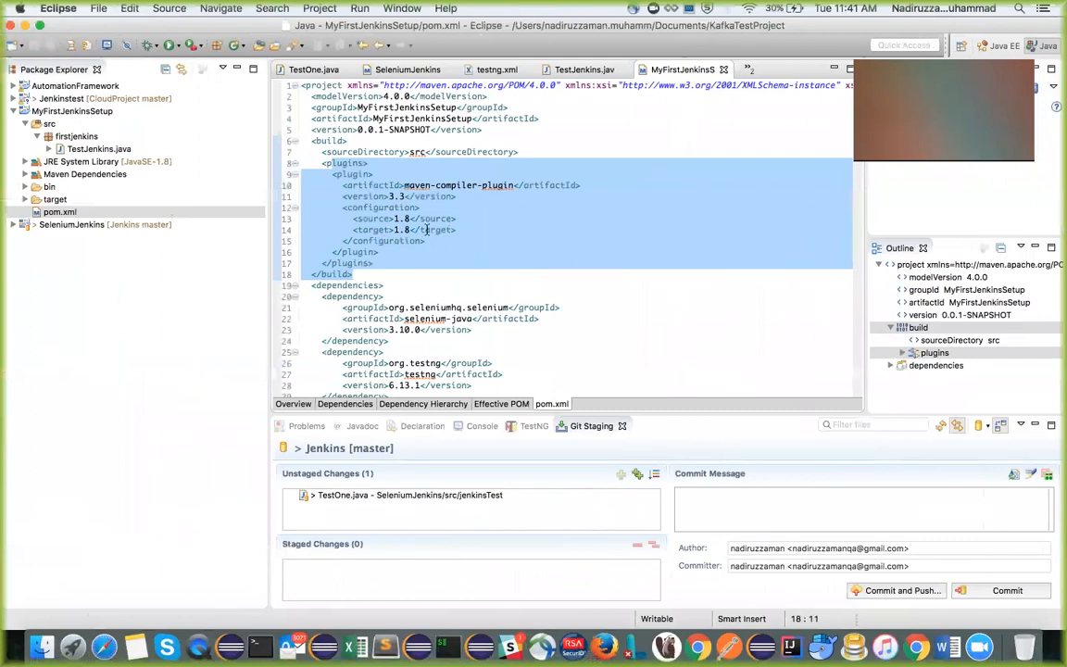
{"action": "key", "text": "ctrl+Right"}
{"action": "key", "text": "ctrl+Right"}
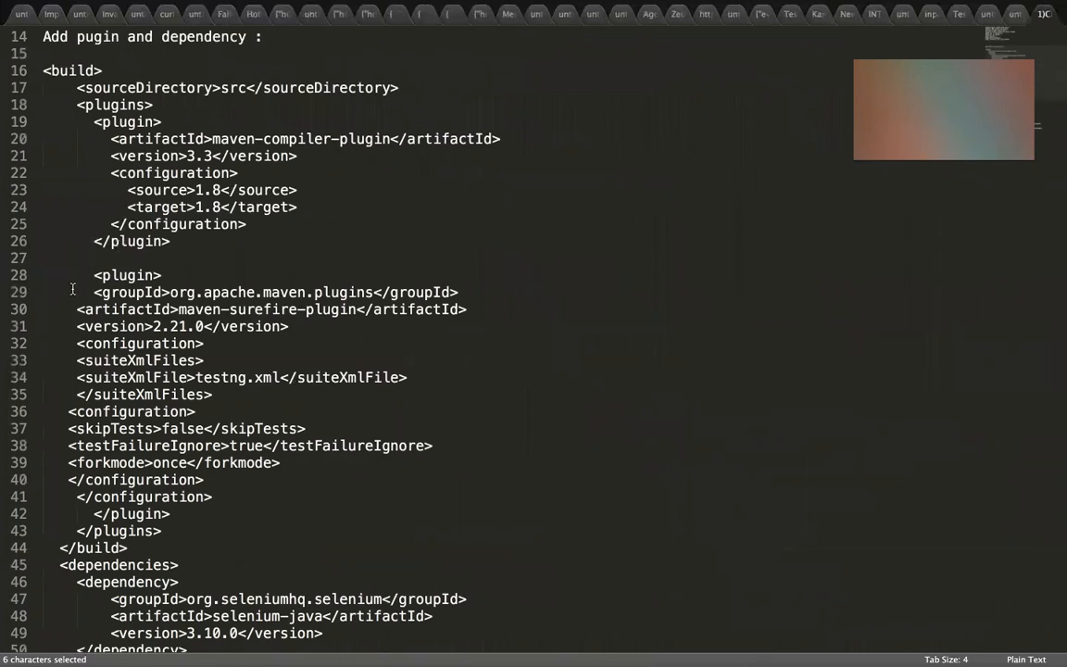
Copy the maven-surefire-plugin 2.21.0 block from the notes into pom.xml in Eclipse below the compiler plugin, and save the file
{"action": "left_click_drag", "start_coordinate": [94, 275], "coordinate": [183, 509]}
{"action": "key", "text": "super+c"}
{"action": "key", "text": "ctrl+Left"}
{"action": "key", "text": "ctrl+Left"}
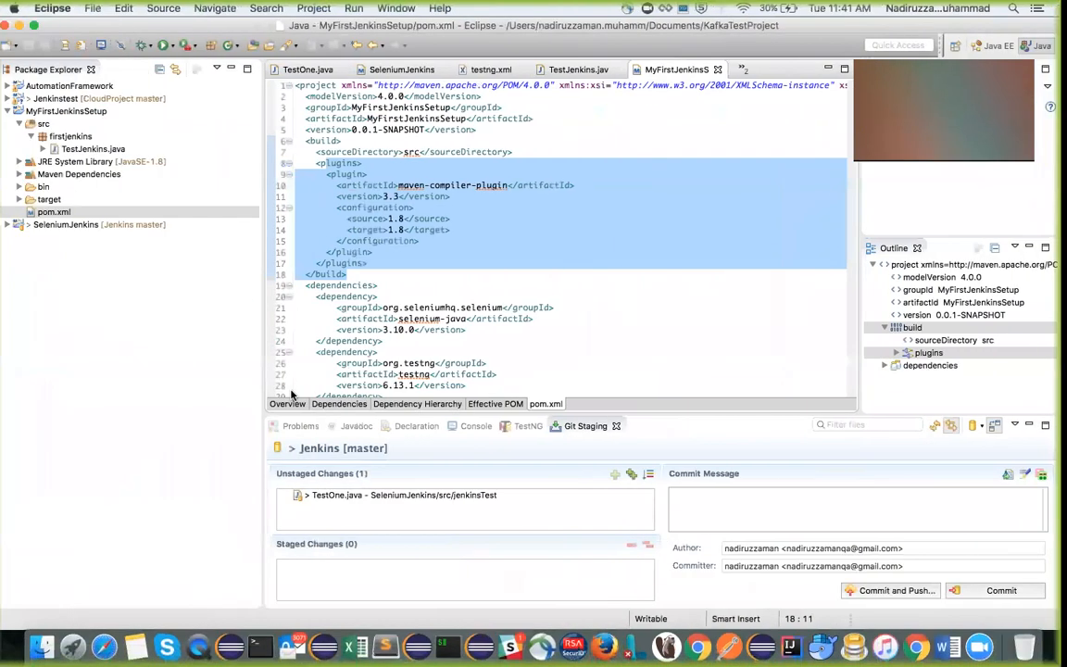
{"action": "left_click", "coordinate": [379, 253]}
{"action": "key", "text": "Return"}
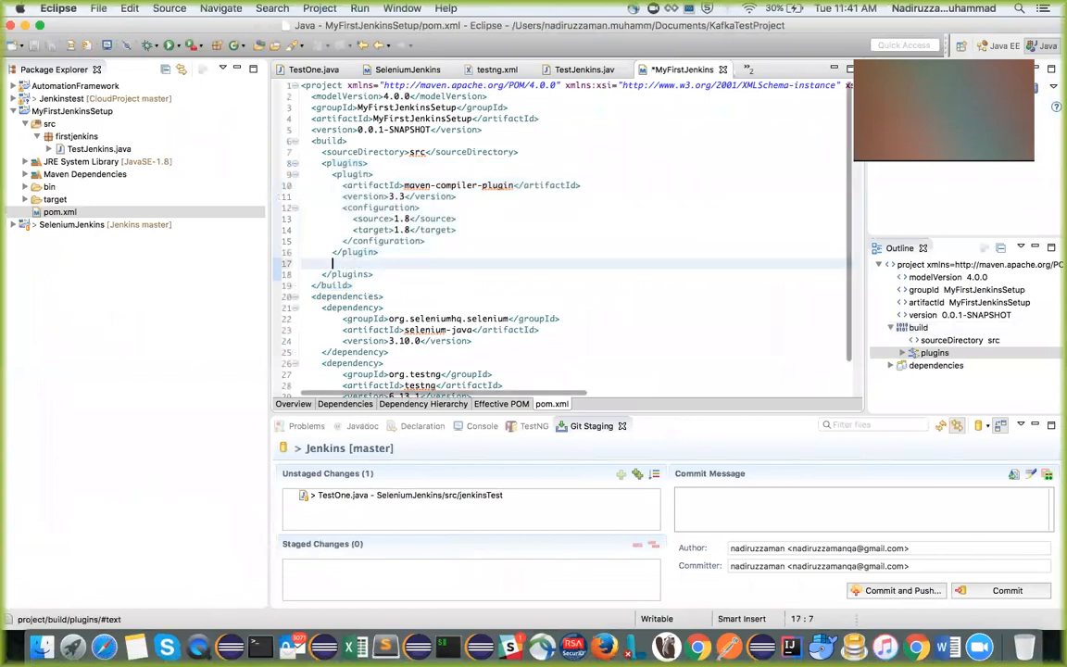
{"action": "key", "text": "super+v"}
{"action": "scroll", "coordinate": [563, 236], "scroll_direction": "down", "scroll_amount": 1}
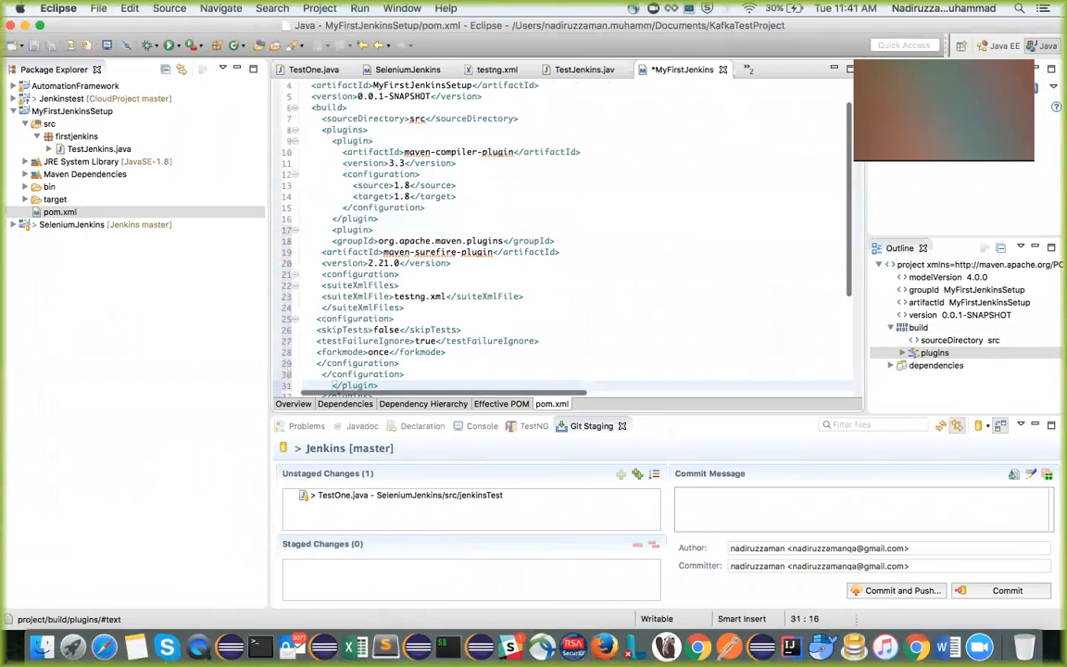
{"action": "key", "text": "super+s"}
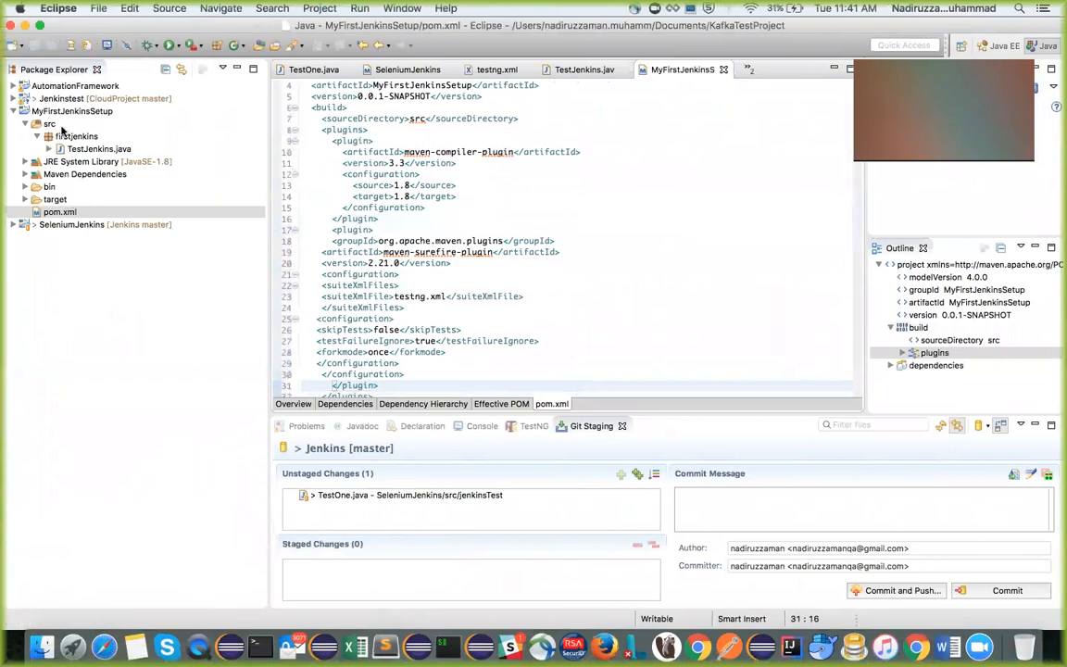
Run a Maven project update on MyFirstJenkinsSetup and review the rest of its pom.xml
{"action": "right_click", "coordinate": [61, 113]}
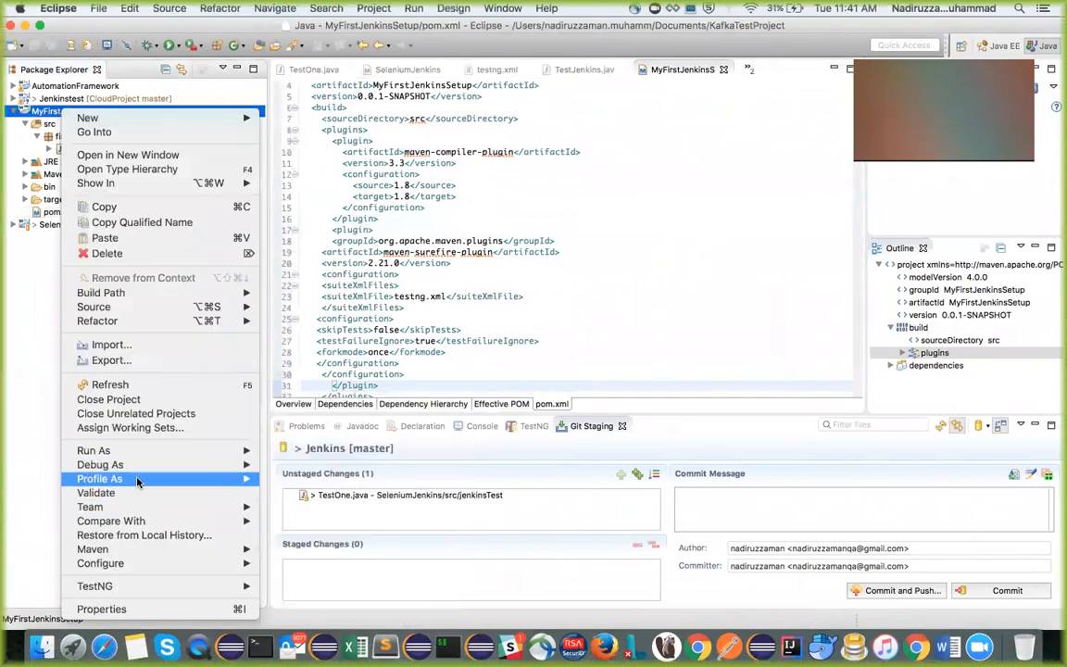
{"action": "mouse_move", "coordinate": [138, 468]}
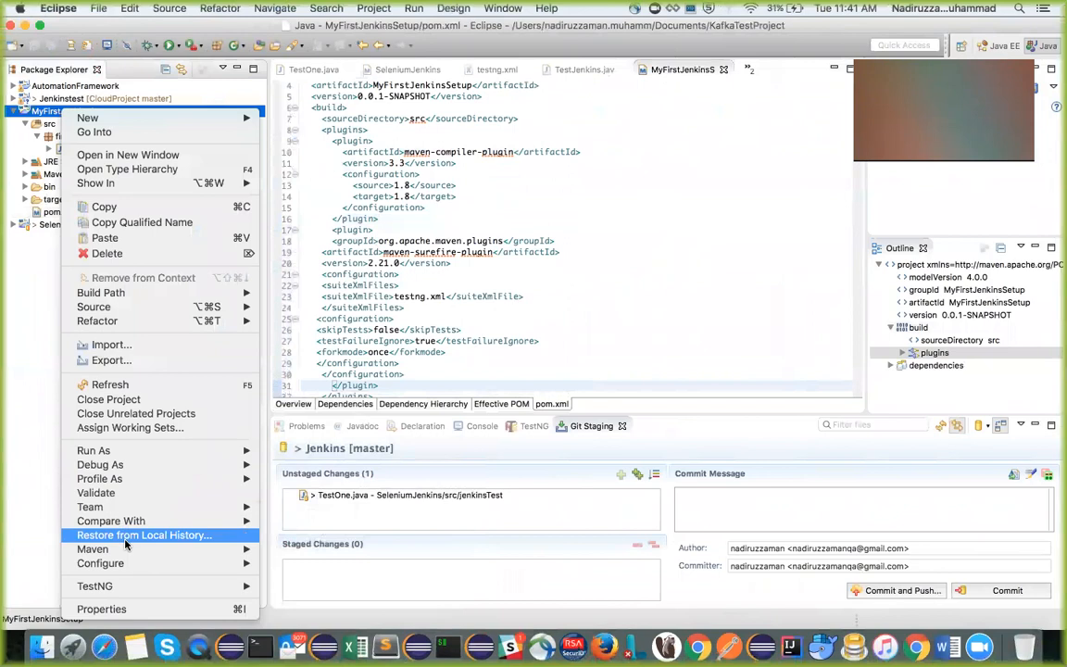
{"action": "mouse_move", "coordinate": [139, 549]}
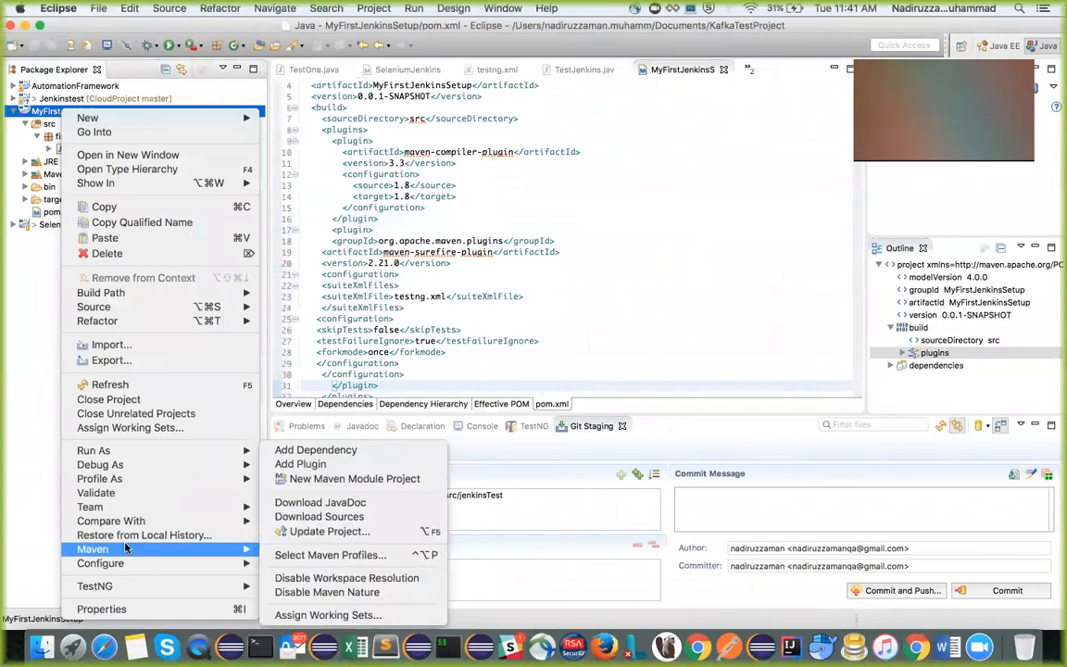
{"action": "left_click", "coordinate": [330, 531]}
{"action": "left_click", "coordinate": [685, 487]}
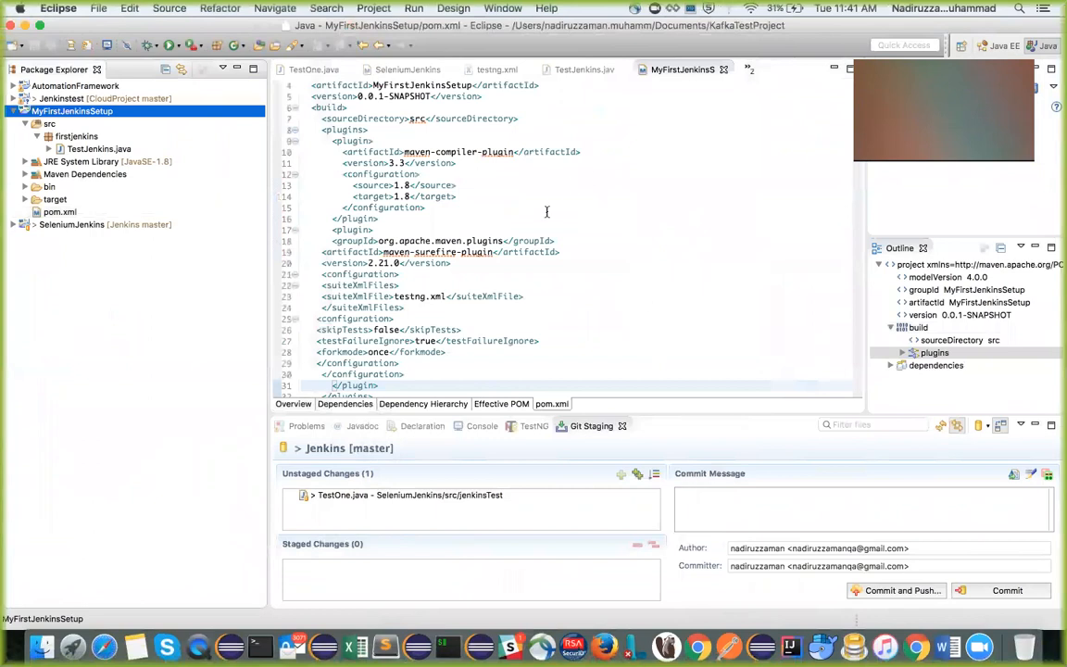
{"action": "scroll", "coordinate": [543, 231], "scroll_direction": "down", "scroll_amount": 5}
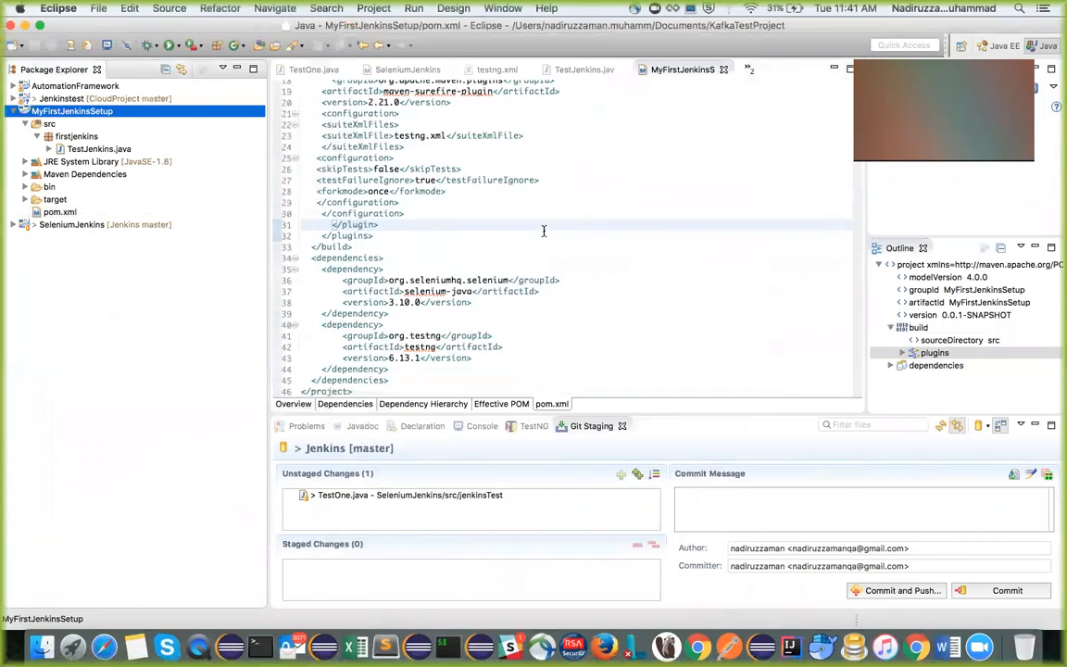
Copy the firstJenkinTest method from the notes into the body of the TestJenkins class in Eclipse, and save TestJenkins.java
{"action": "double_click", "coordinate": [70, 149]}
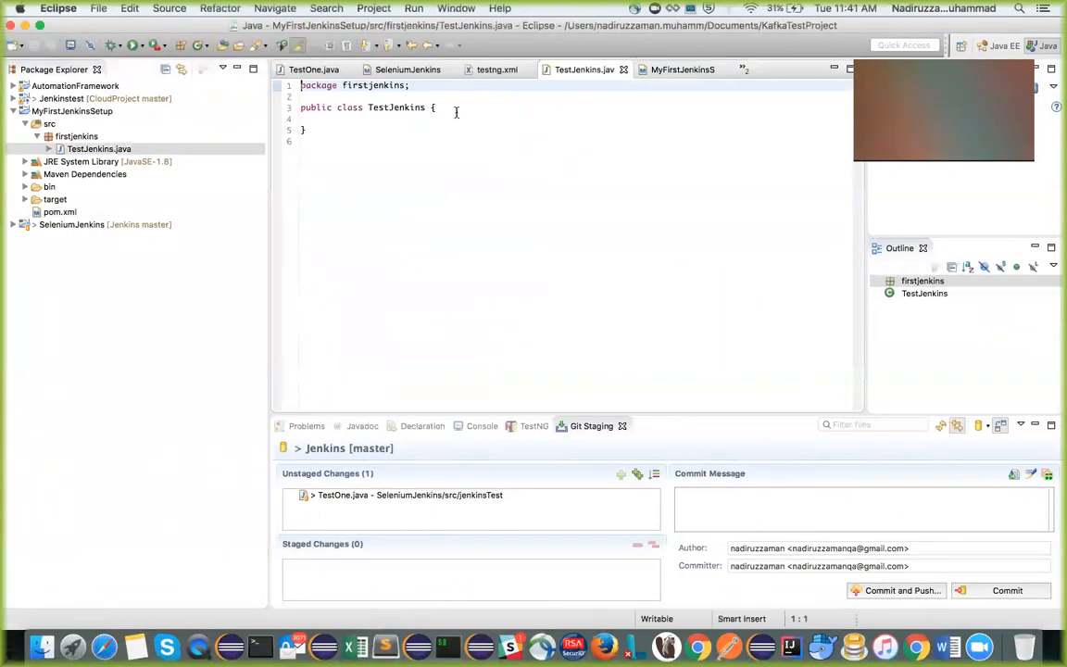
{"action": "left_click", "coordinate": [456, 112]}
{"action": "key", "text": "Return"}
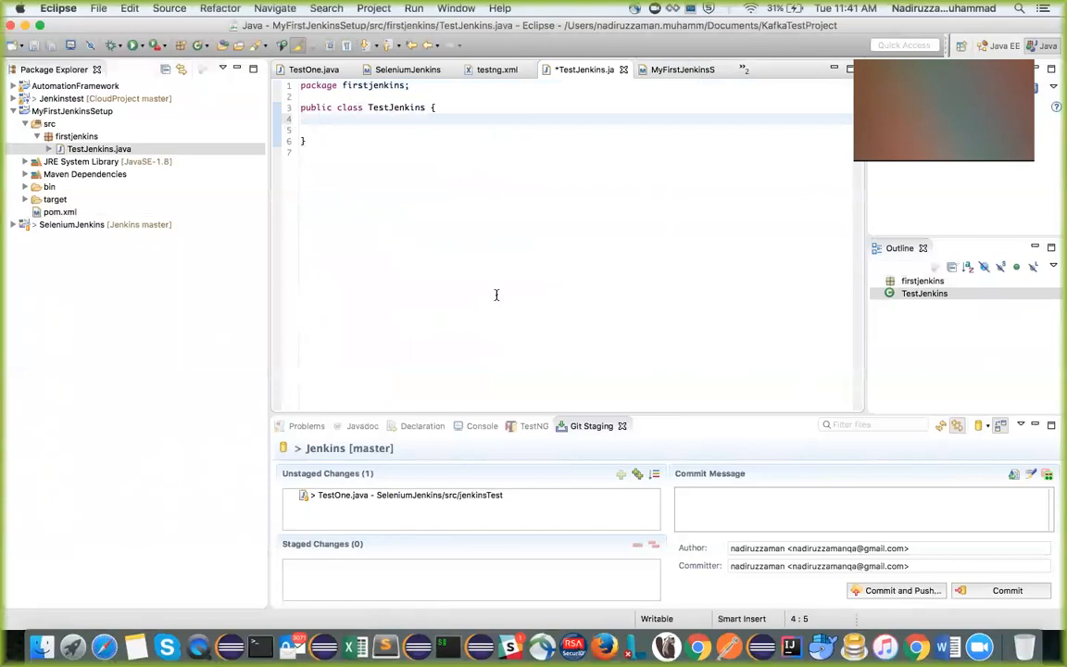
{"action": "key", "text": "ctrl+Right"}
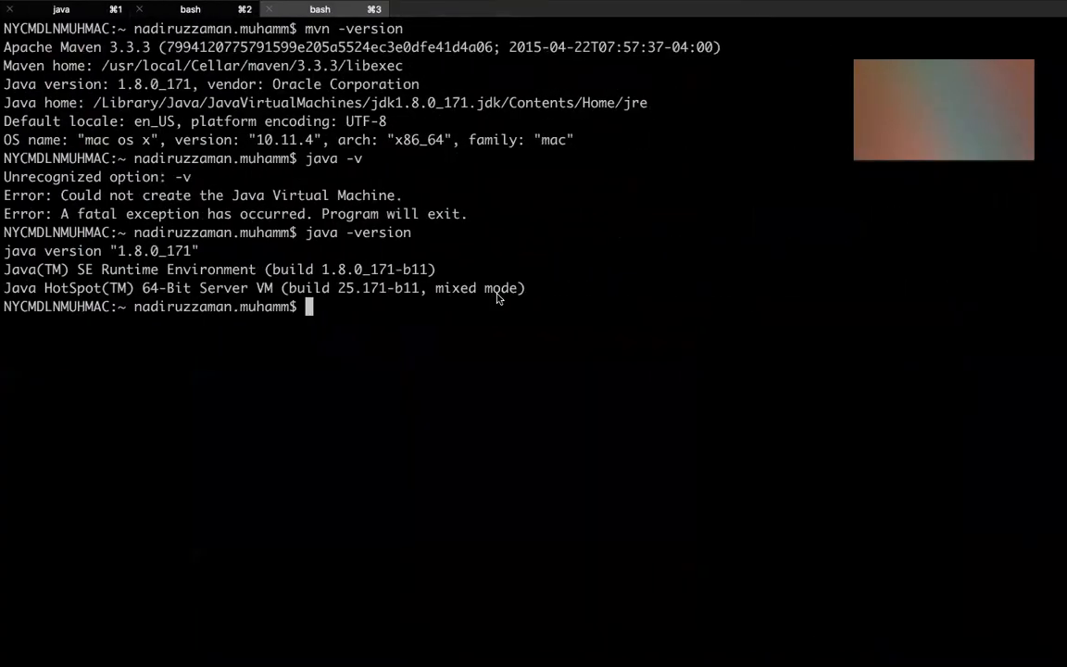
{"action": "key", "text": "ctrl+Right"}
{"action": "scroll", "coordinate": [493, 357], "scroll_direction": "down", "scroll_amount": 10}
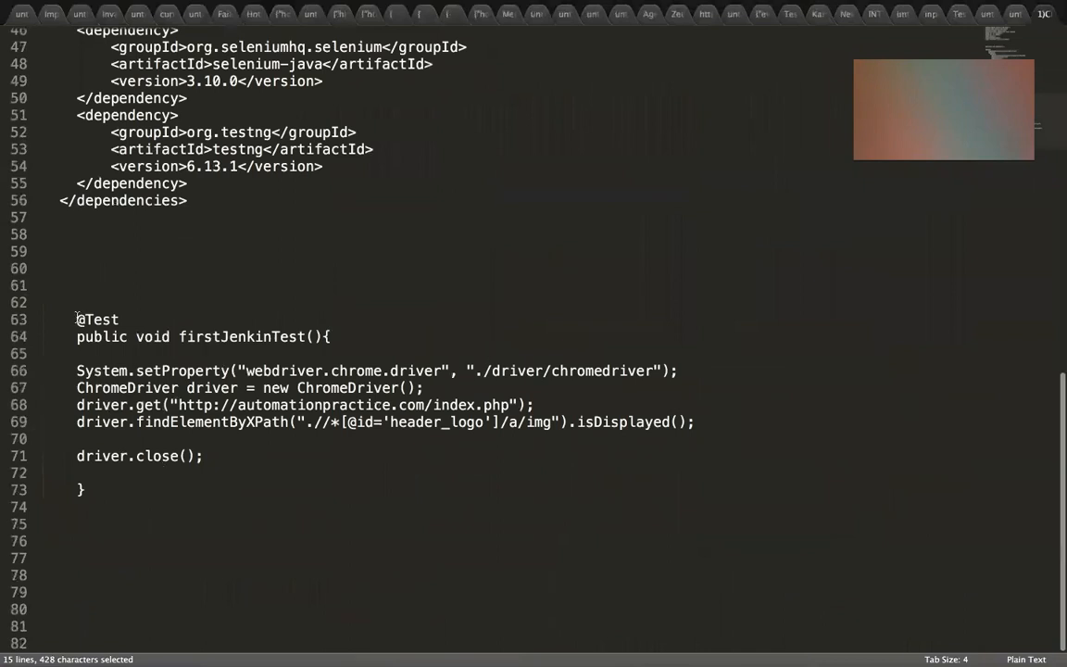
{"action": "left_click_drag", "start_coordinate": [77, 318], "coordinate": [111, 370]}
{"action": "left_click_drag", "start_coordinate": [106, 434], "coordinate": [114, 508]}
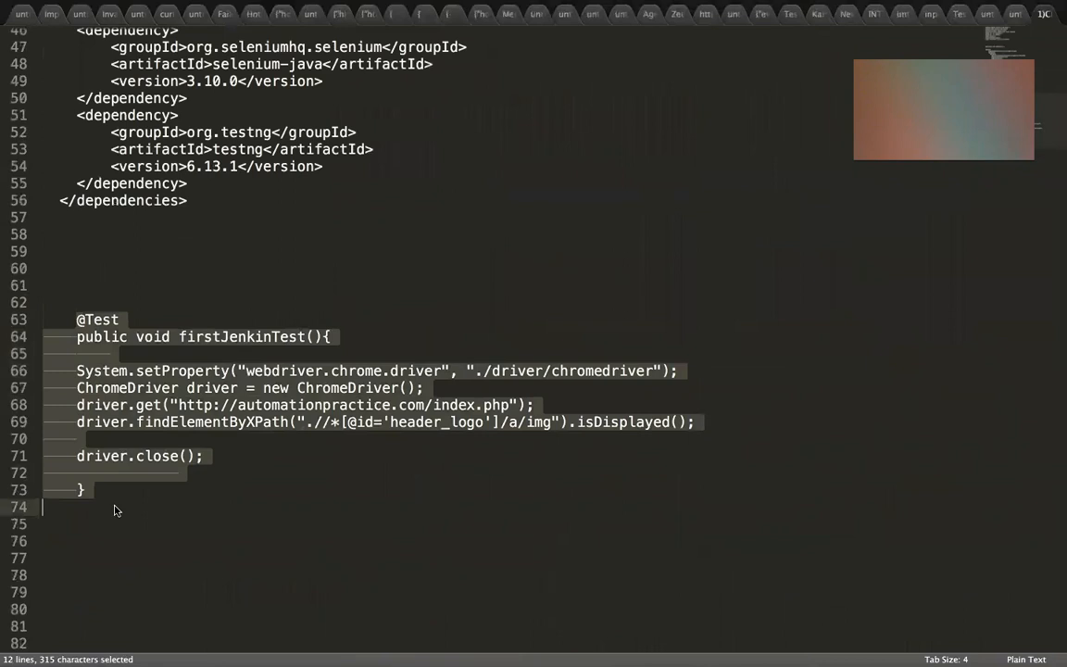
{"action": "key", "text": "super+c"}
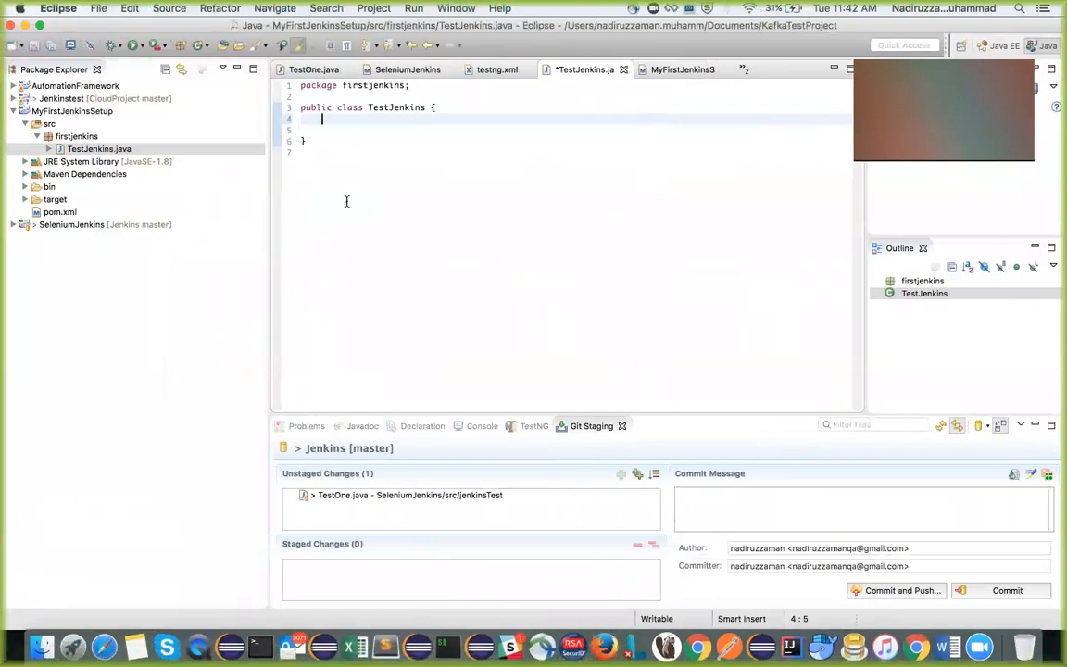
{"action": "key", "text": "super+v"}
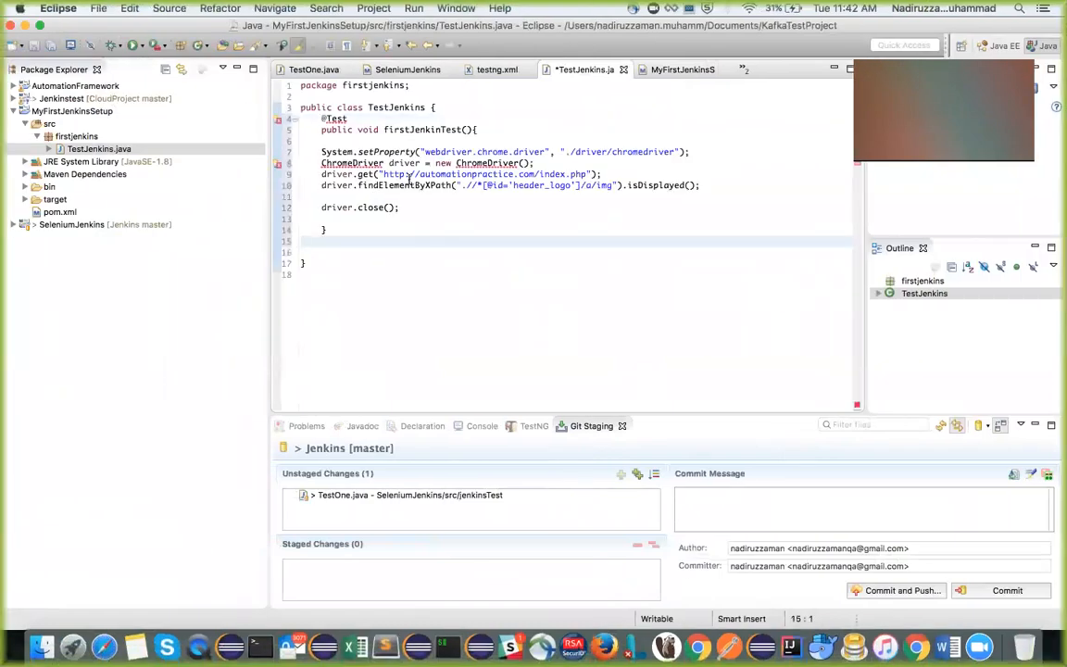
{"action": "key", "text": "super+s"}
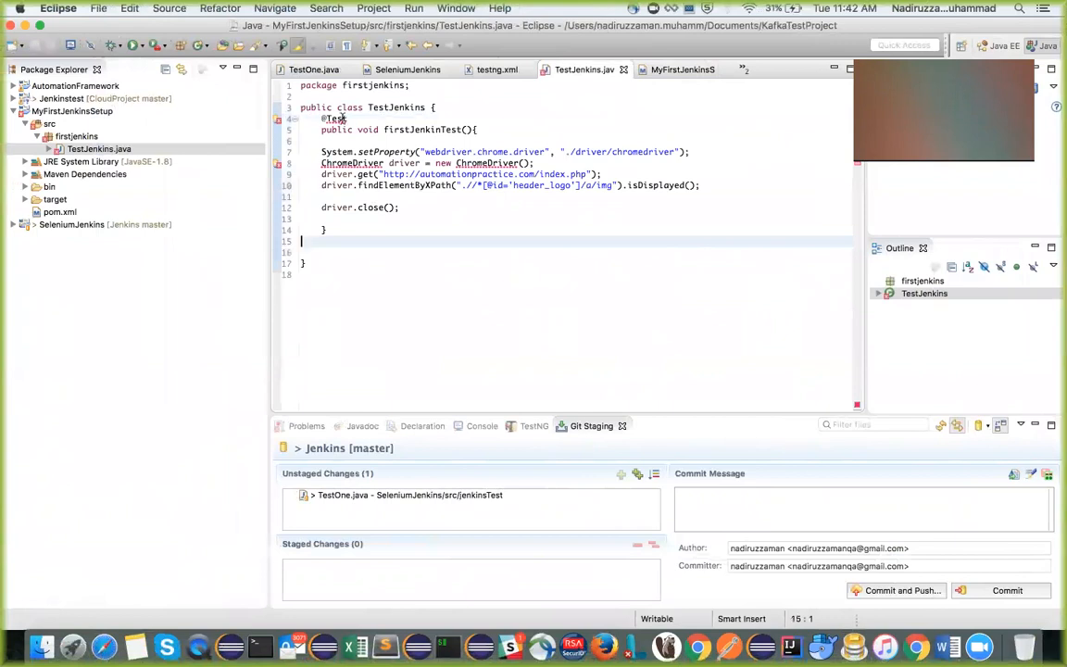
Import Test from org.testng.annotations and ChromeDriver from org.openqa.selenium.chrome into TestJenkins.java, and save it
{"action": "mouse_move", "coordinate": [333, 118]}
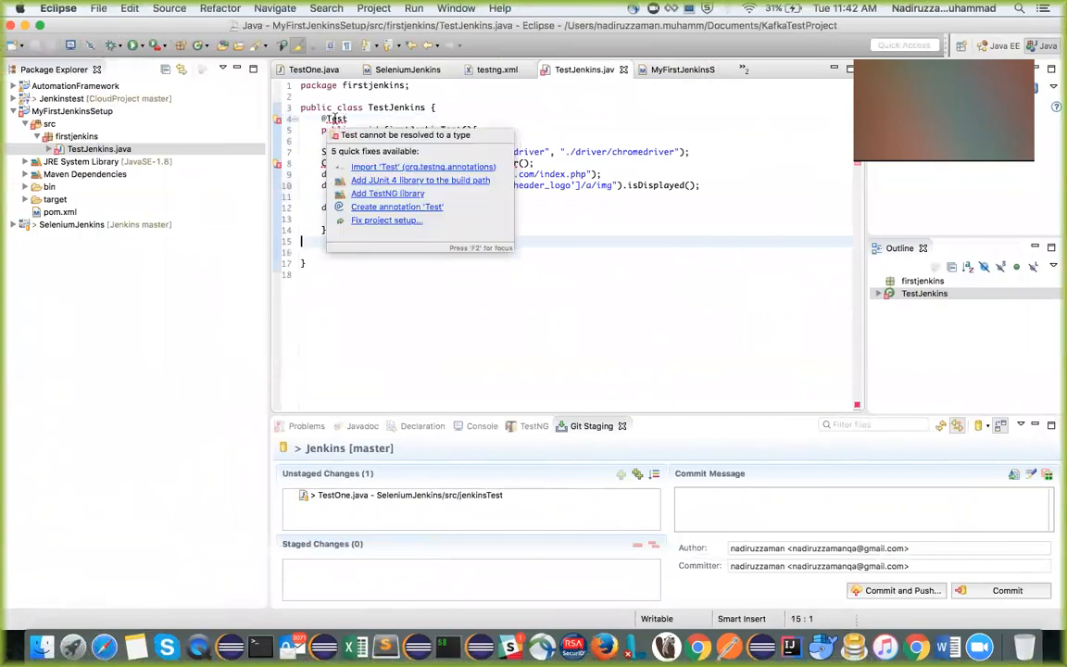
{"action": "left_click", "coordinate": [374, 168]}
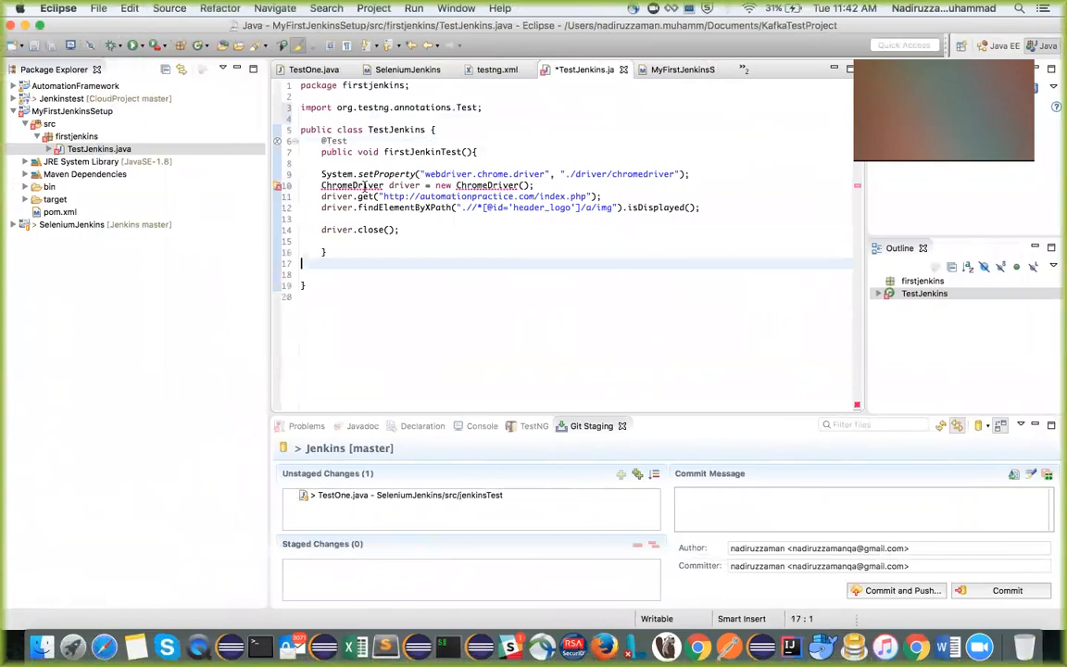
{"action": "mouse_move", "coordinate": [365, 186]}
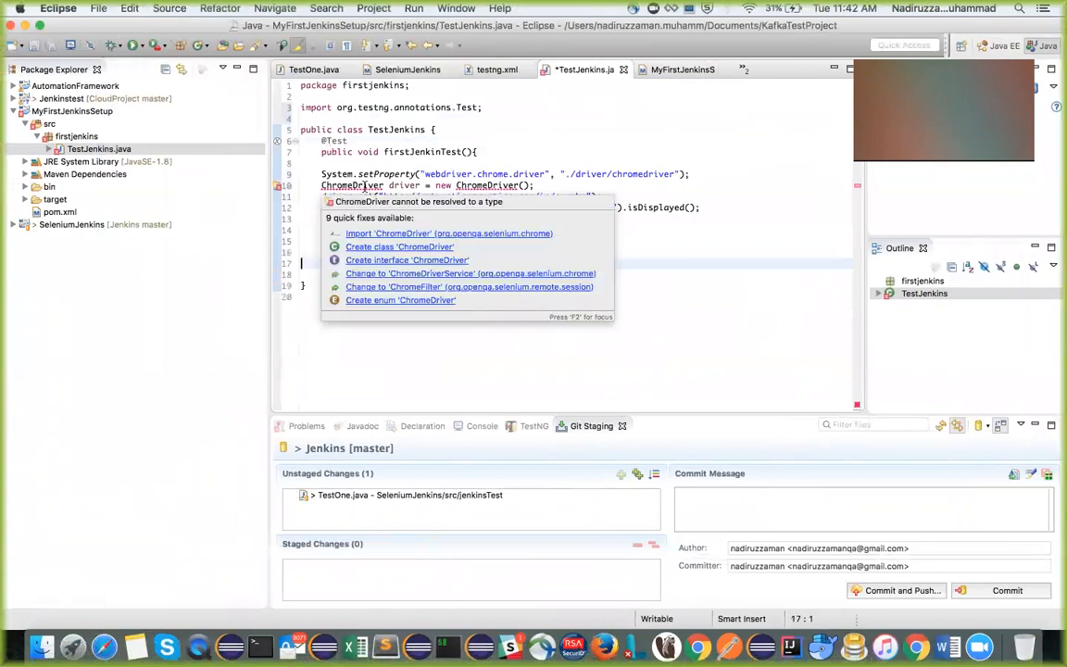
{"action": "left_click", "coordinate": [389, 235]}
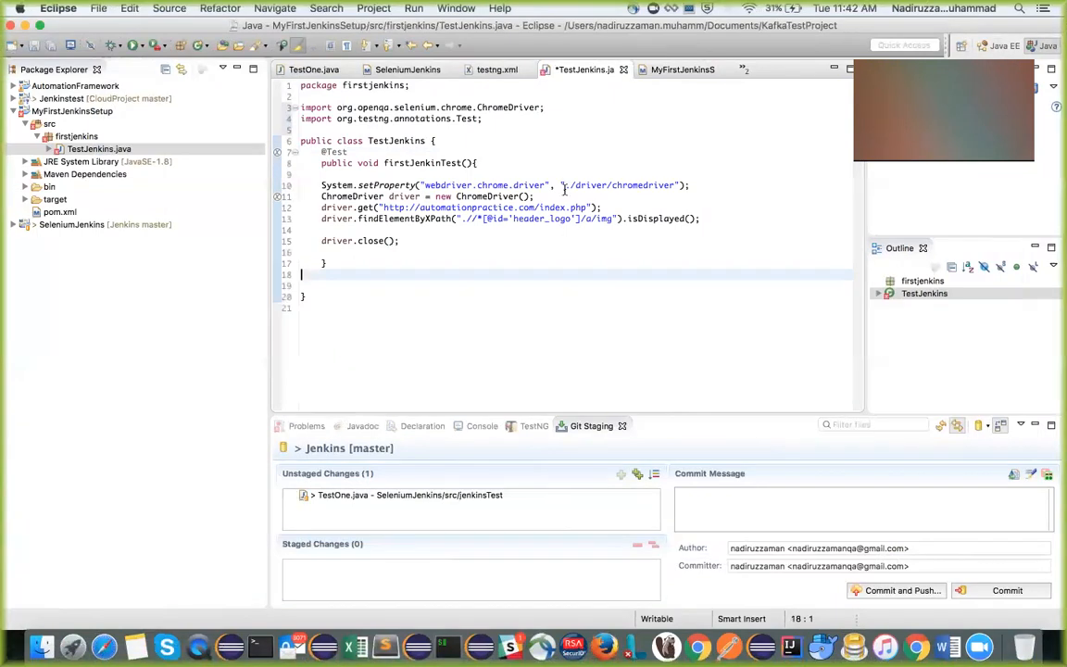
{"action": "left_click_drag", "start_coordinate": [564, 186], "coordinate": [673, 182]}
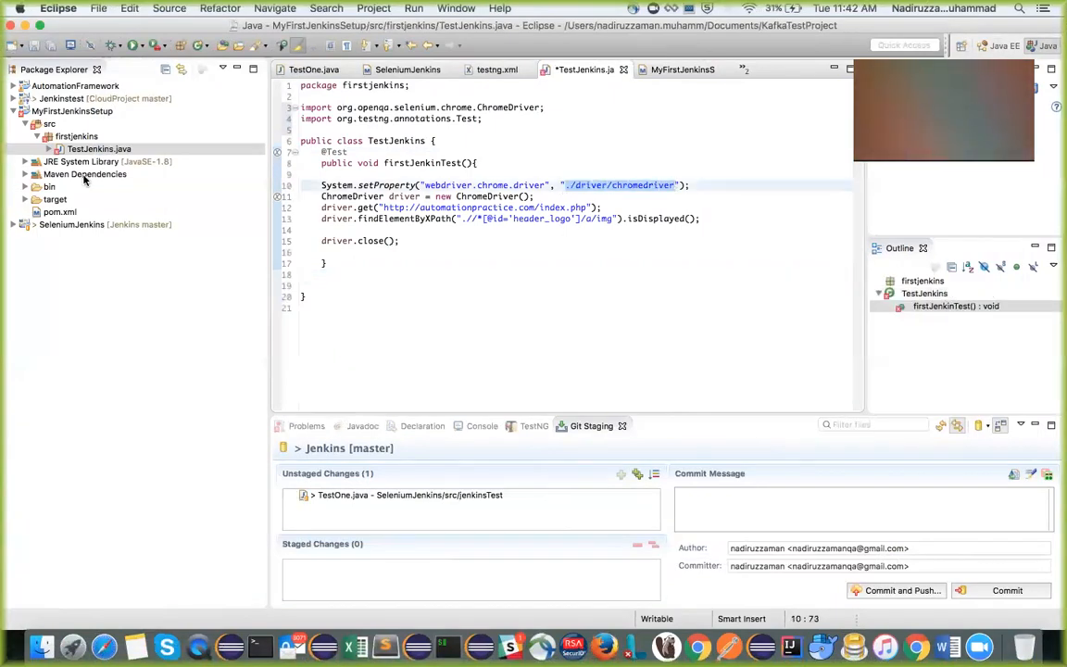
{"action": "key", "text": "super+s"}
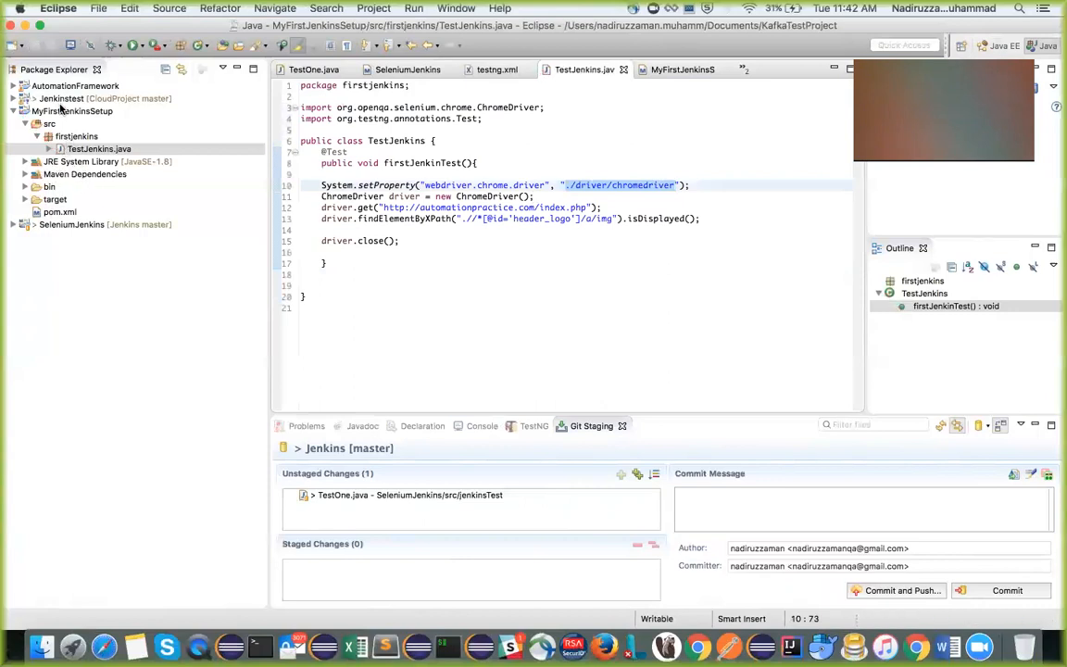
Create a folder named driver in the MyFirstJenkinsSetup project
{"action": "left_click", "coordinate": [52, 112]}
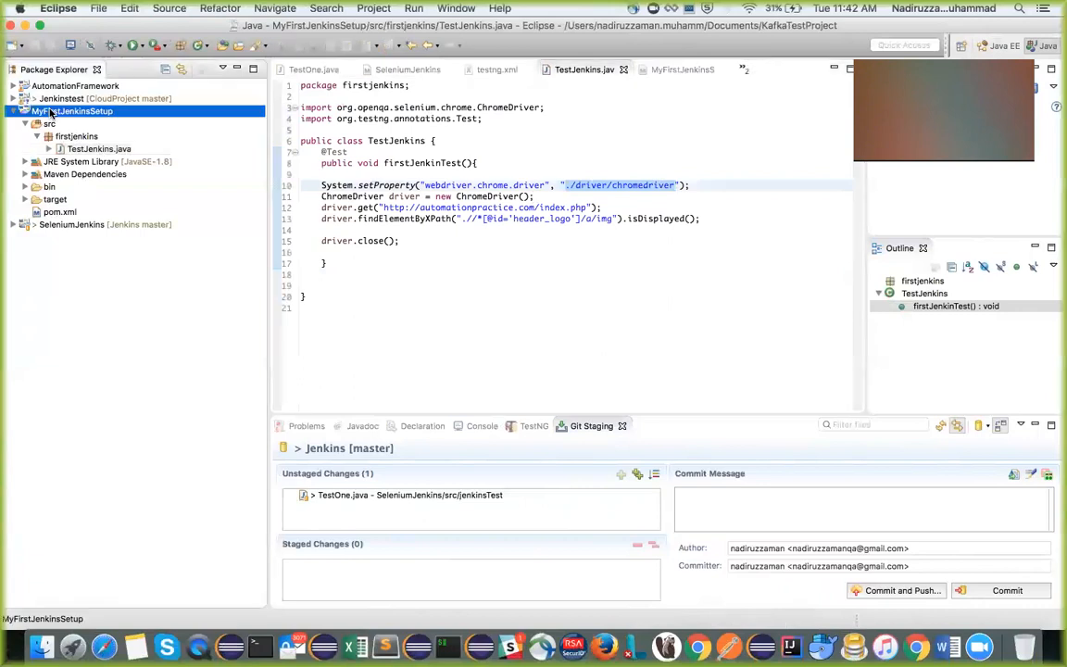
{"action": "right_click", "coordinate": [51, 111]}
{"action": "mouse_move", "coordinate": [83, 115]}
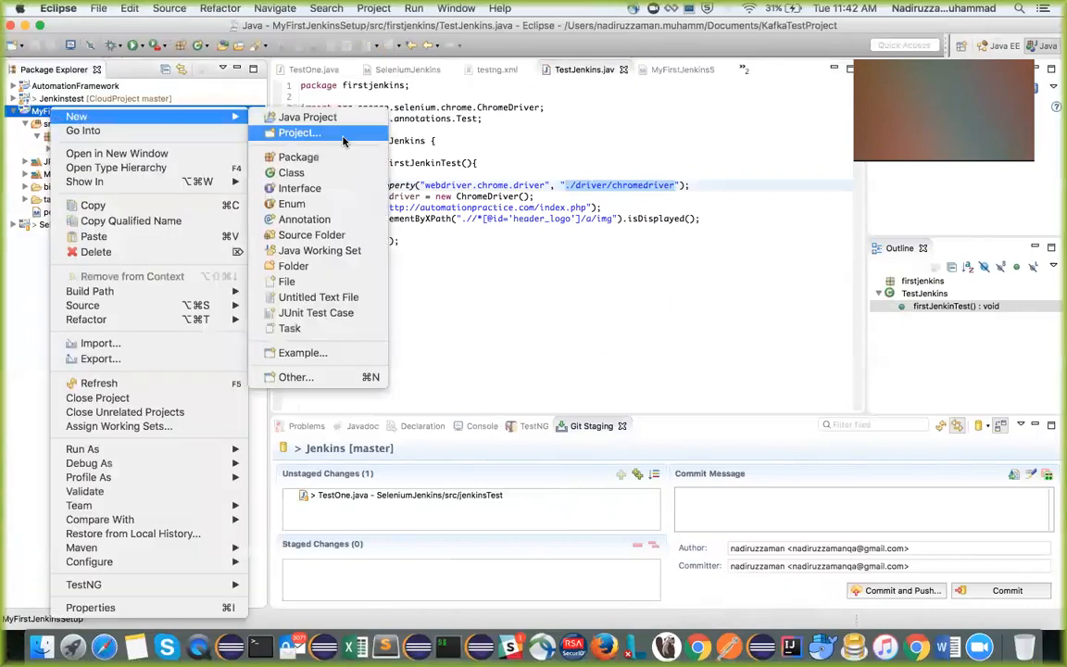
{"action": "left_click", "coordinate": [287, 266]}
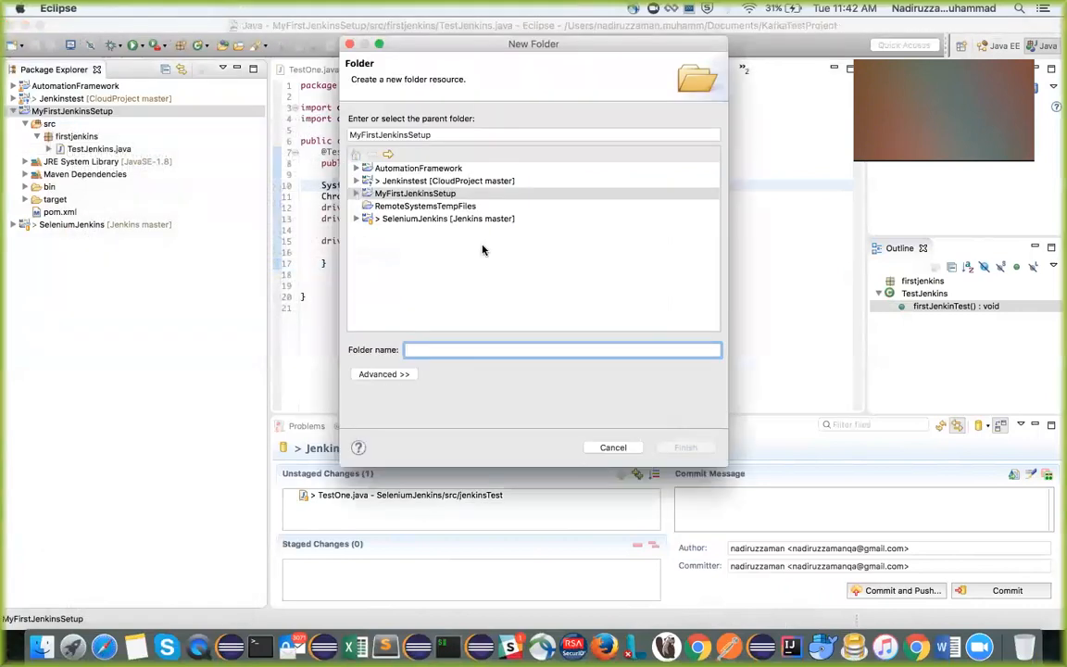
{"action": "type", "text": "driver"}
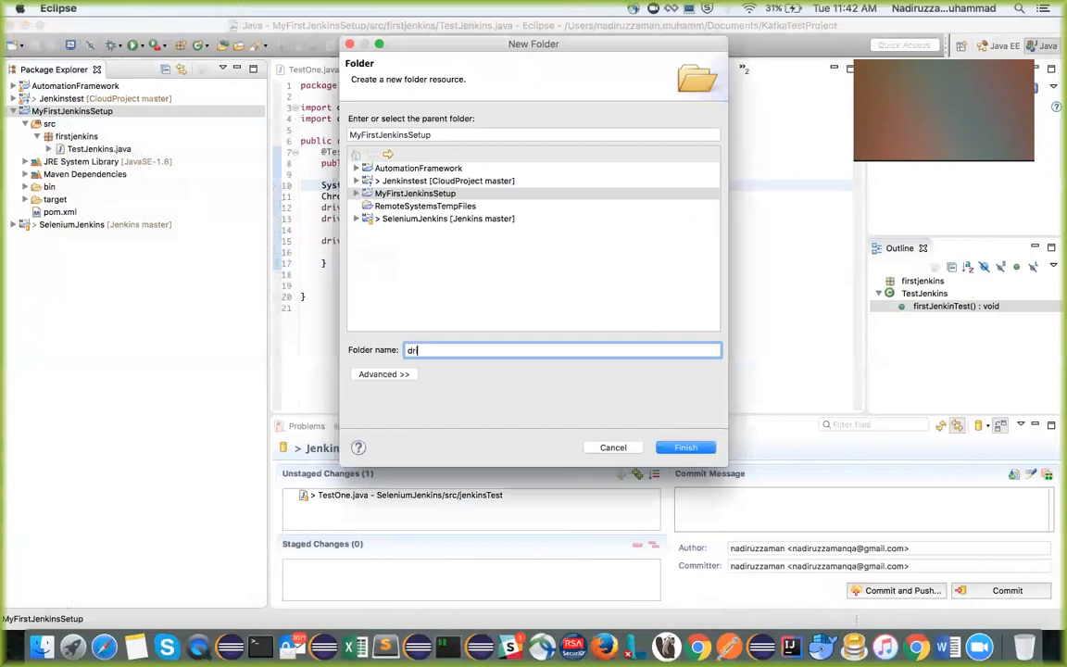
{"action": "left_click", "coordinate": [678, 450]}
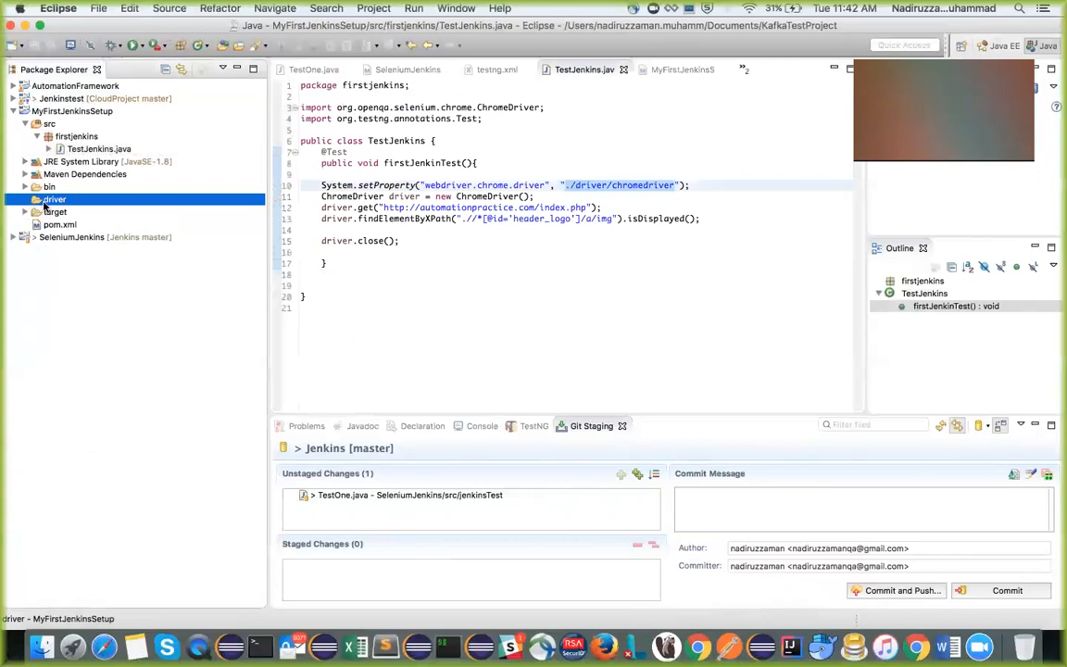
Switch to Finder and copy the chromedriver executable in the Documents folder
{"action": "left_click", "coordinate": [42, 647]}
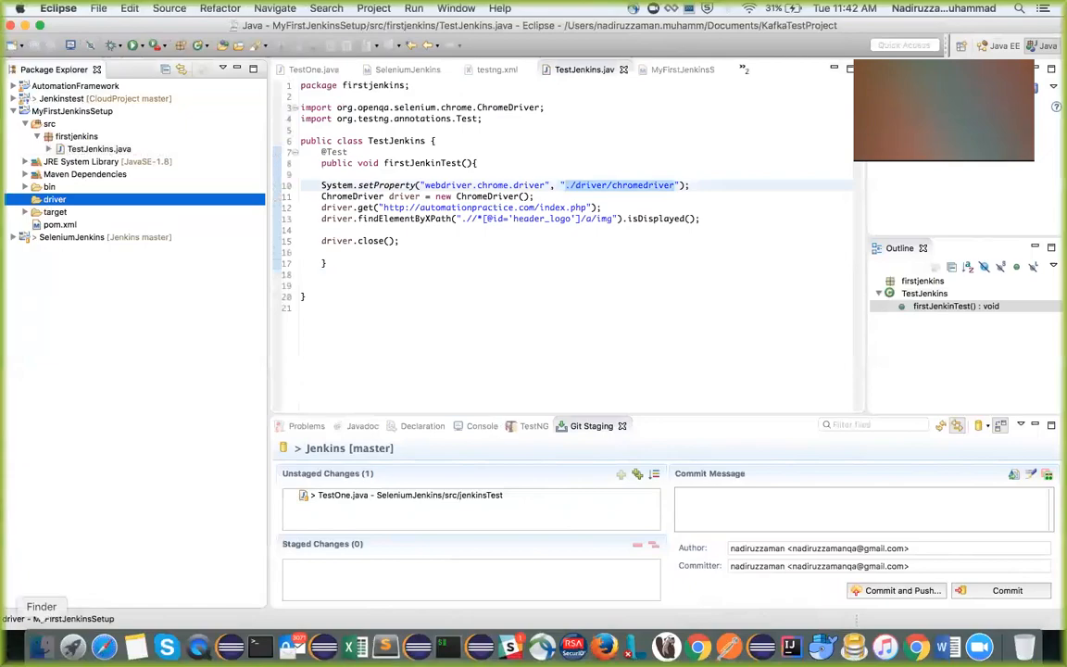
{"action": "left_click", "coordinate": [720, 72]}
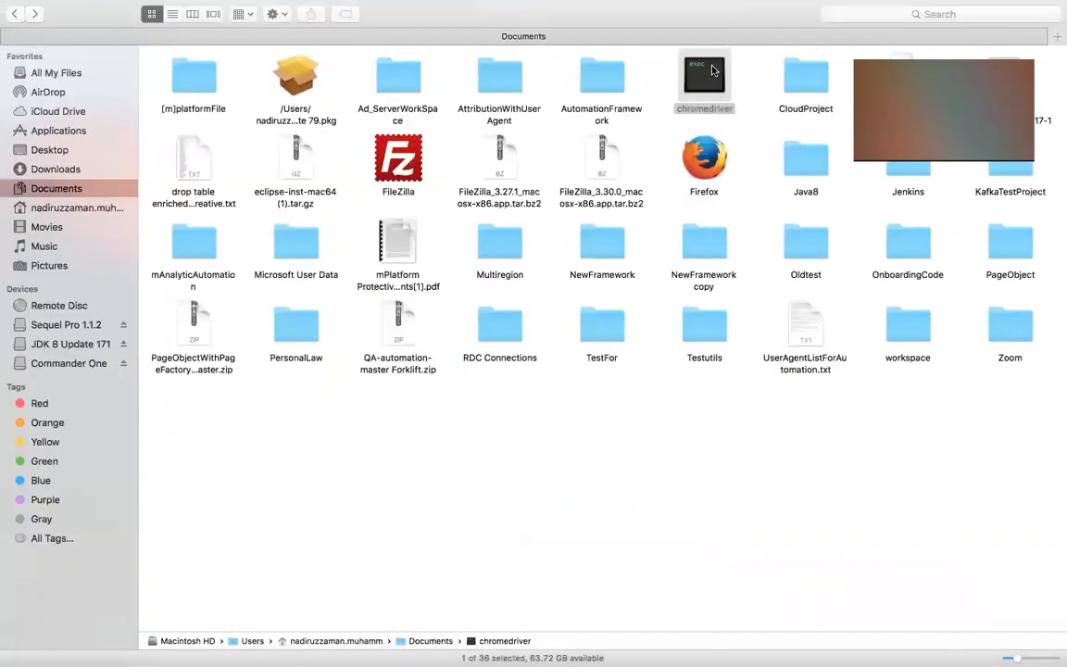
{"action": "right_click", "coordinate": [719, 66]}
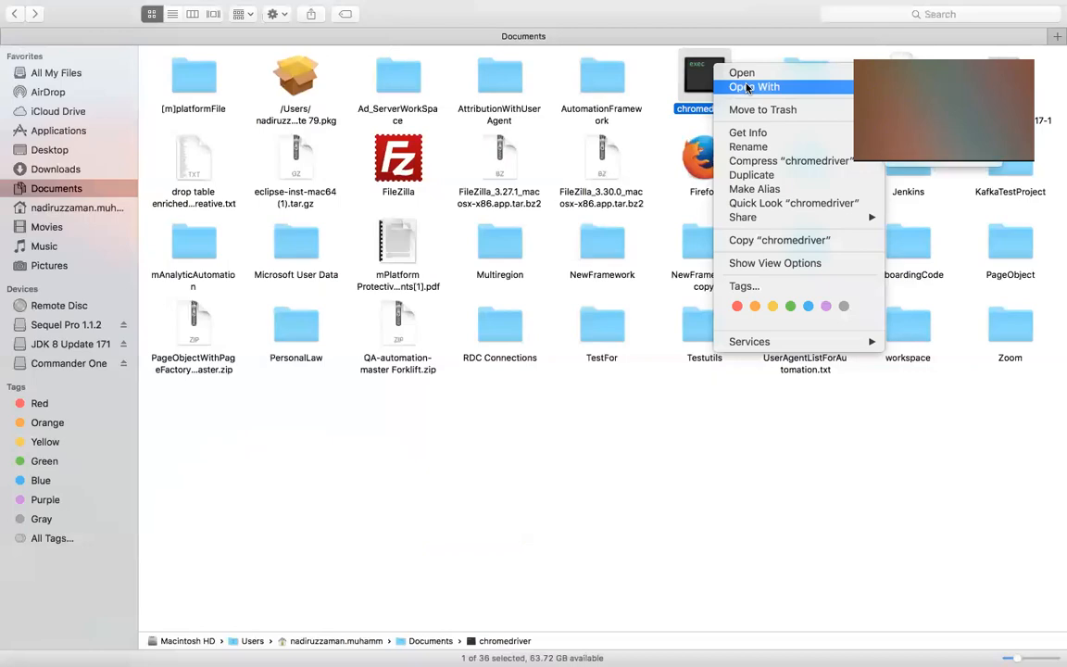
{"action": "left_click", "coordinate": [752, 239]}
{"action": "key", "text": "ctrl+Right"}
{"action": "key", "text": "ctrl+Right"}
{"action": "key", "text": "ctrl+Right"}
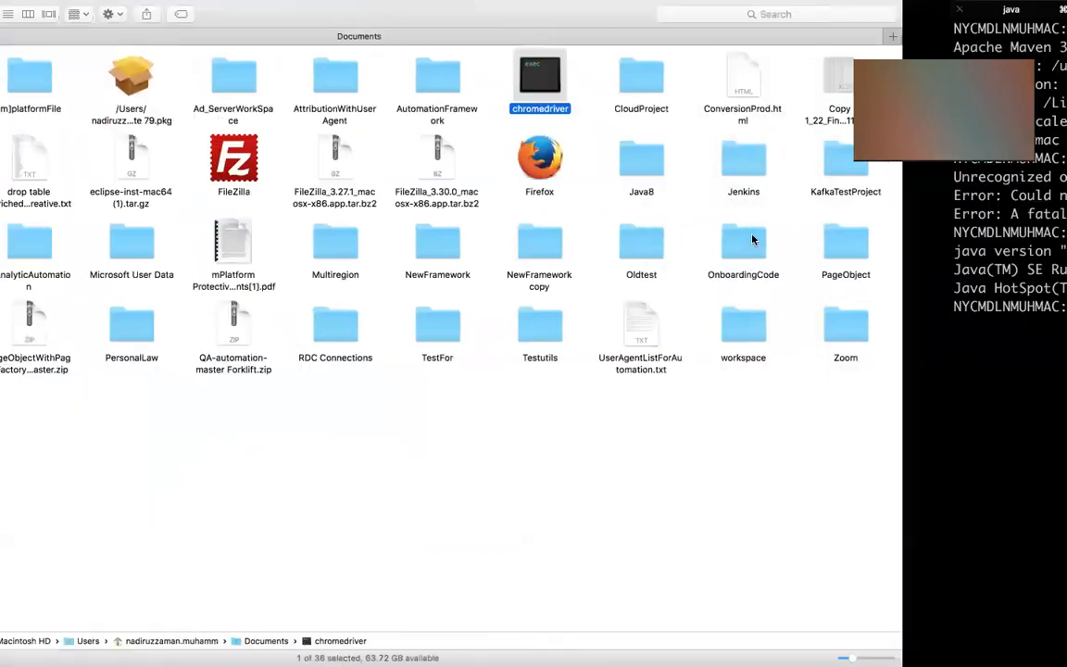
{"action": "key", "text": "ctrl+Left"}
{"action": "key", "text": "ctrl+Left"}
{"action": "key", "text": "ctrl+Left"}
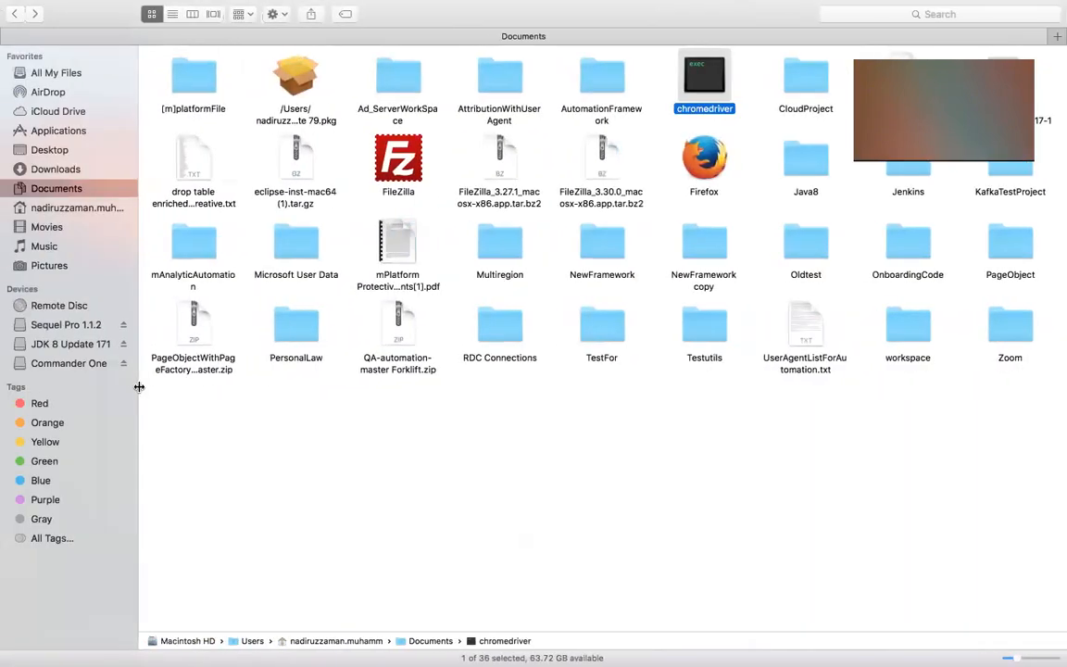
Return to Eclipse, paste chromedriver into the driver folder of MyFirstJenkinsSetup, and expand that folder
{"action": "key", "text": "ctrl+Left"}
{"action": "left_click", "coordinate": [55, 200]}
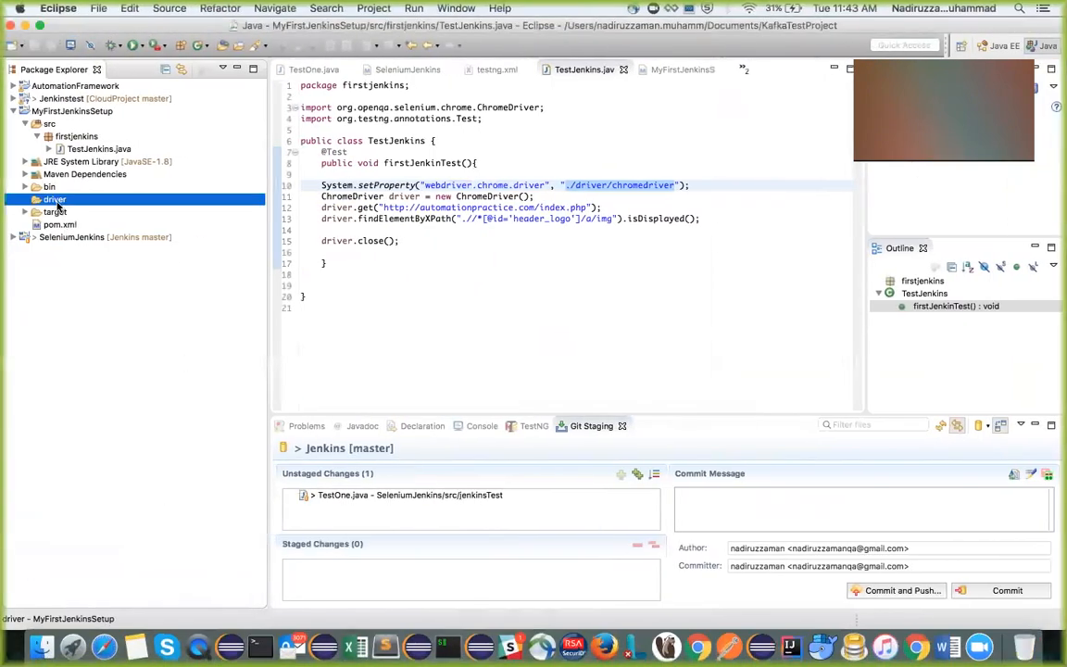
{"action": "right_click", "coordinate": [58, 205]}
{"action": "left_click", "coordinate": [101, 272]}
{"action": "left_click", "coordinate": [25, 200]}
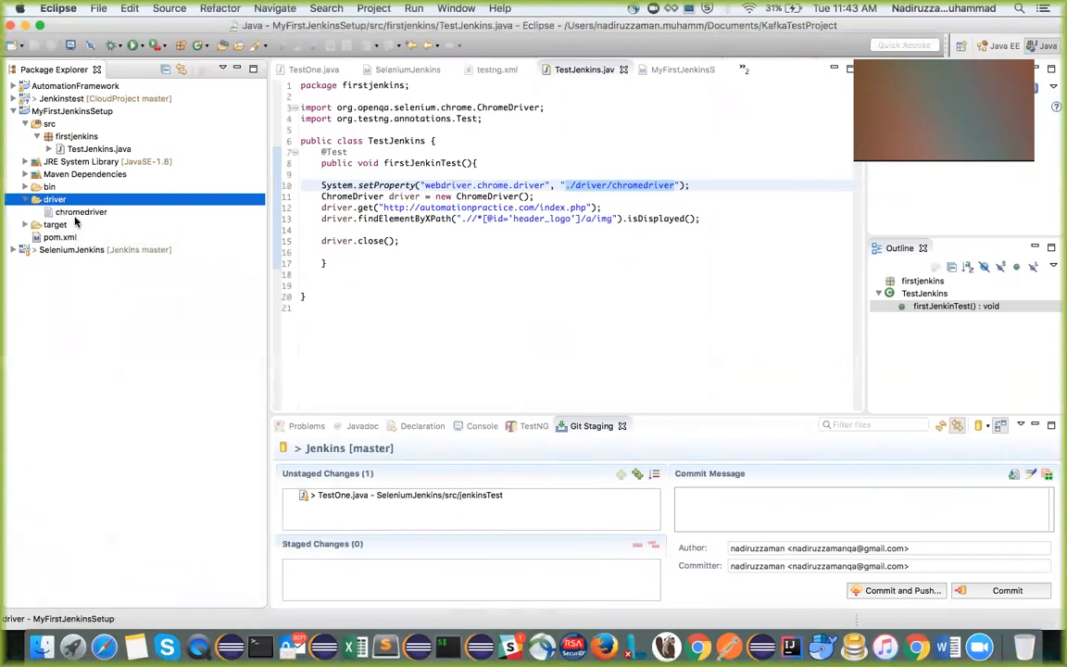
Run a Maven project update on MyFirstJenkinsSetup and collapse its driver folder
{"action": "right_click", "coordinate": [72, 110]}
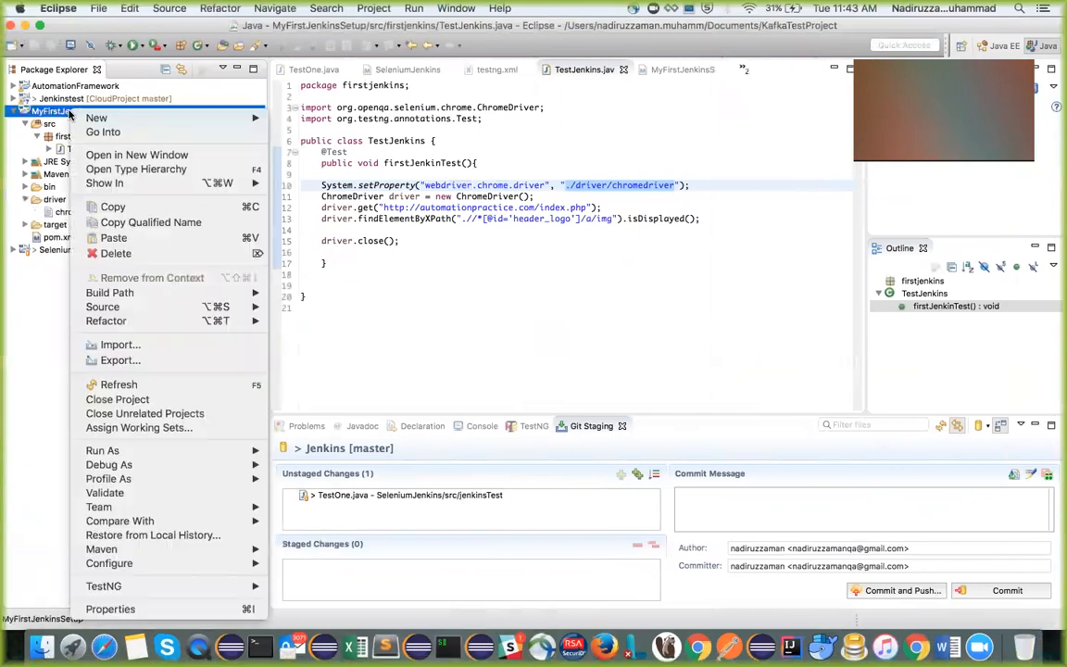
{"action": "mouse_move", "coordinate": [111, 549]}
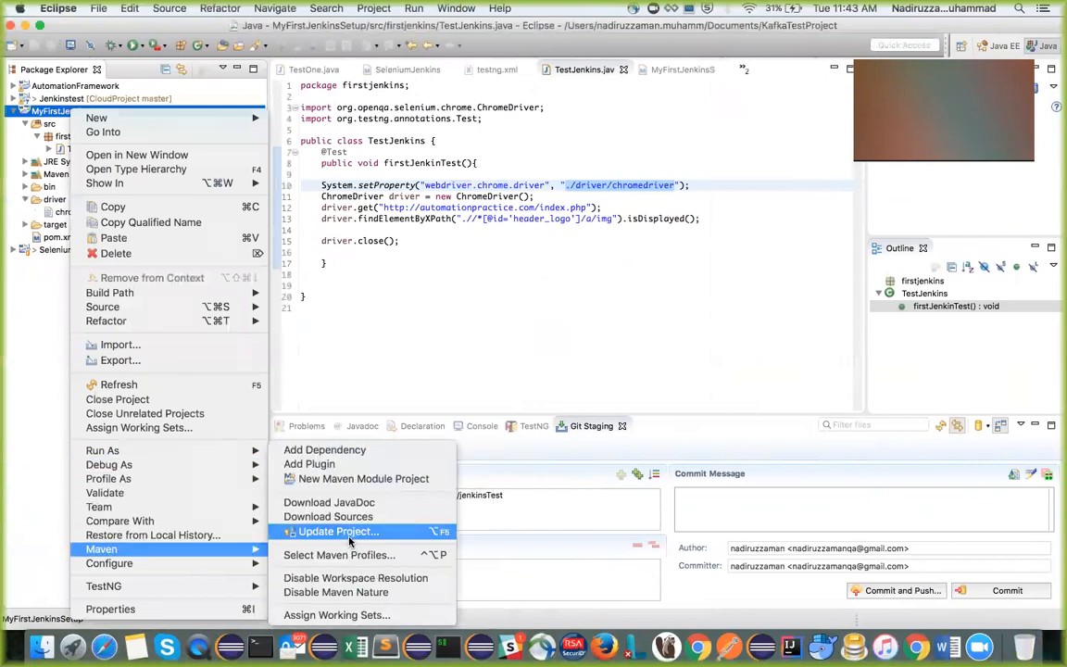
{"action": "left_click", "coordinate": [335, 531]}
{"action": "left_click", "coordinate": [694, 485]}
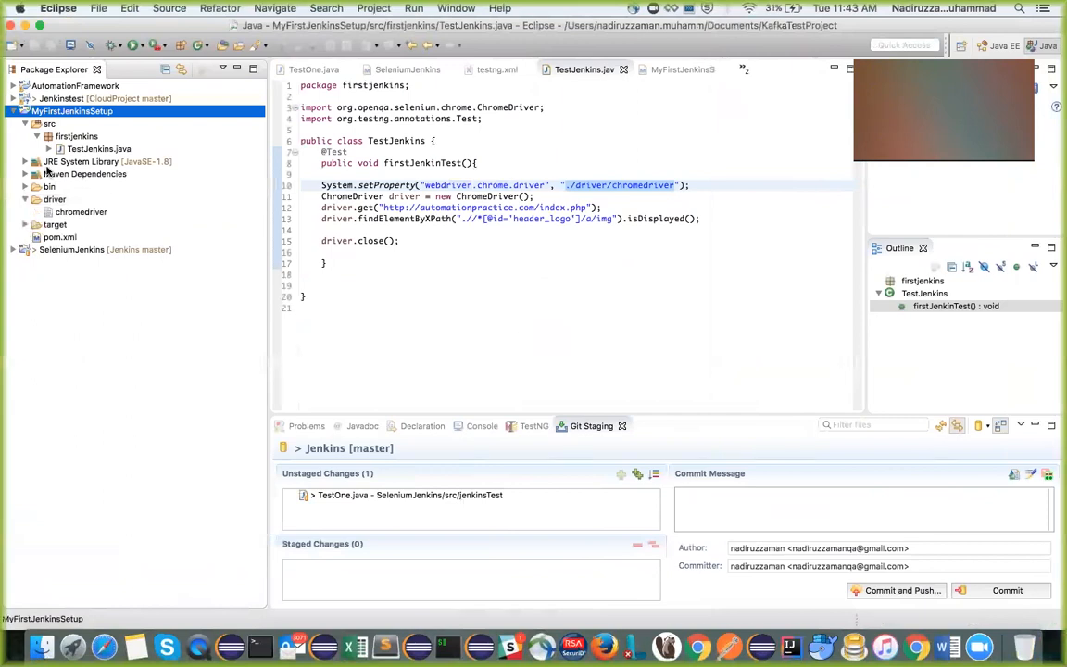
{"action": "left_click", "coordinate": [25, 199]}
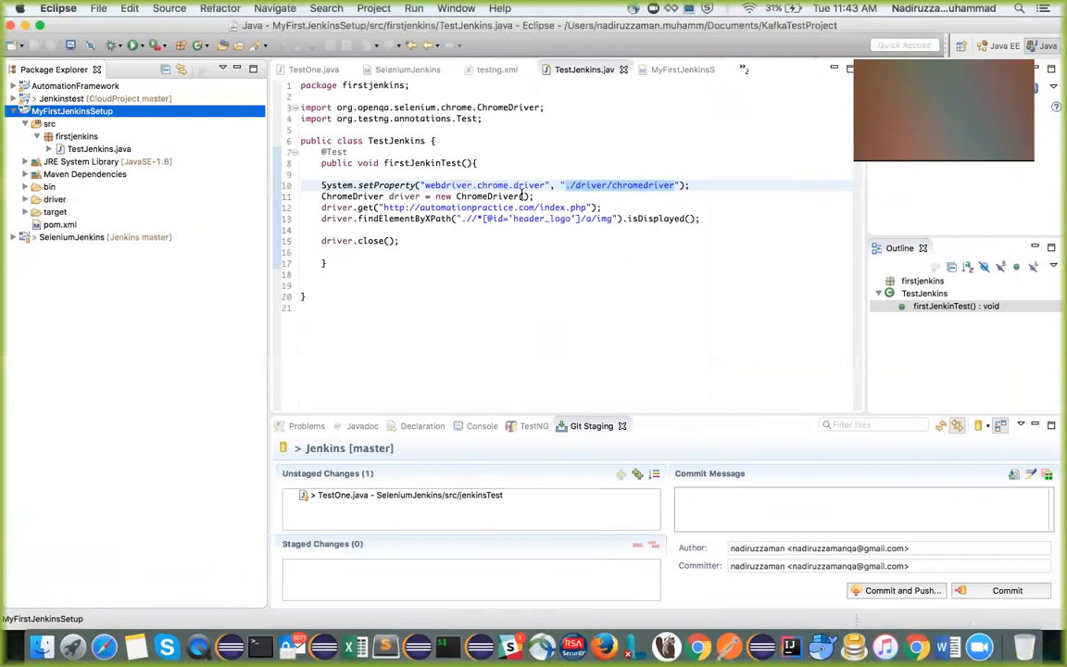
Run the firstJenkinTest method in TestJenkins.java as a TestNG test
{"action": "double_click", "coordinate": [431, 163]}
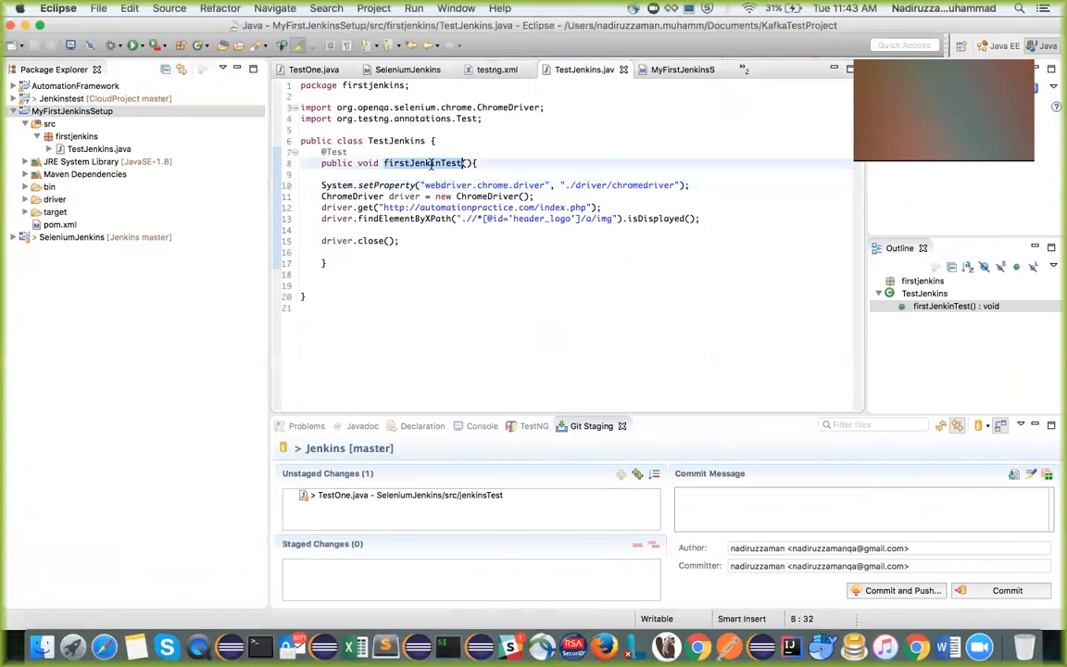
{"action": "right_click", "coordinate": [432, 166]}
{"action": "mouse_move", "coordinate": [593, 482]}
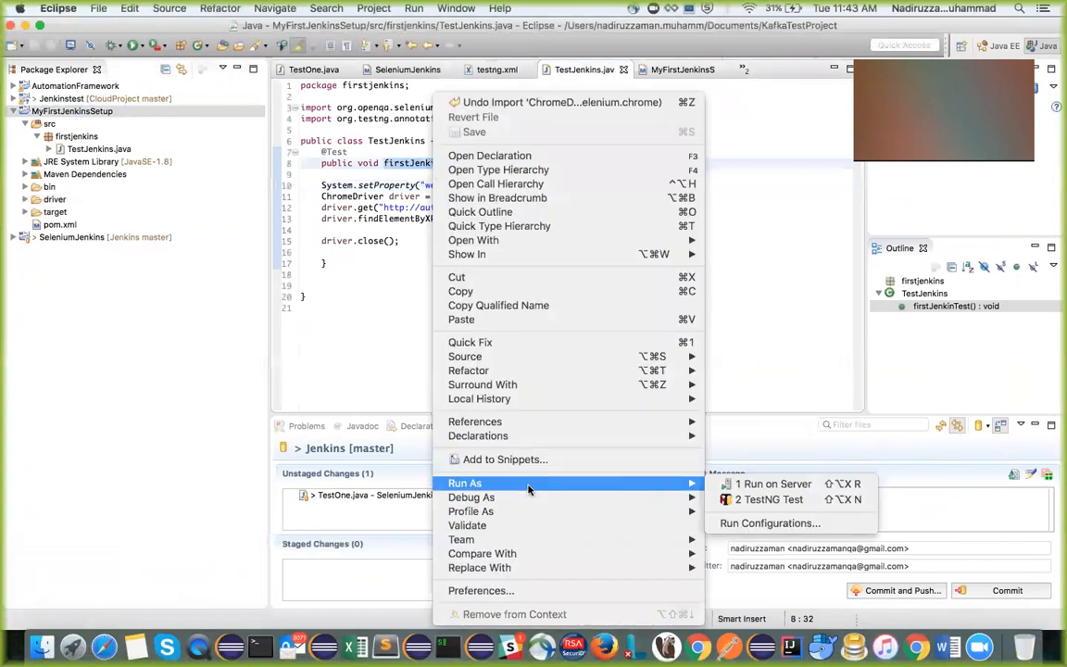
{"action": "left_click", "coordinate": [750, 501]}
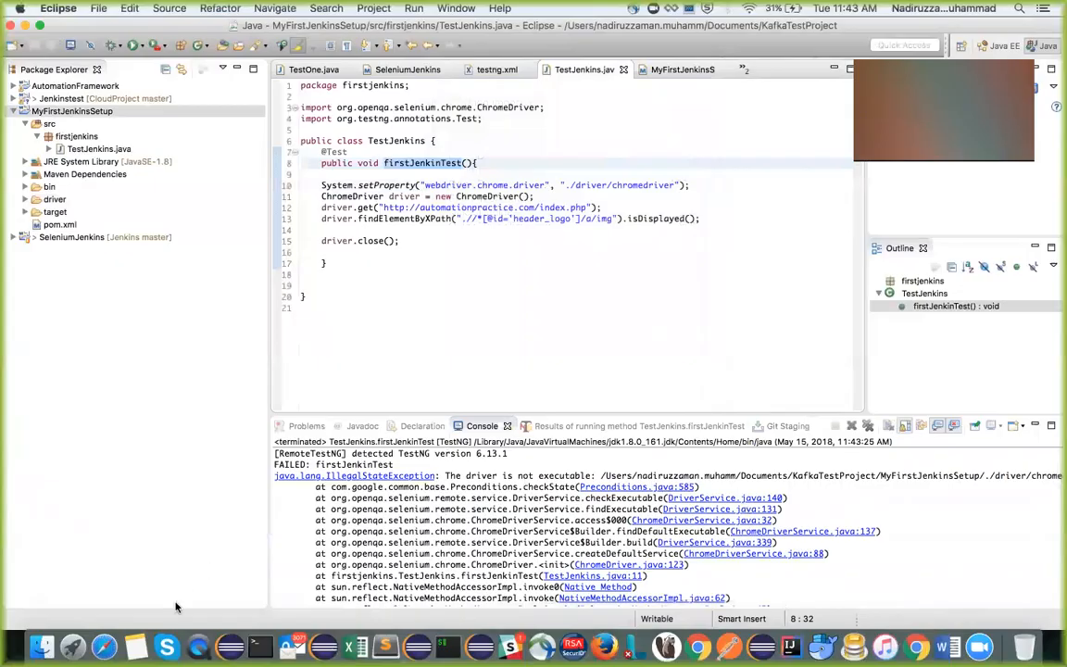
In Finder, move the chromedriver executable from Documents into KafkaTestProject and from there into the MyFirstJenkinsSetup folder
{"action": "left_click", "coordinate": [42, 646]}
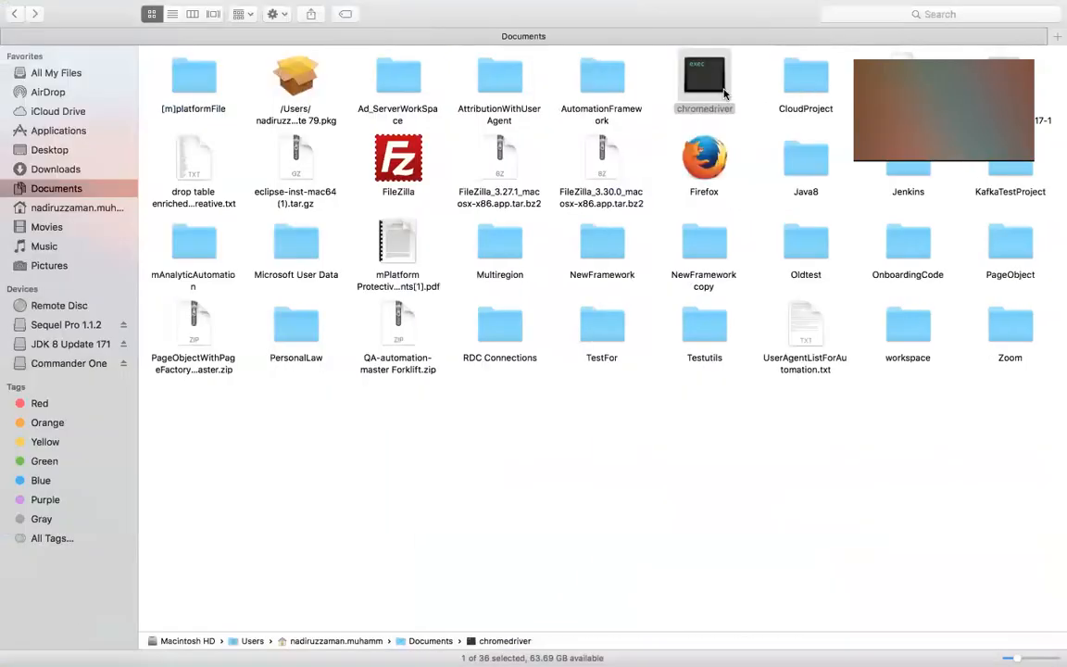
{"action": "left_click_drag", "start_coordinate": [716, 86], "coordinate": [1022, 176]}
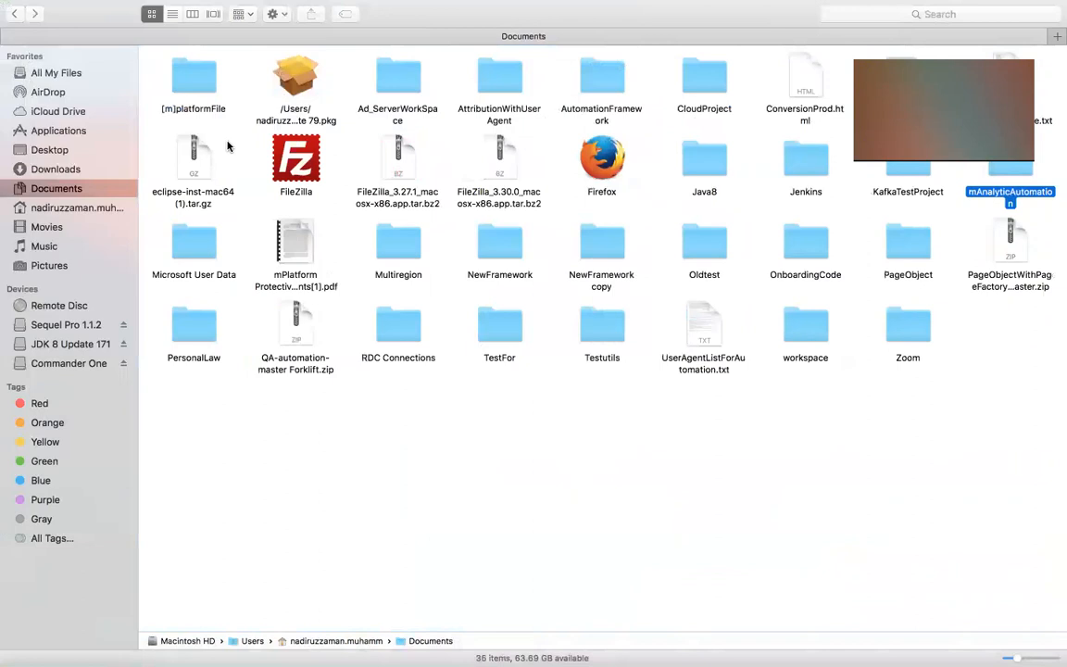
{"action": "double_click", "coordinate": [912, 168]}
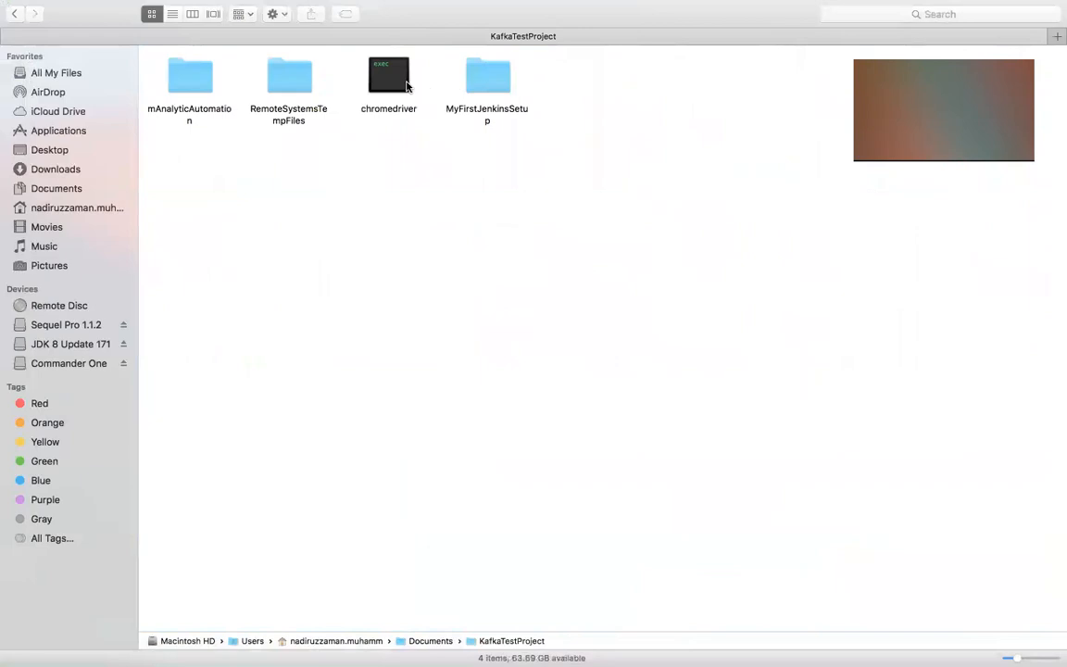
{"action": "left_click", "coordinate": [400, 83]}
{"action": "left_click_drag", "start_coordinate": [400, 83], "coordinate": [500, 88]}
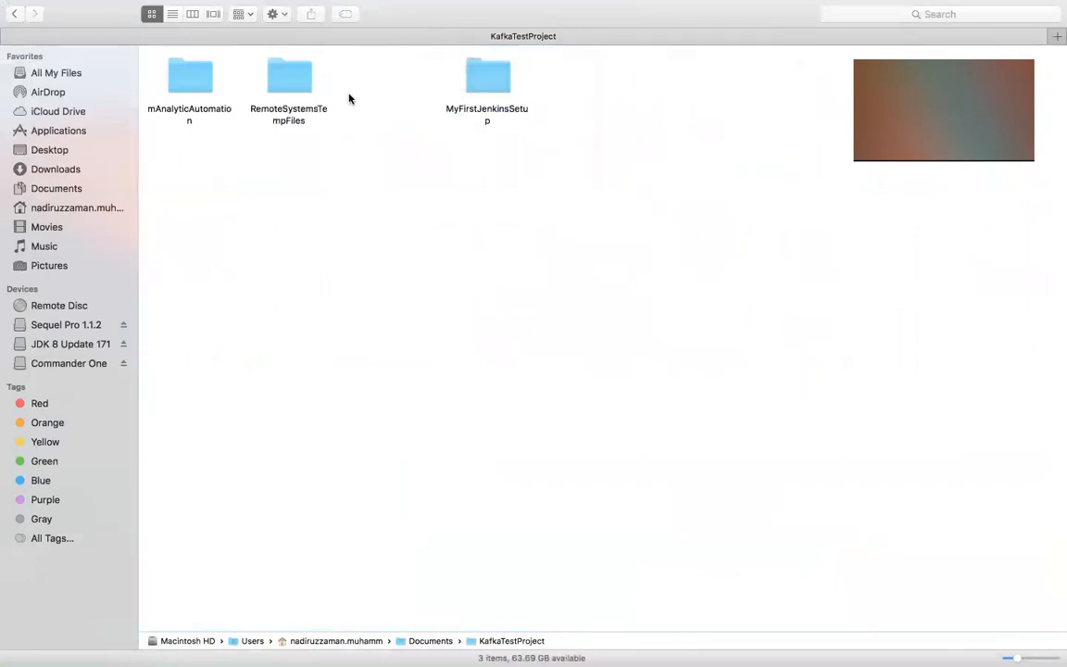
{"action": "double_click", "coordinate": [485, 79]}
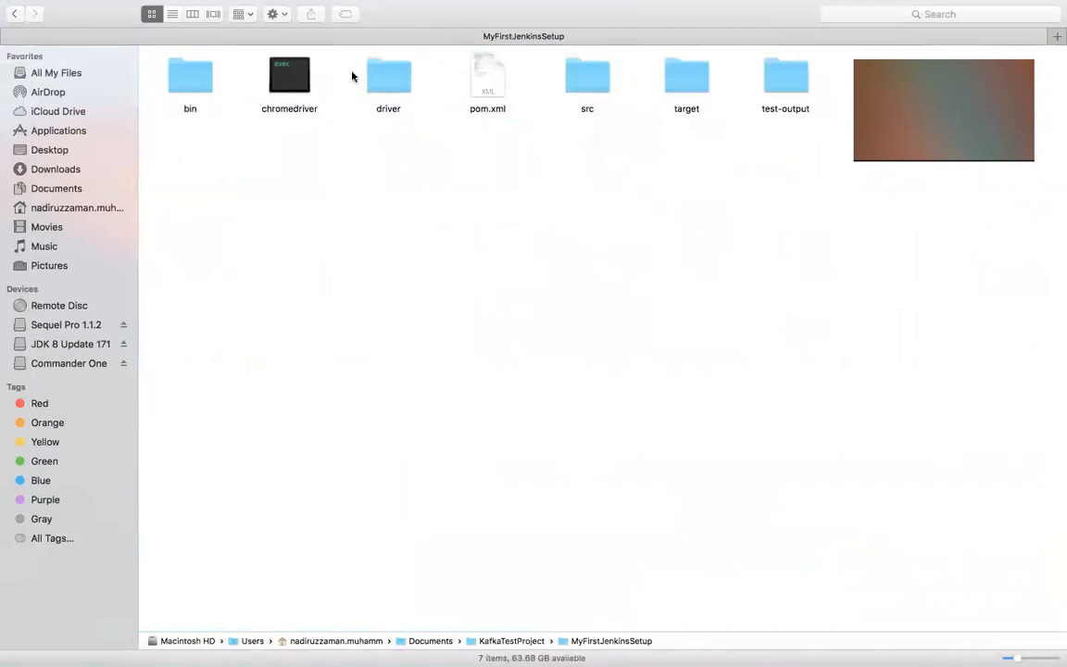
{"action": "right_click", "coordinate": [301, 86]}
{"action": "key", "text": "Escape"}
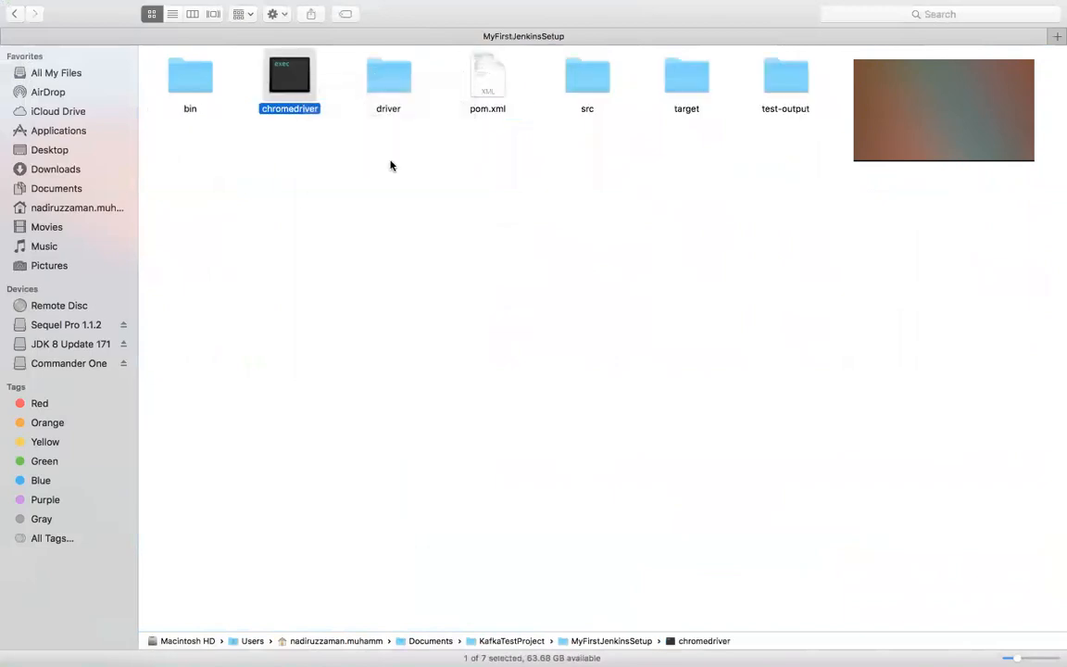
Trash the pasted chromedriver file in the driver folder and move the chromedriver executable from MyFirstJenkinsSetup into driver instead
{"action": "double_click", "coordinate": [381, 83]}
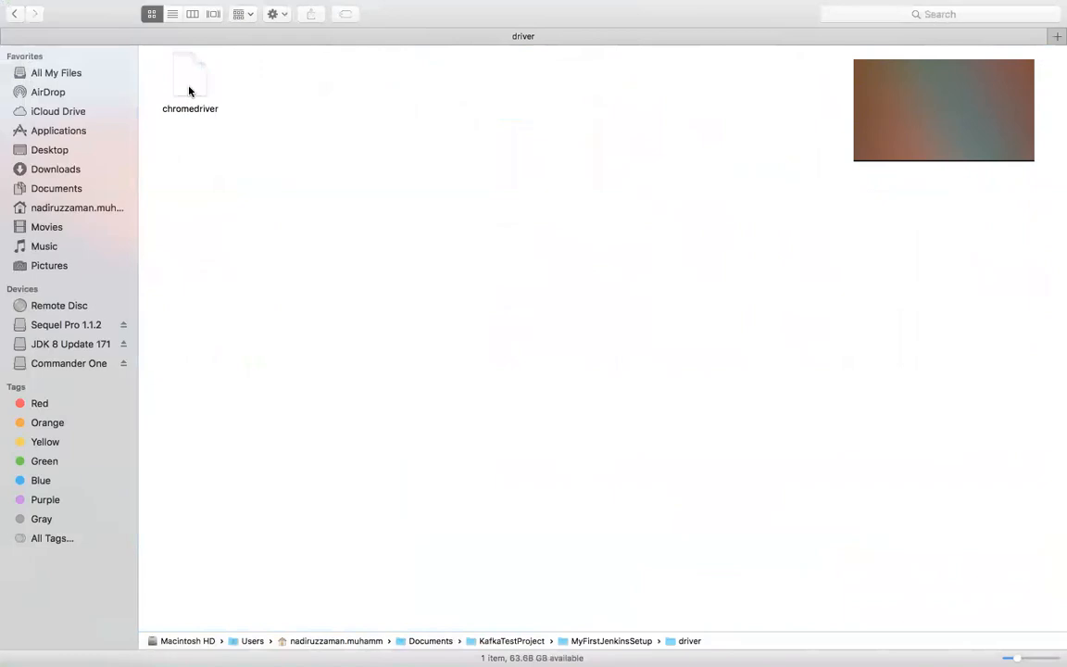
{"action": "right_click", "coordinate": [187, 86]}
{"action": "left_click", "coordinate": [203, 131]}
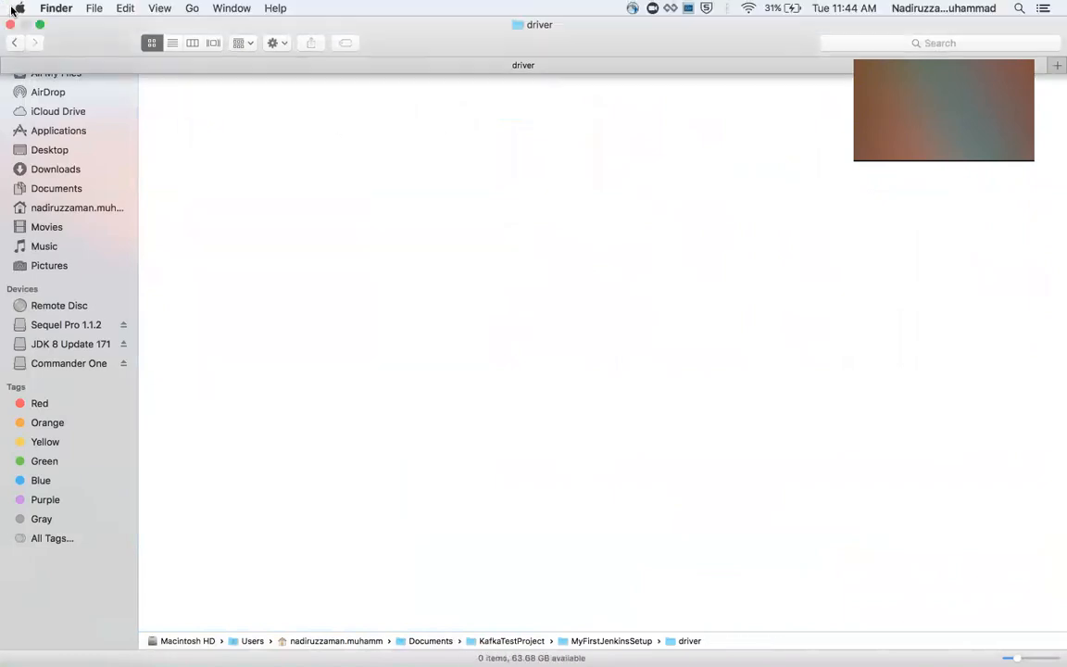
{"action": "left_click", "coordinate": [14, 39]}
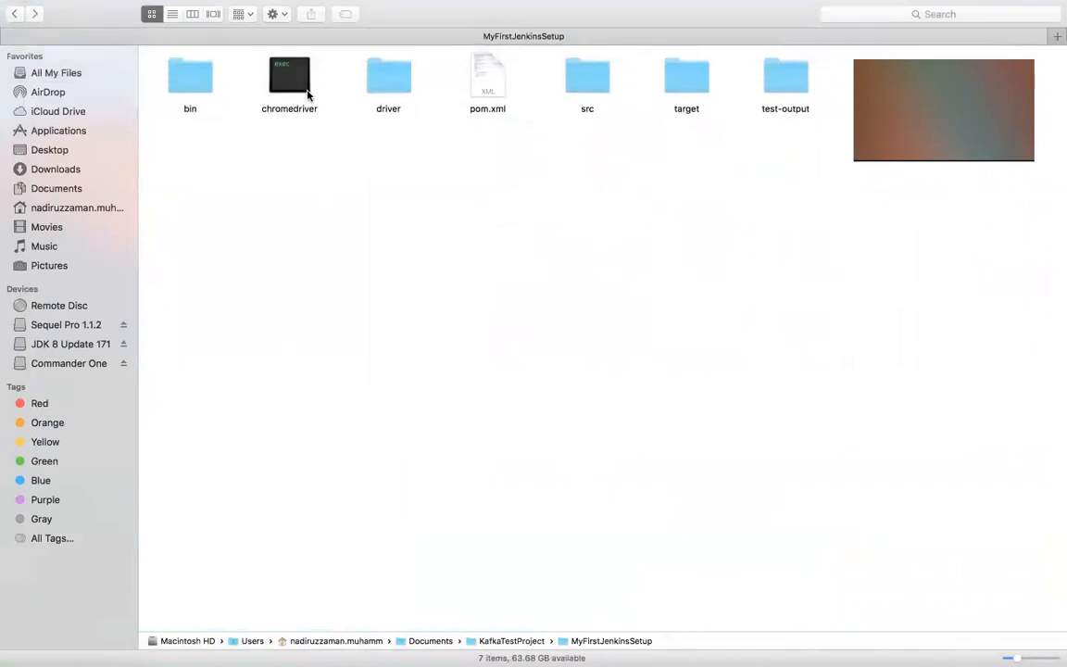
{"action": "left_click_drag", "start_coordinate": [300, 88], "coordinate": [397, 96]}
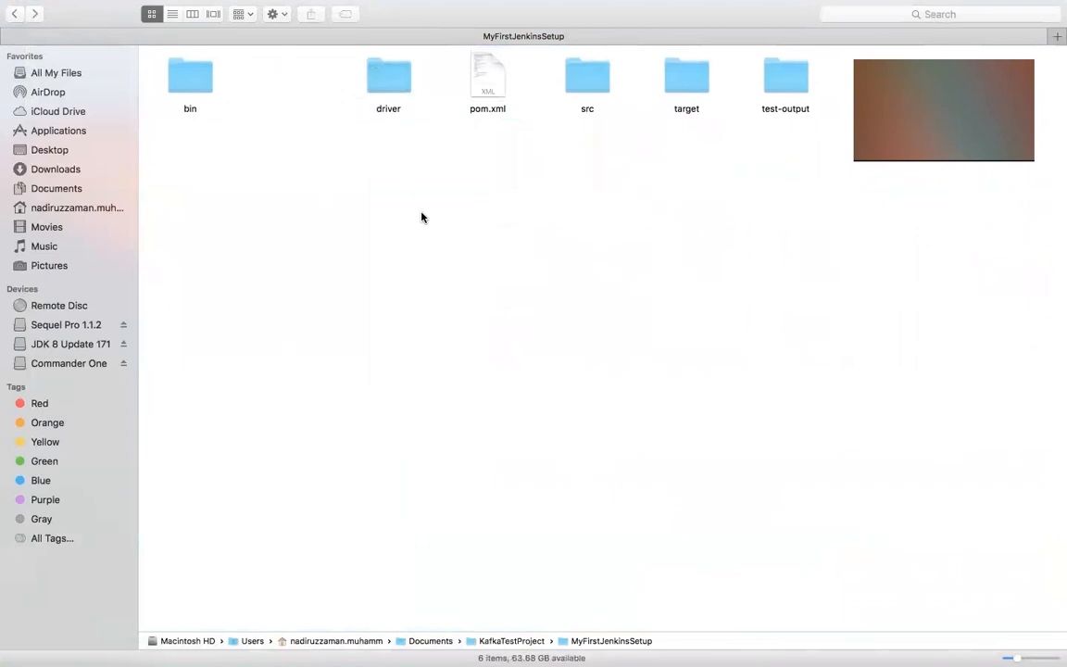
{"action": "key", "text": "ctrl+Right"}
{"action": "key", "text": "ctrl+Right"}
{"action": "key", "text": "ctrl+Right"}
{"action": "key", "text": "ctrl+Right"}
{"action": "key", "text": "ctrl+Left"}
{"action": "key", "text": "ctrl+Left"}
Back in Eclipse, update the MyFirstJenkinsSetup Maven project with the default options and expand its driver folder
{"action": "key", "text": "ctrl+Left"}
{"action": "key", "text": "ctrl+Left"}
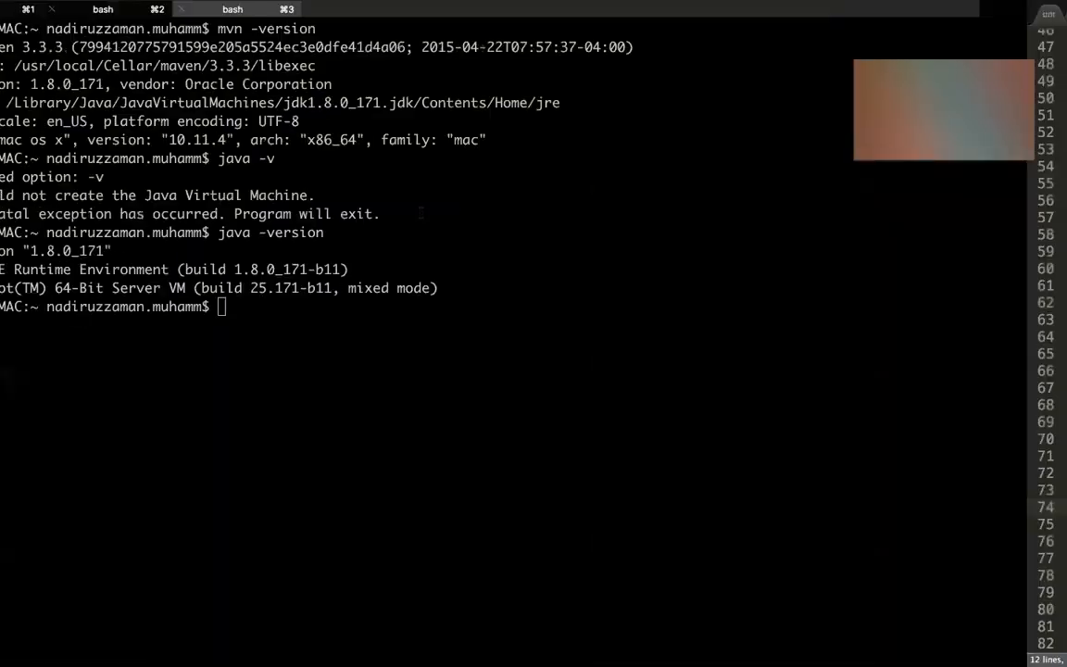
{"action": "key", "text": "ctrl+Left"}
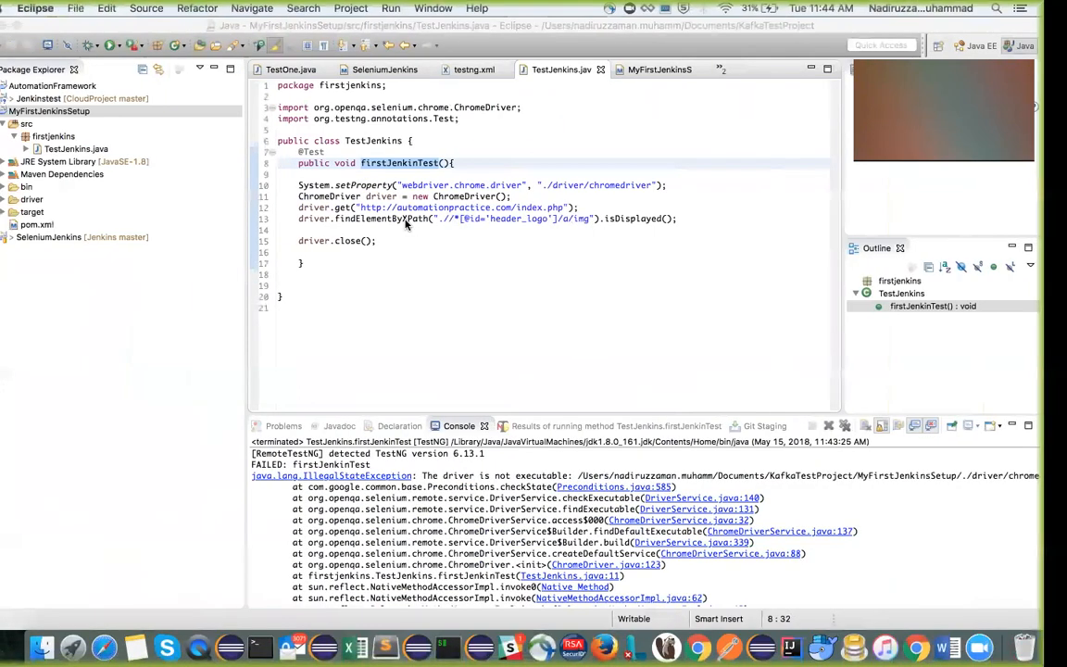
{"action": "right_click", "coordinate": [67, 108]}
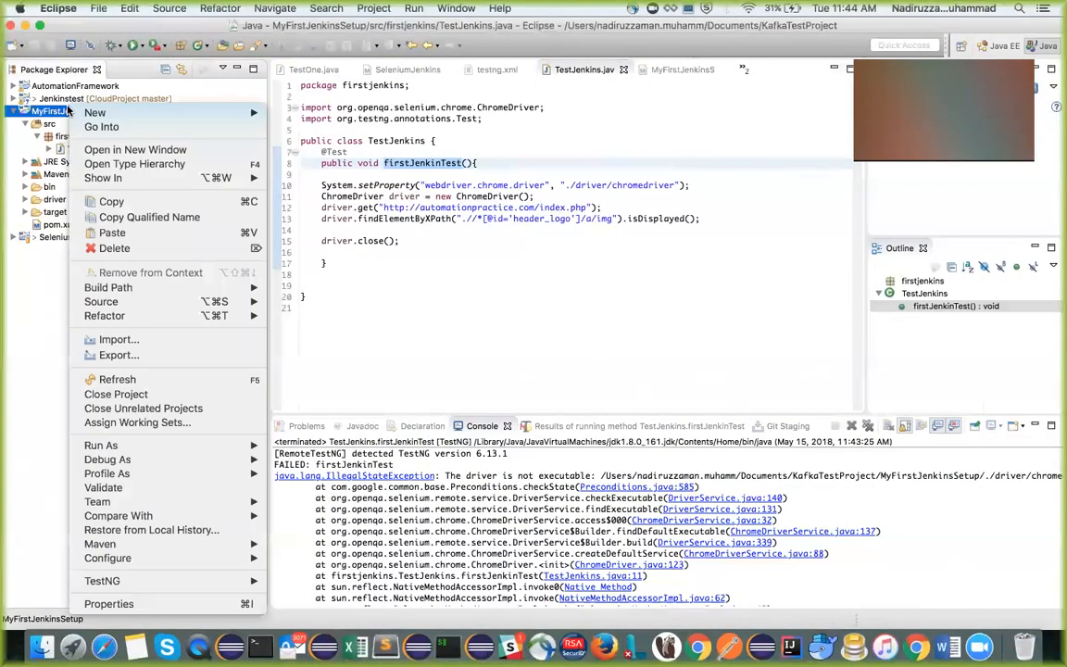
{"action": "mouse_move", "coordinate": [160, 481]}
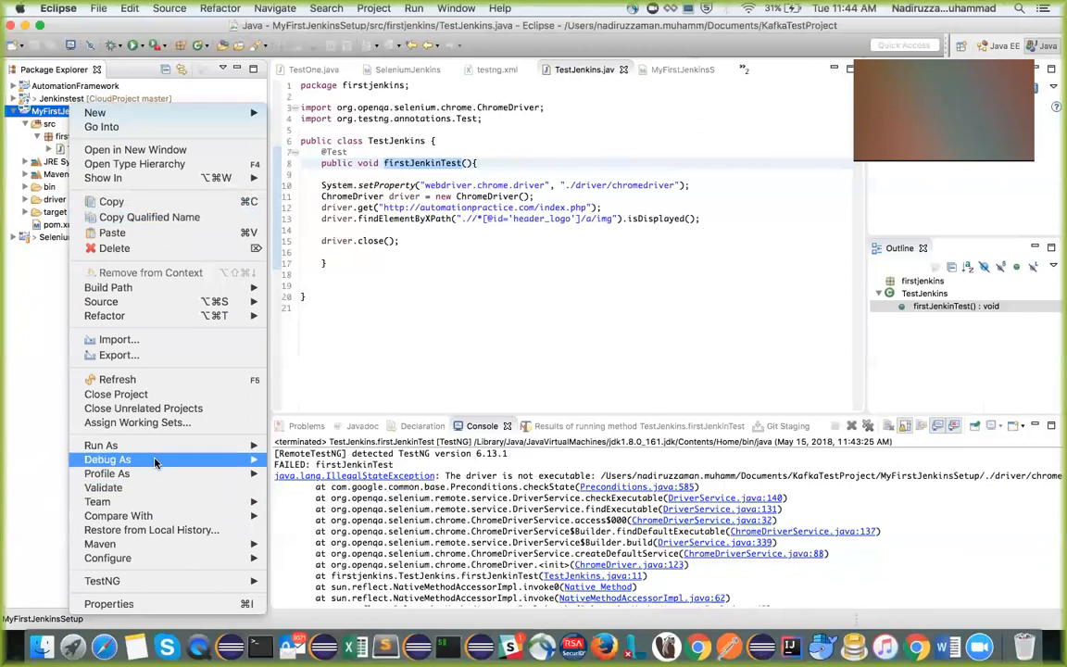
{"action": "mouse_move", "coordinate": [148, 546]}
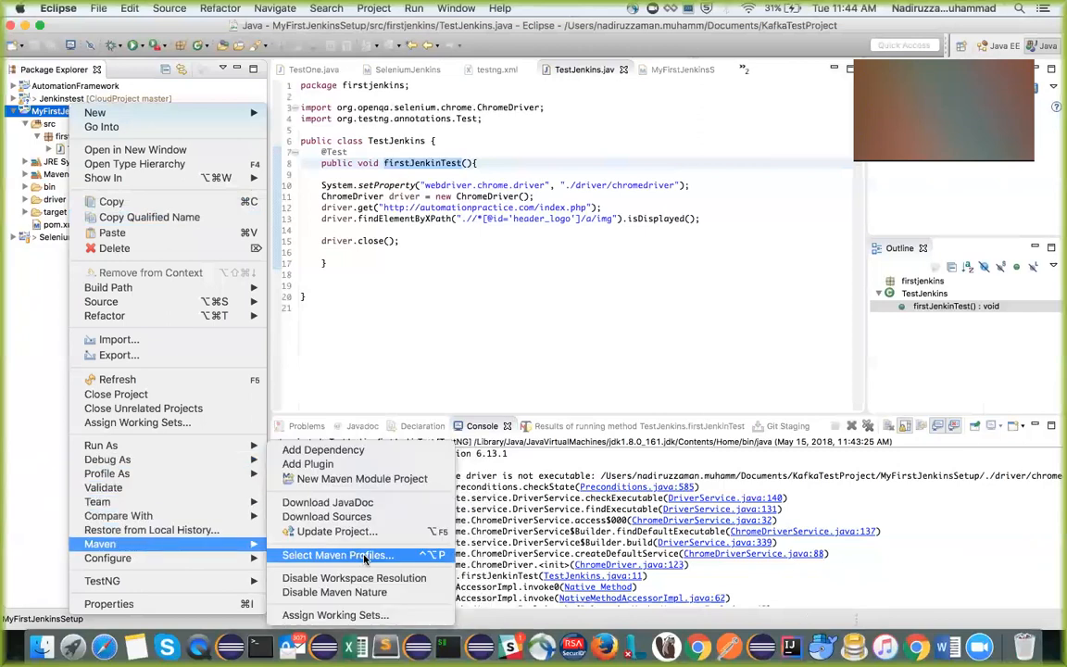
{"action": "left_click", "coordinate": [333, 531]}
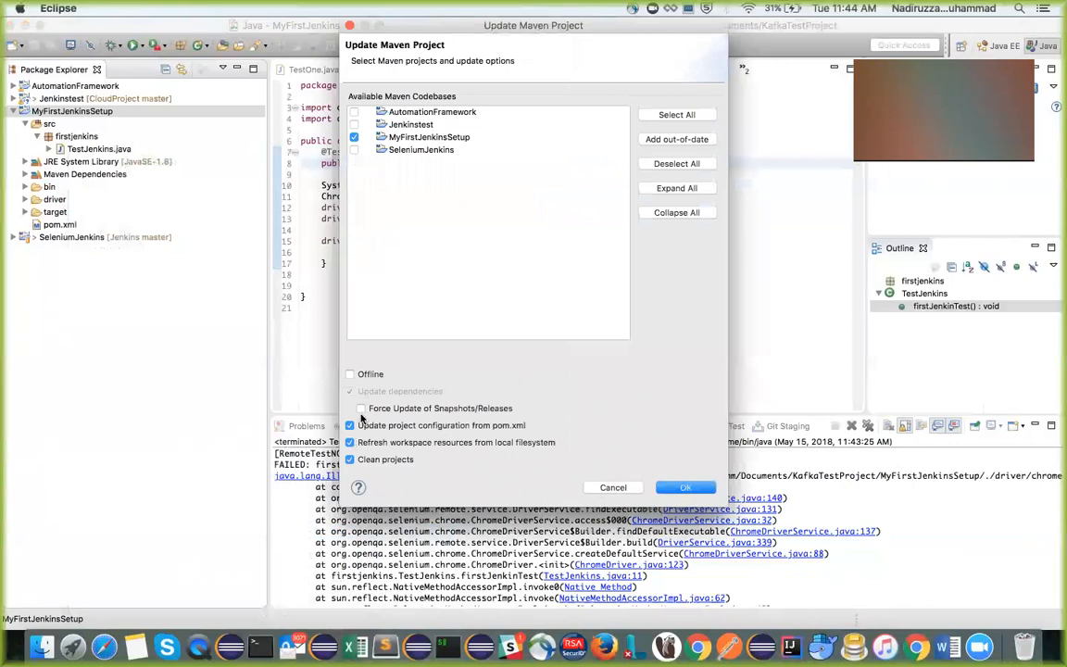
{"action": "left_click", "coordinate": [678, 489]}
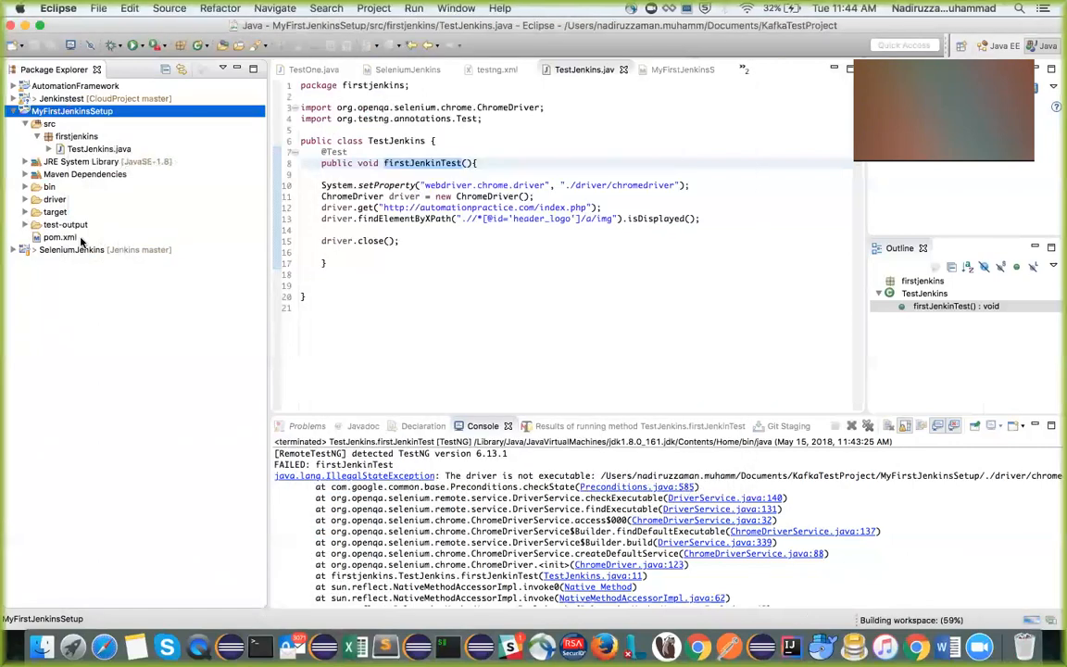
{"action": "left_click", "coordinate": [25, 199]}
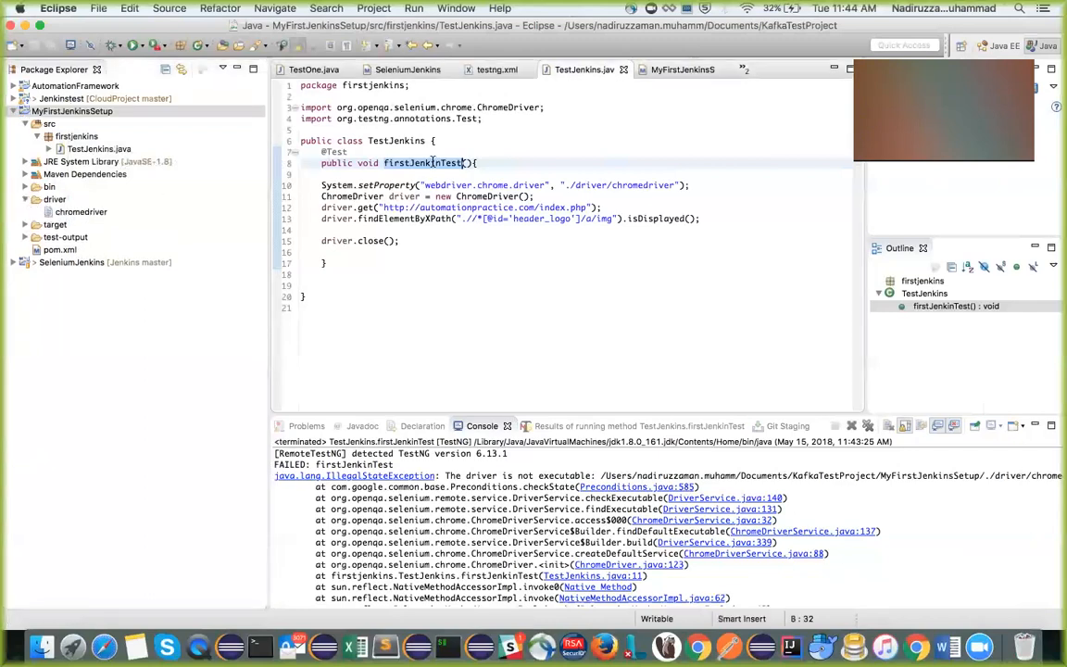
Rerun firstJenkinTest as a TestNG test with the replaced chromedriver
{"action": "right_click", "coordinate": [434, 163]}
{"action": "mouse_move", "coordinate": [559, 486]}
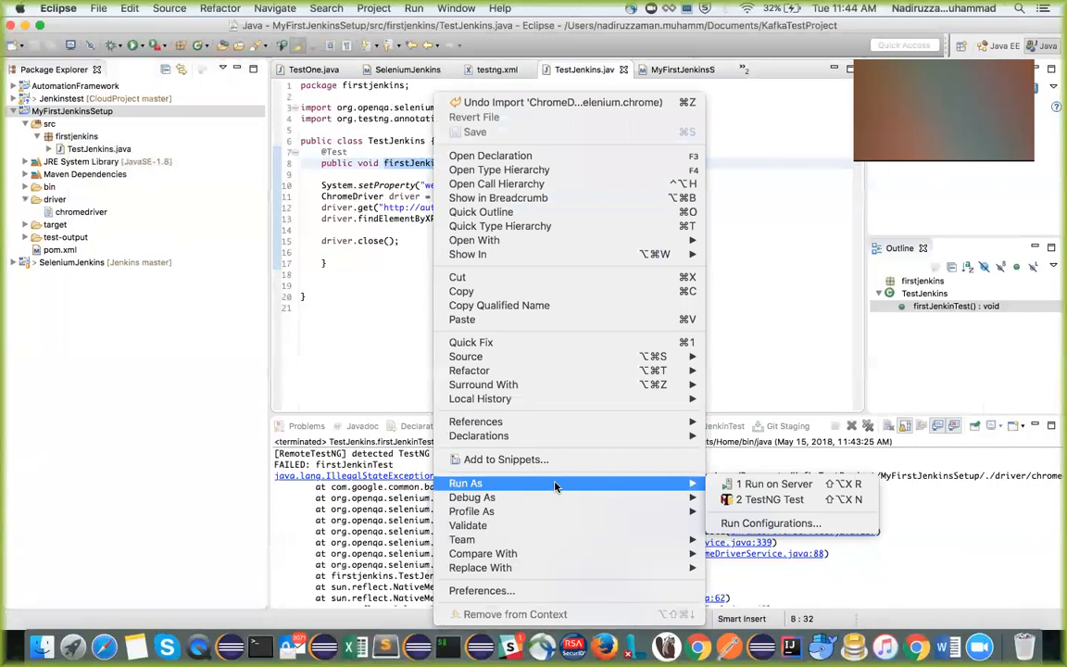
{"action": "left_click", "coordinate": [778, 499]}
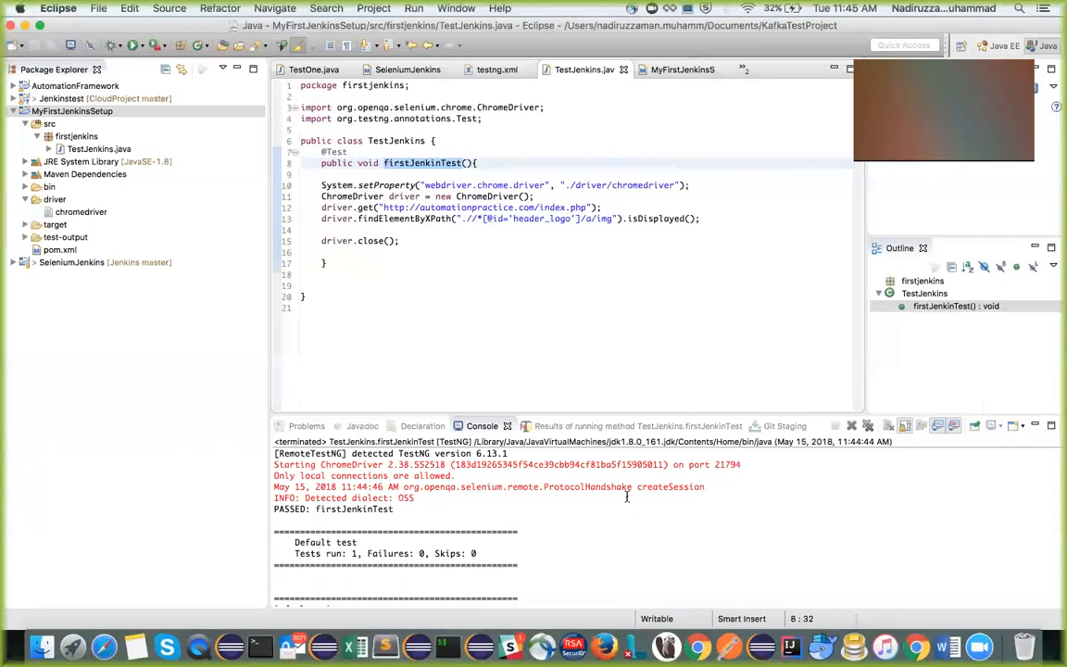
{"action": "key", "text": "ctrl+Right"}
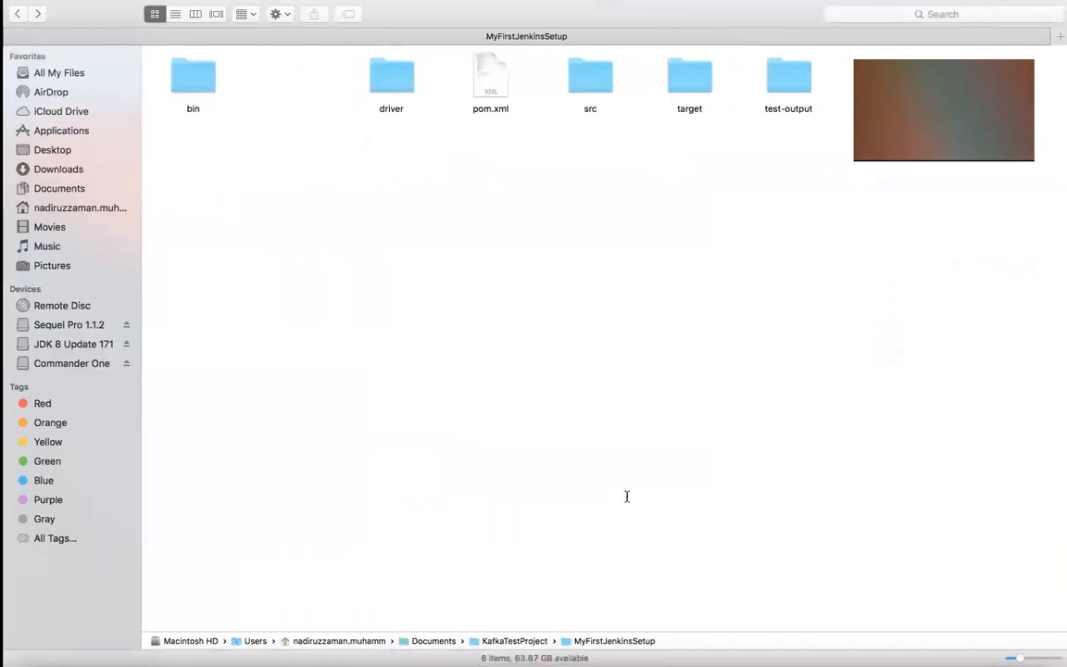
Switch to Chrome, open FutureItVision's JenkinsSetupWithSelenium repository on GitHub and show its HTTPS clone address
{"action": "key", "text": "ctrl+Right"}
{"action": "key", "text": "ctrl+Left"}
{"action": "key", "text": "ctrl+Left"}
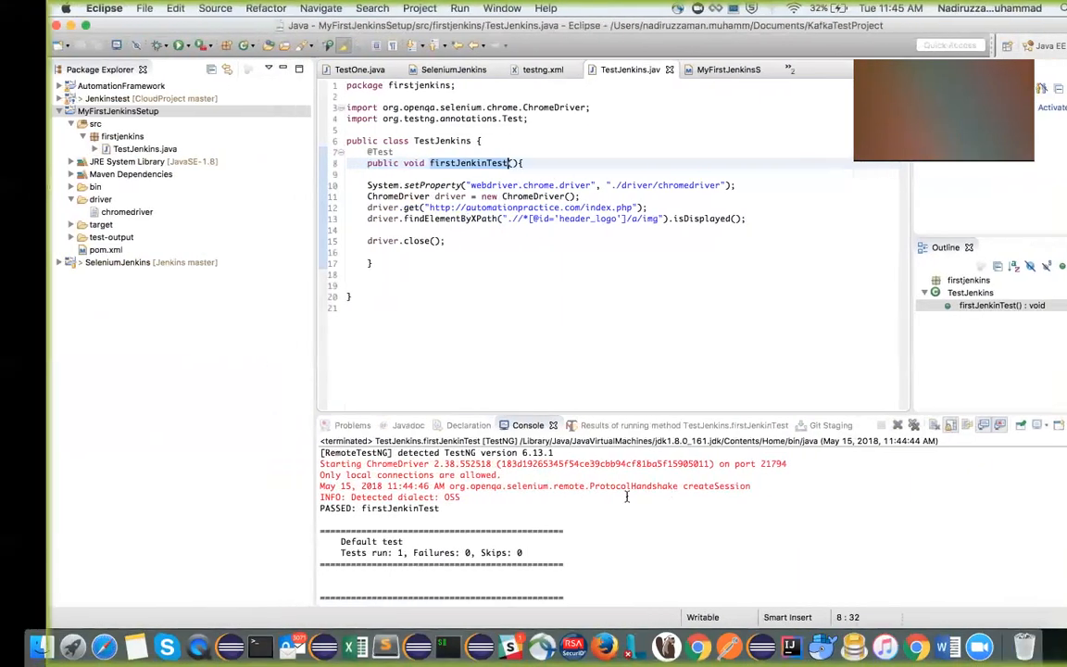
{"action": "left_click", "coordinate": [708, 648]}
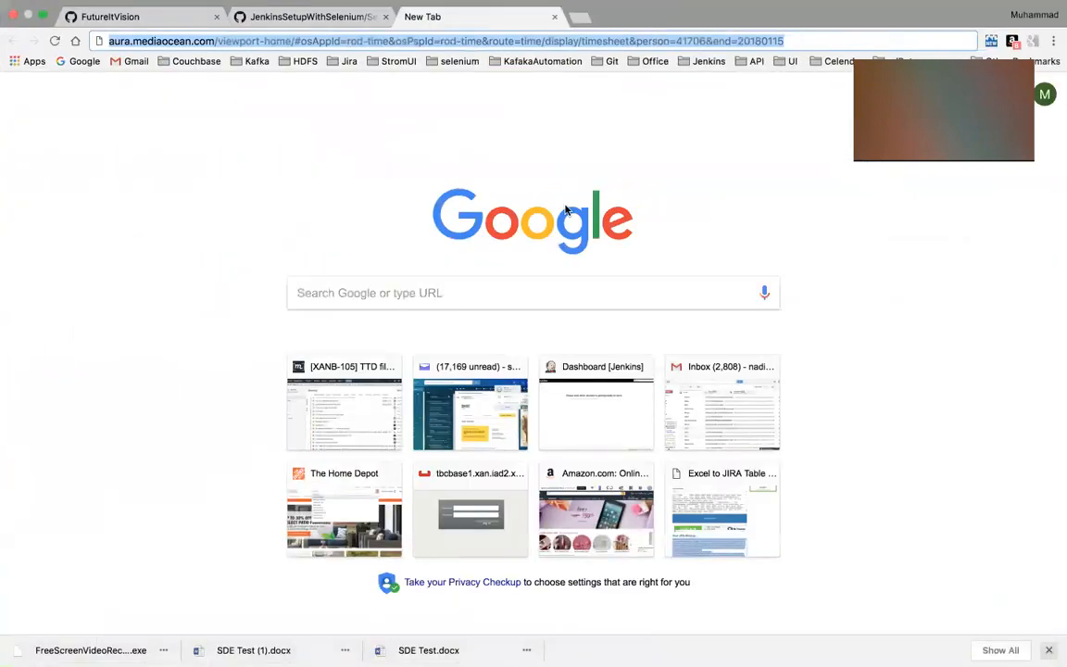
{"action": "left_click", "coordinate": [320, 17]}
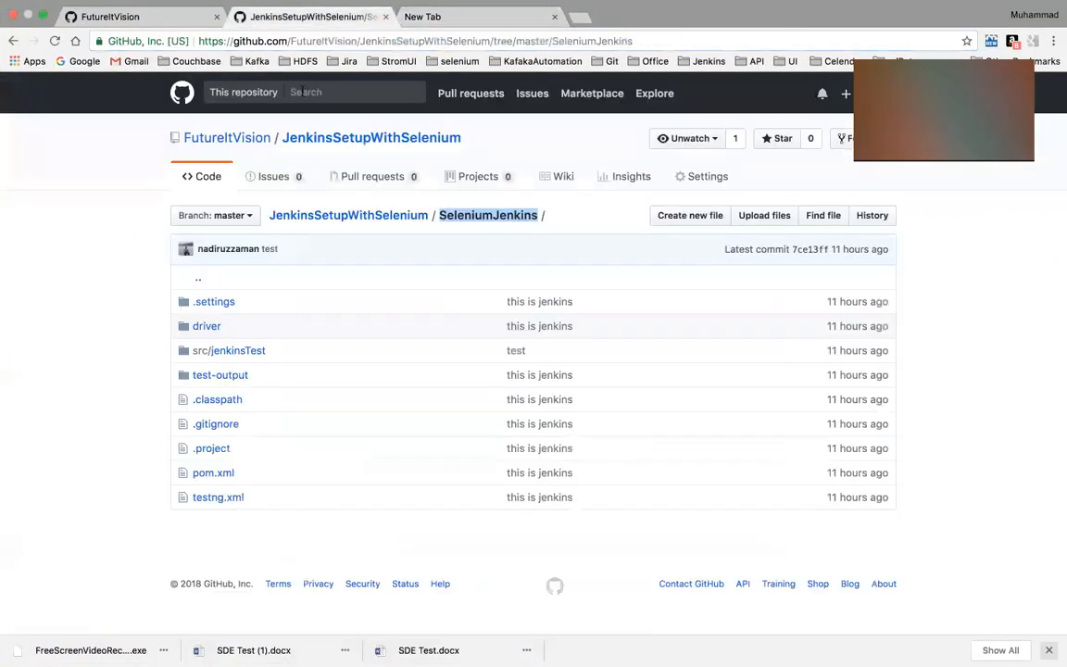
{"action": "left_click", "coordinate": [248, 141]}
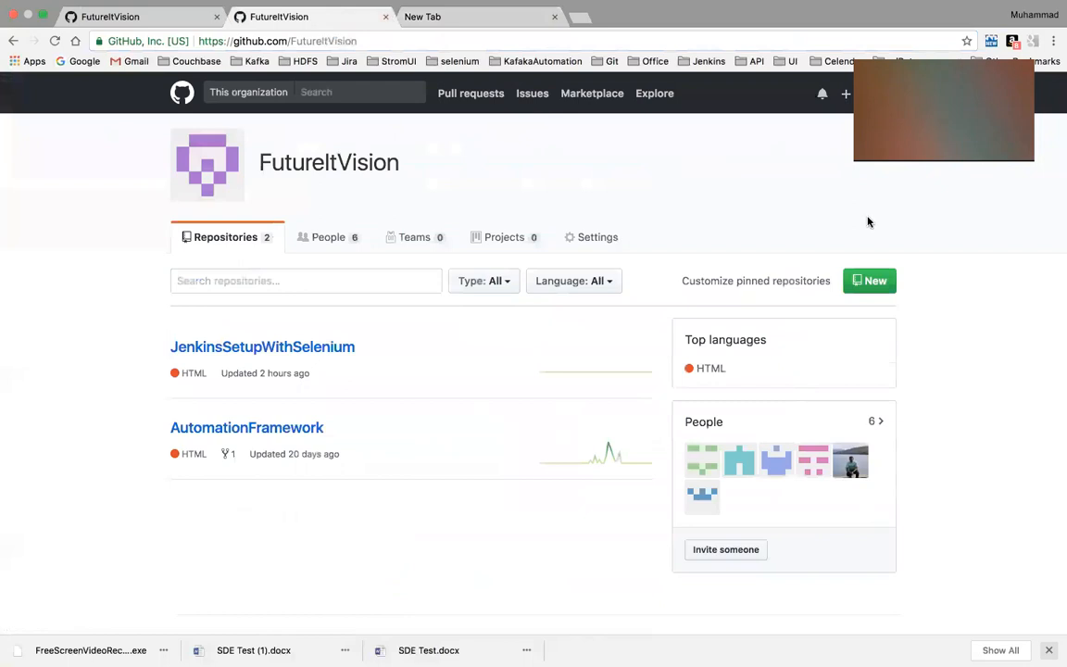
{"action": "left_click", "coordinate": [281, 351]}
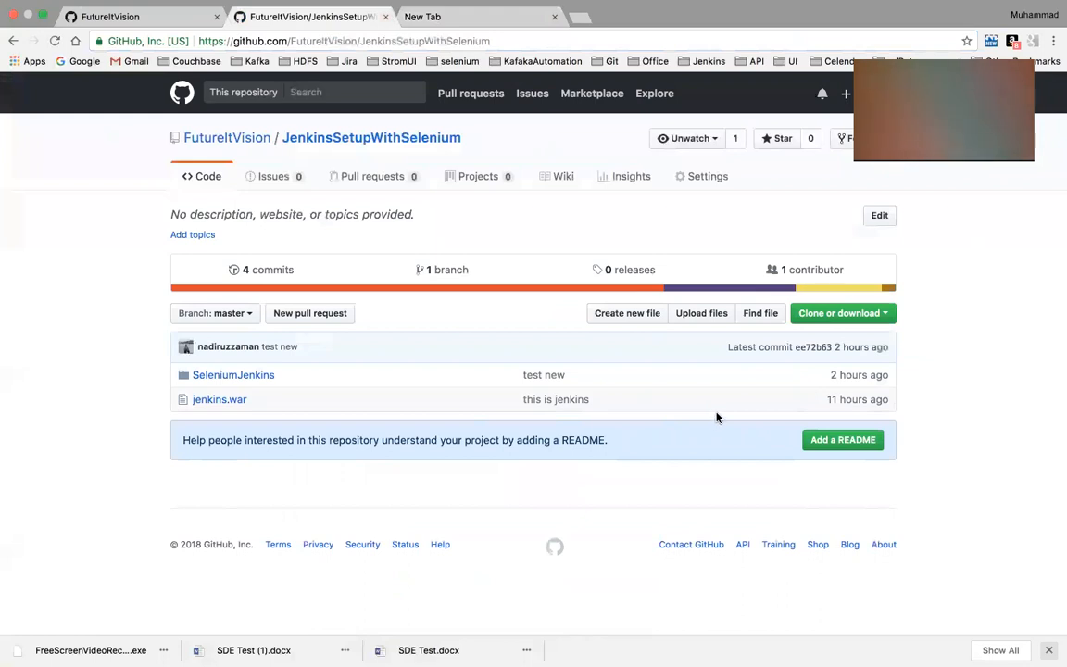
{"action": "left_click", "coordinate": [836, 313]}
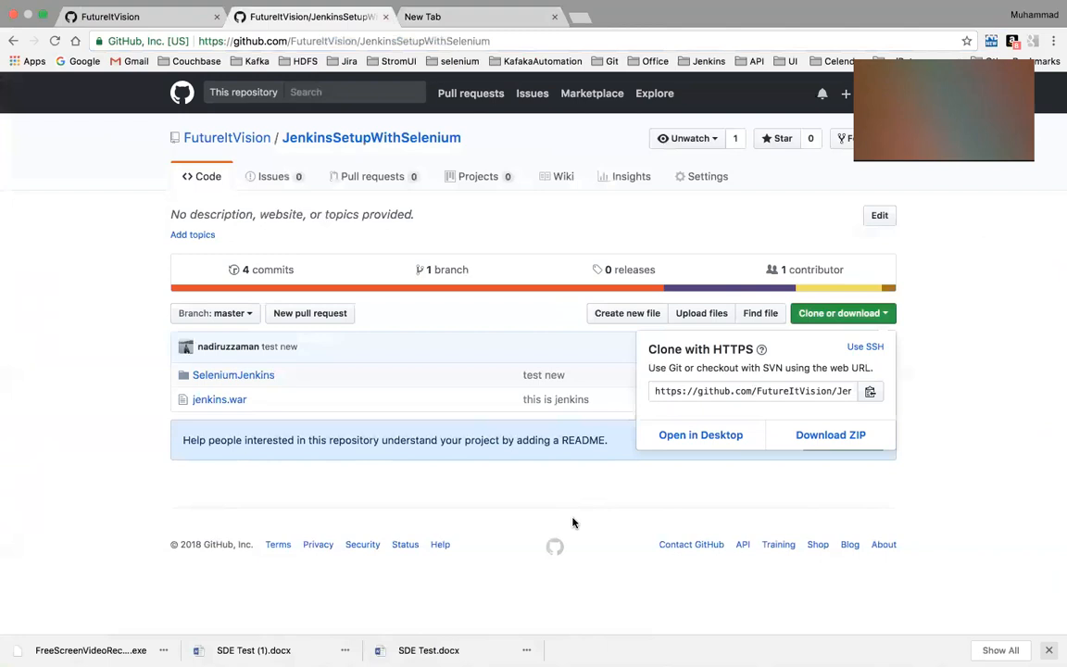
In iTerm, stop the running Jenkins server, clear the terminal and restart Jenkins with java -jar jenkins.war --httpPort=8000
{"action": "key", "text": "ctrl+Left"}
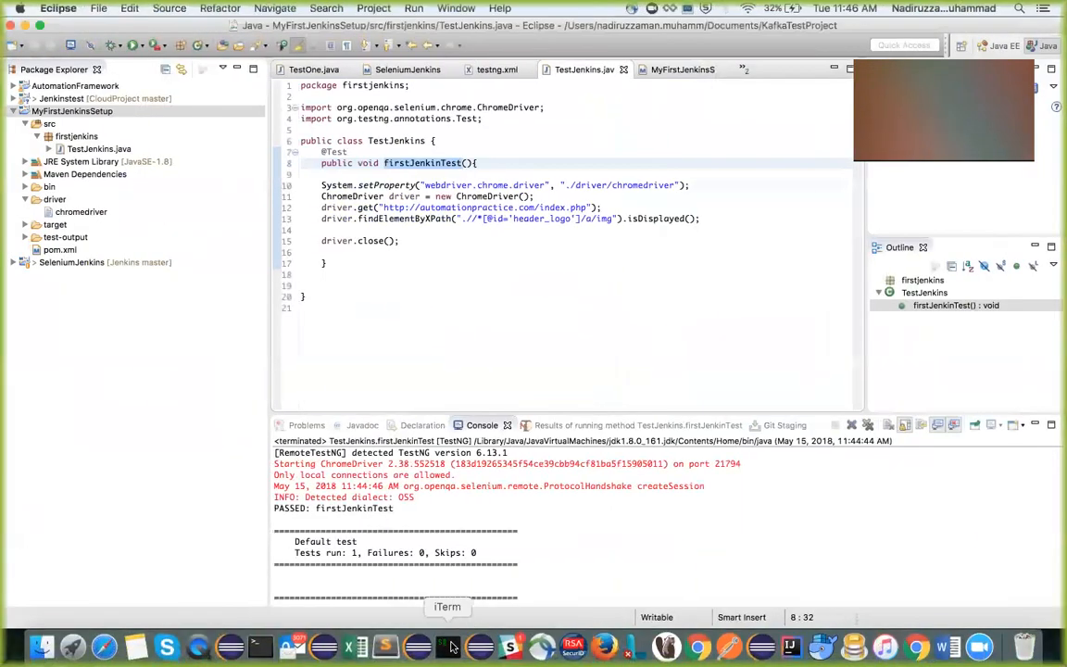
{"action": "left_click", "coordinate": [448, 647]}
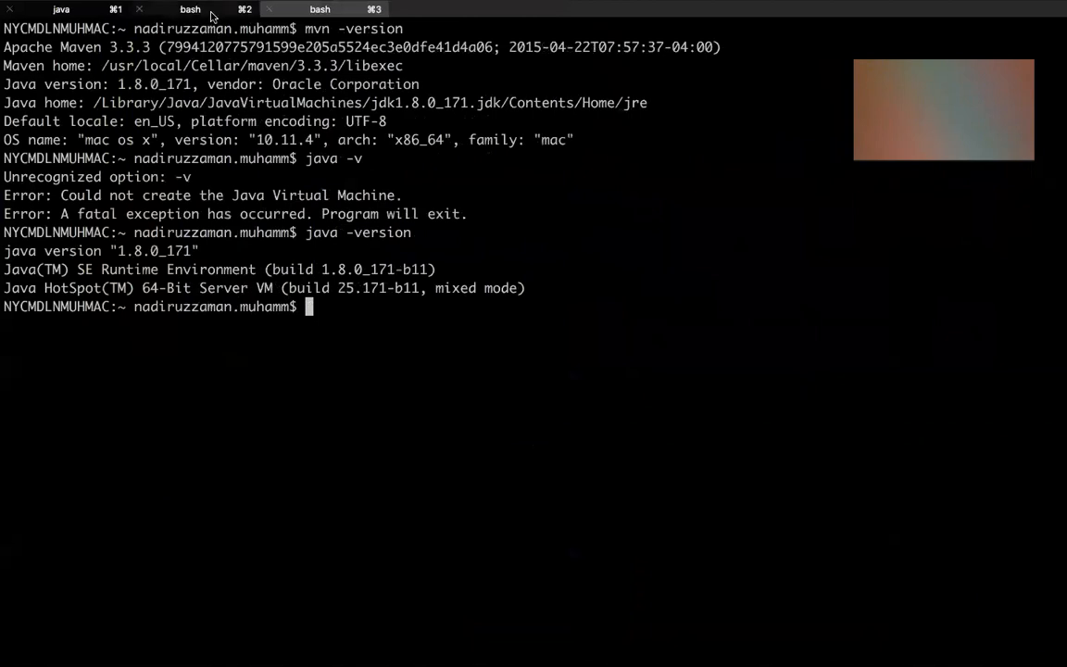
{"action": "left_click", "coordinate": [190, 9]}
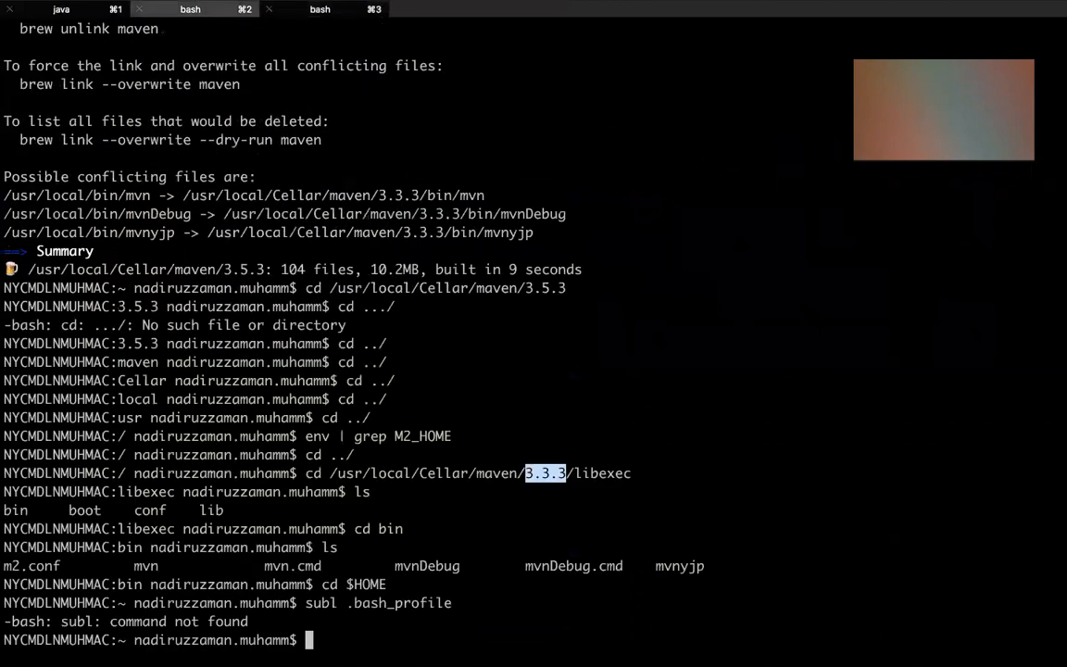
{"action": "left_click", "coordinate": [70, 9]}
{"action": "key", "text": "ctrl+c"}
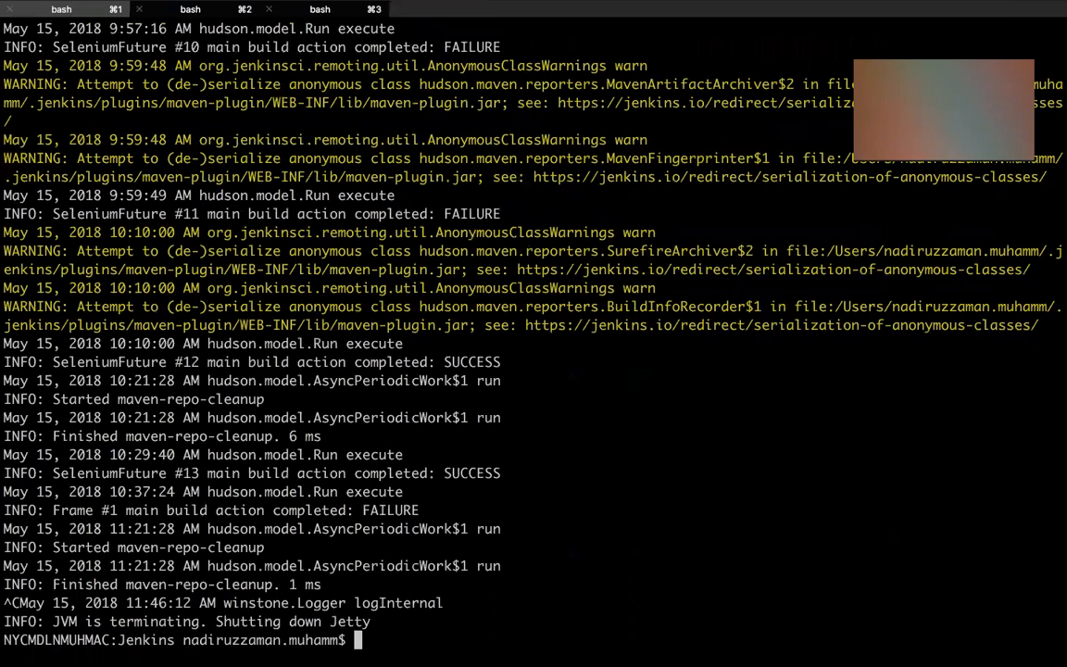
{"action": "key", "text": "ctrl+l"}
{"action": "key", "text": "Up"}
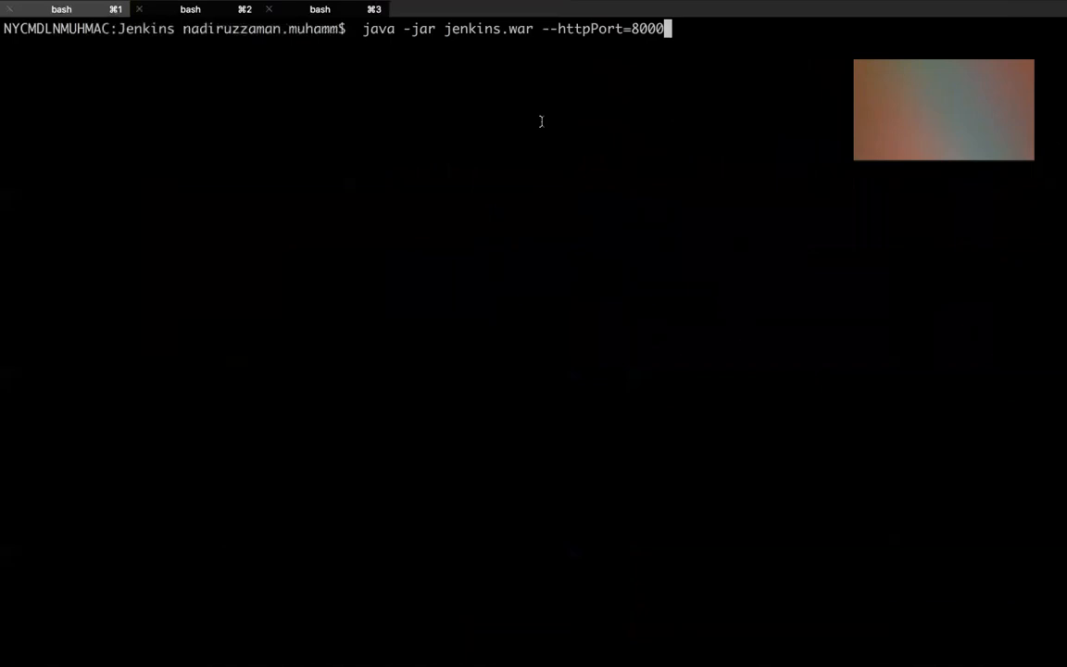
{"action": "key", "text": "Return"}
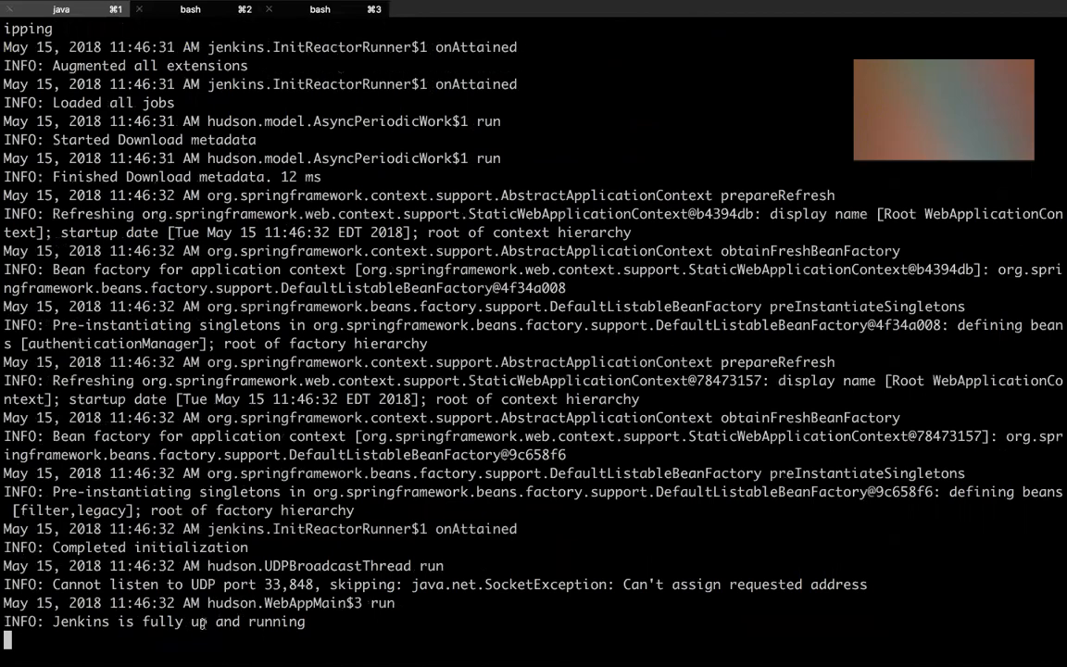
Back in Chrome, open localhost:8000 in the empty tab and log in to Jenkins with the prefilled credentials
{"action": "key", "text": "ctrl+Right"}
{"action": "key", "text": "ctrl+Left"}
{"action": "key", "text": "ctrl+Right"}
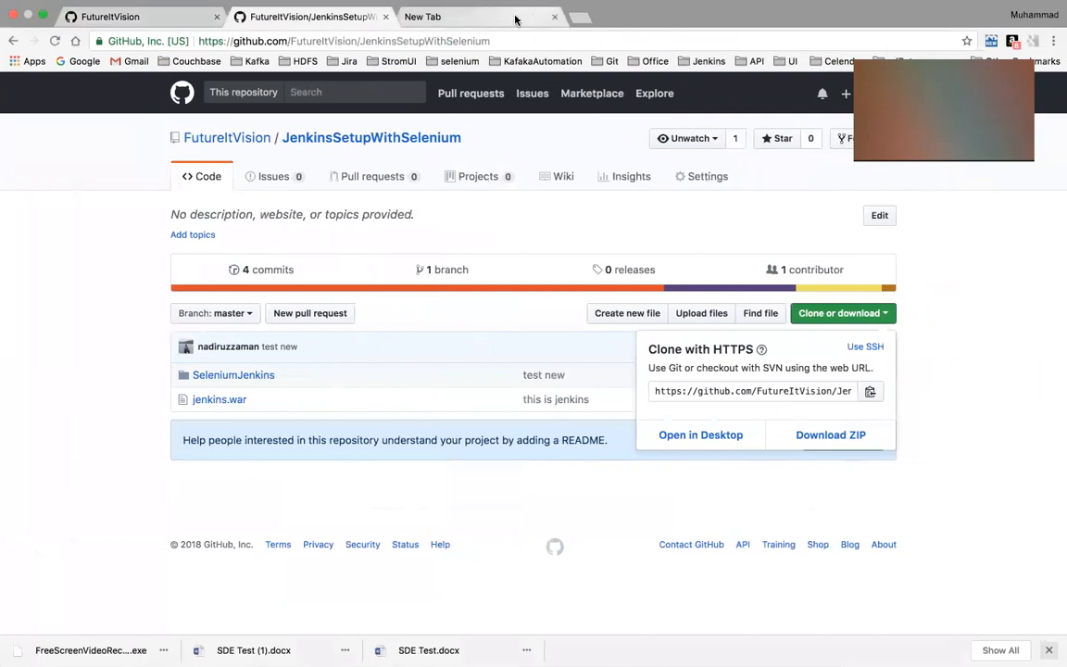
{"action": "left_click", "coordinate": [515, 20]}
{"action": "type", "text": "localhost:8000"}
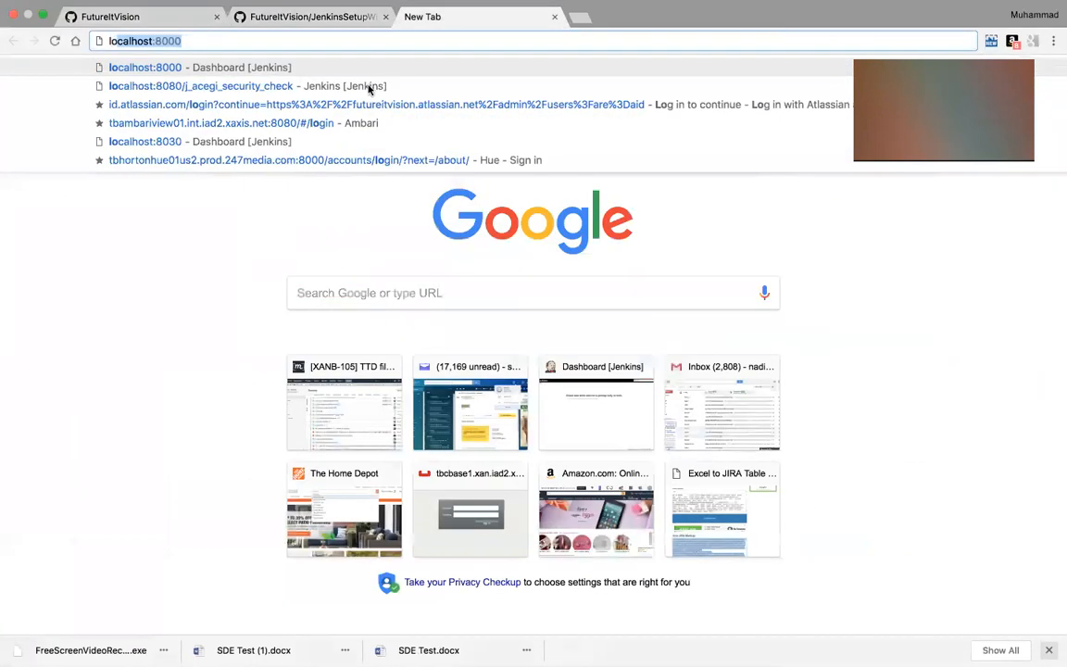
{"action": "left_click", "coordinate": [165, 66]}
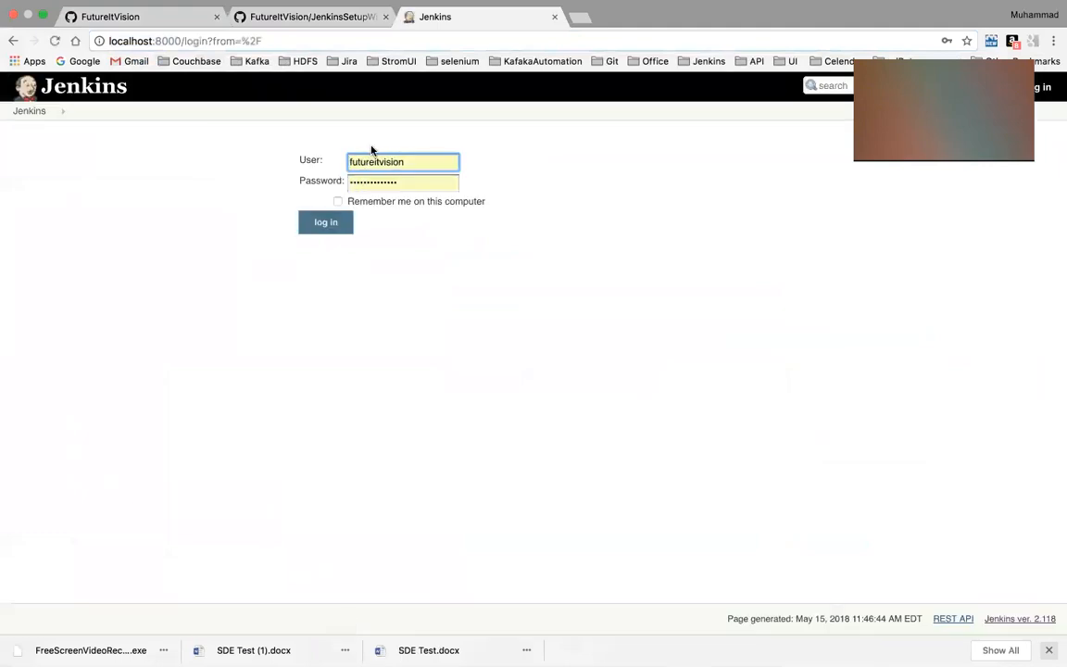
{"action": "left_click", "coordinate": [334, 222]}
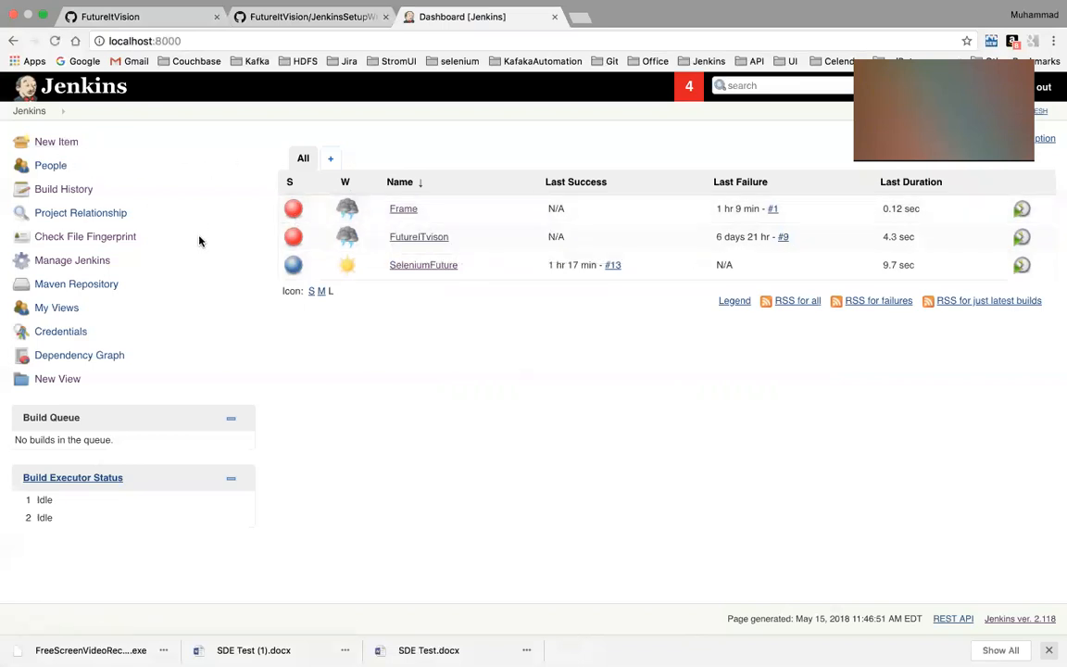
Open the Global Tool Configuration page from the Jenkins management settings
{"action": "left_click", "coordinate": [100, 263]}
{"action": "scroll", "coordinate": [476, 512], "scroll_direction": "down", "scroll_amount": 3}
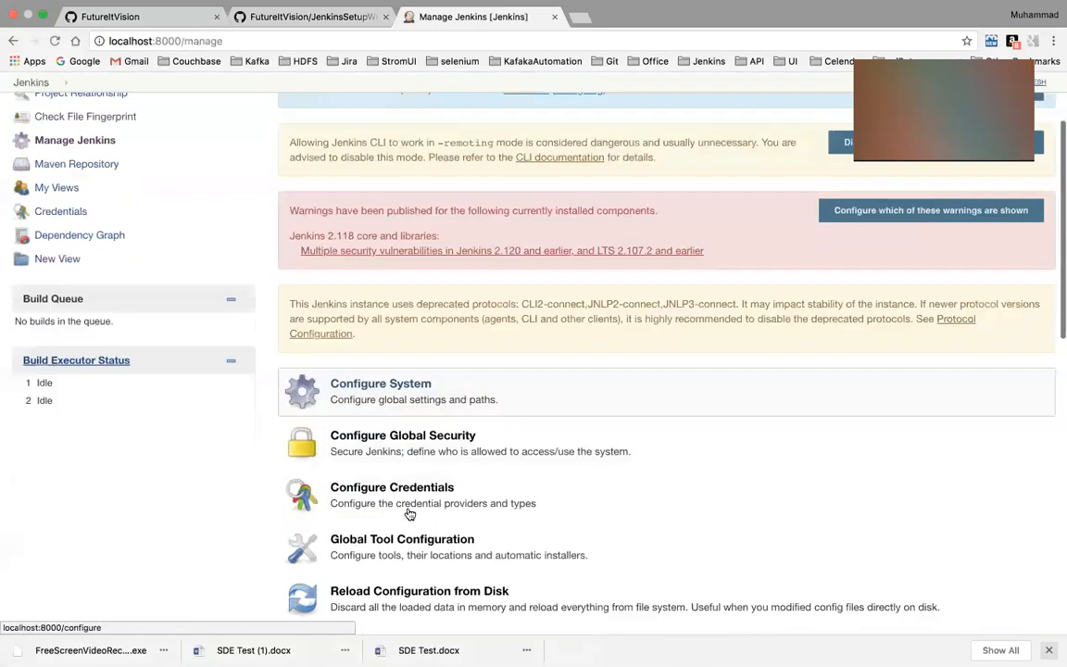
{"action": "scroll", "coordinate": [487, 420], "scroll_direction": "down", "scroll_amount": 2}
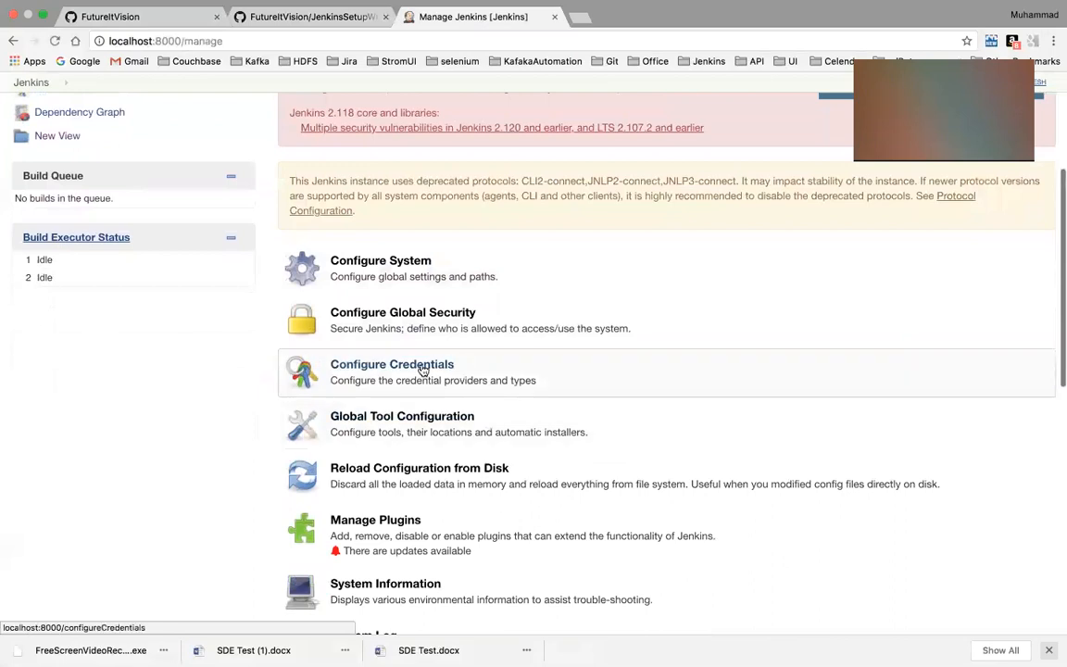
{"action": "left_click", "coordinate": [419, 425]}
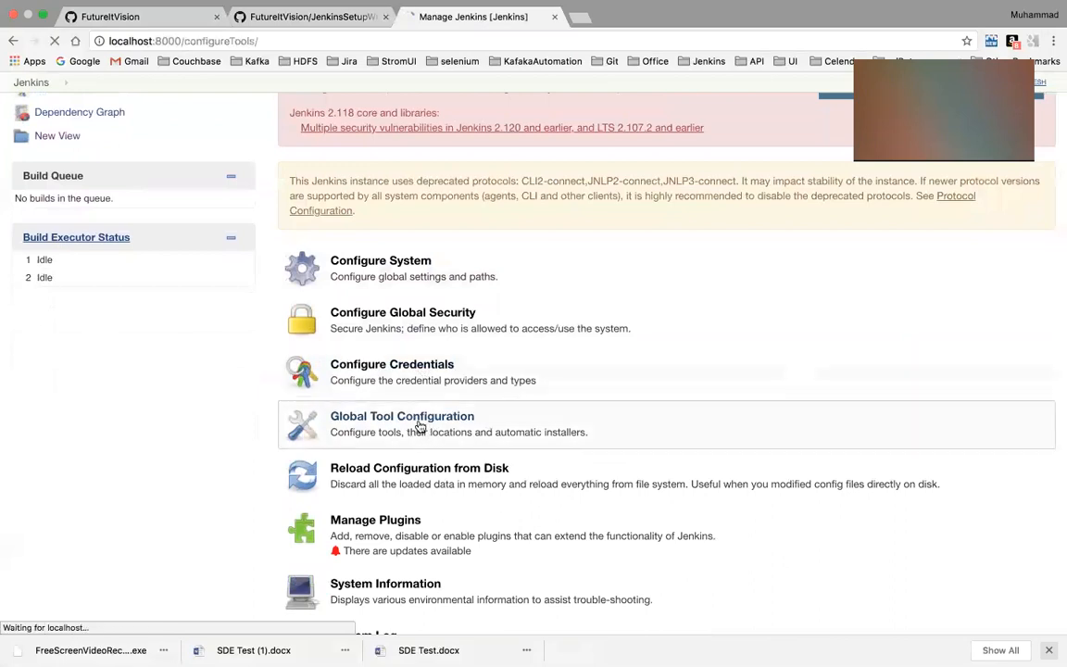
Expand the JDK installations and examine the manual JAVA_HOME option and the JDK versions offered for automatic installation
{"action": "scroll", "coordinate": [419, 425], "scroll_direction": "down", "scroll_amount": 1}
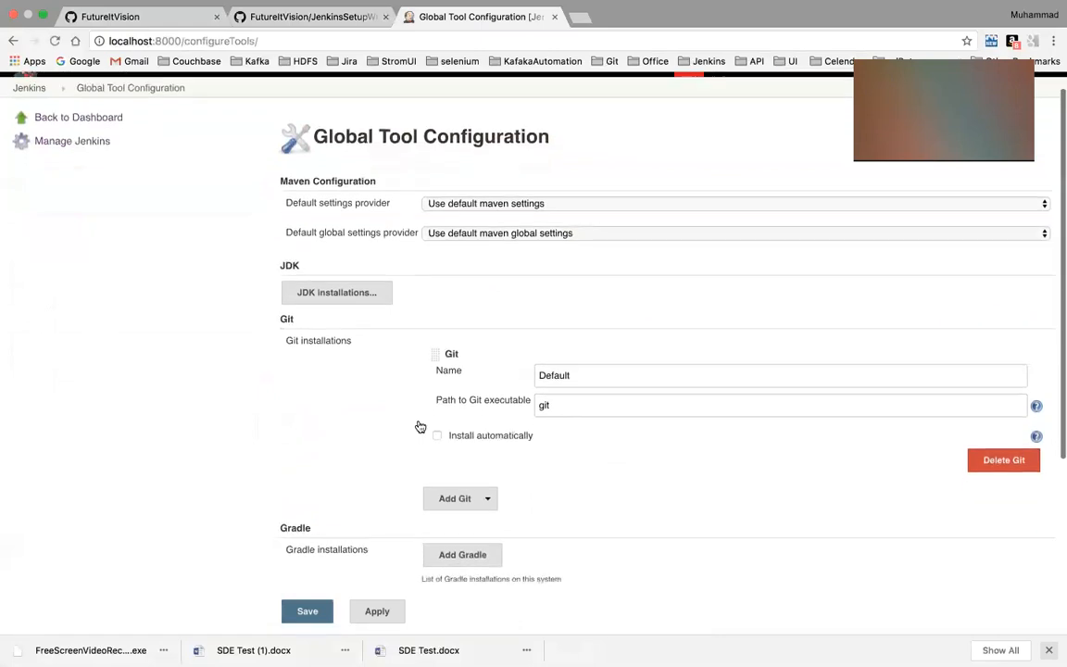
{"action": "left_click", "coordinate": [331, 281]}
{"action": "scroll", "coordinate": [372, 357], "scroll_direction": "down", "scroll_amount": 1}
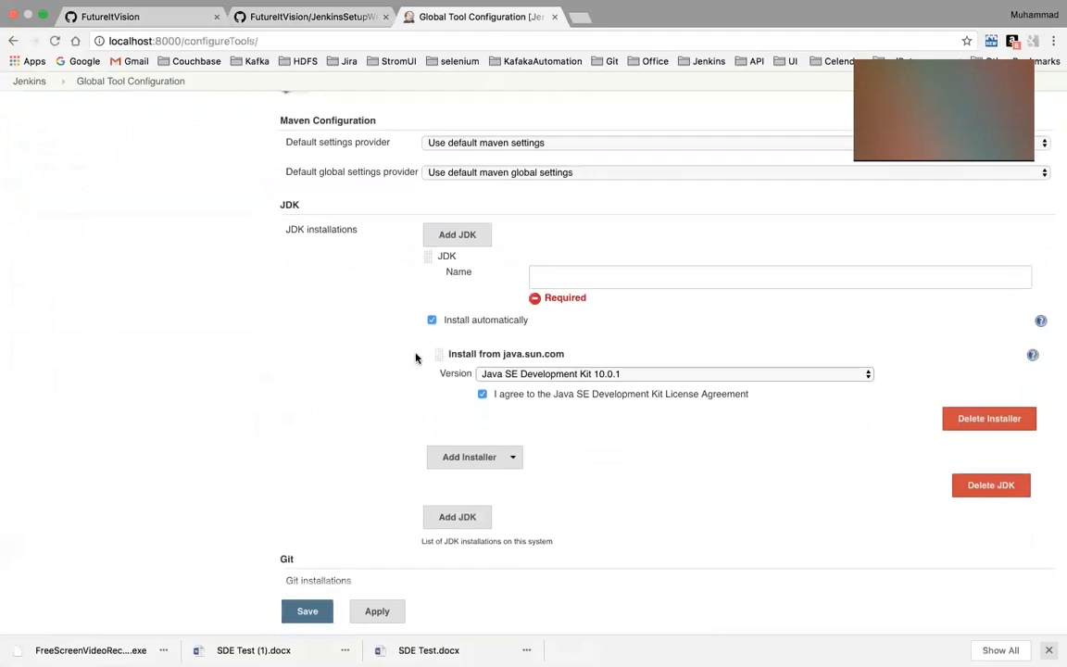
{"action": "left_click", "coordinate": [433, 321]}
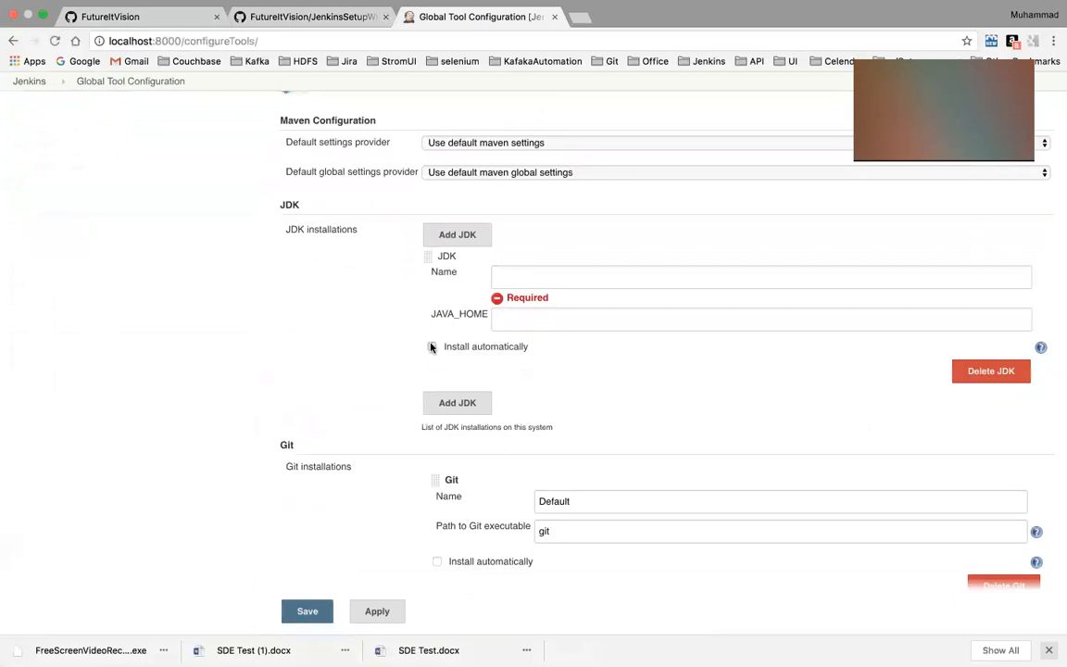
{"action": "left_click", "coordinate": [433, 348]}
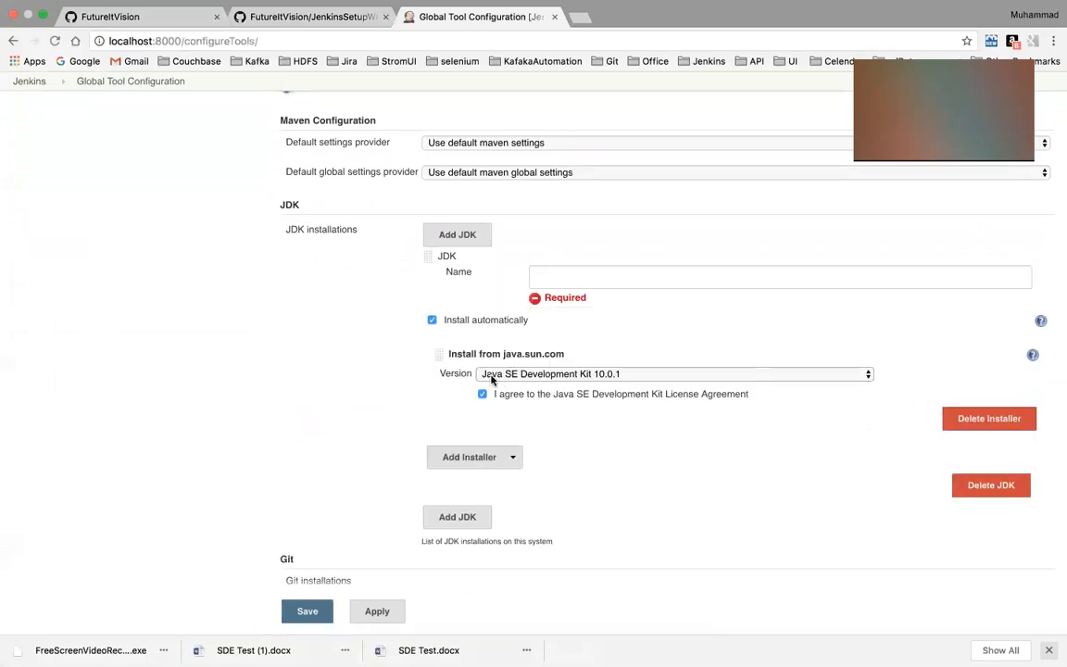
{"action": "left_click", "coordinate": [519, 375]}
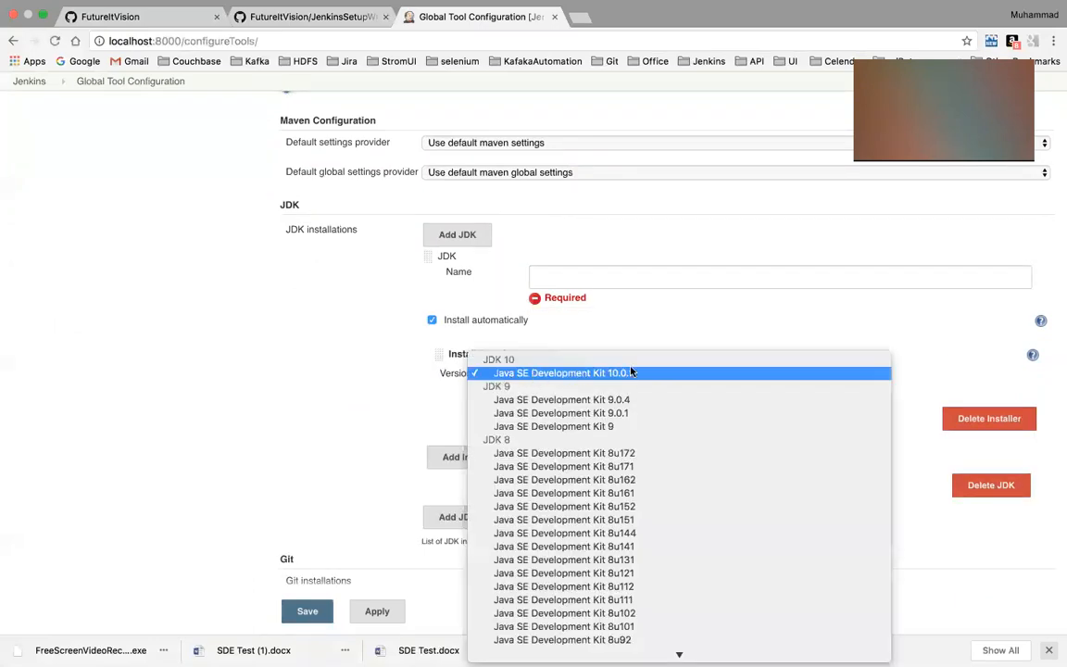
{"action": "left_click", "coordinate": [320, 387]}
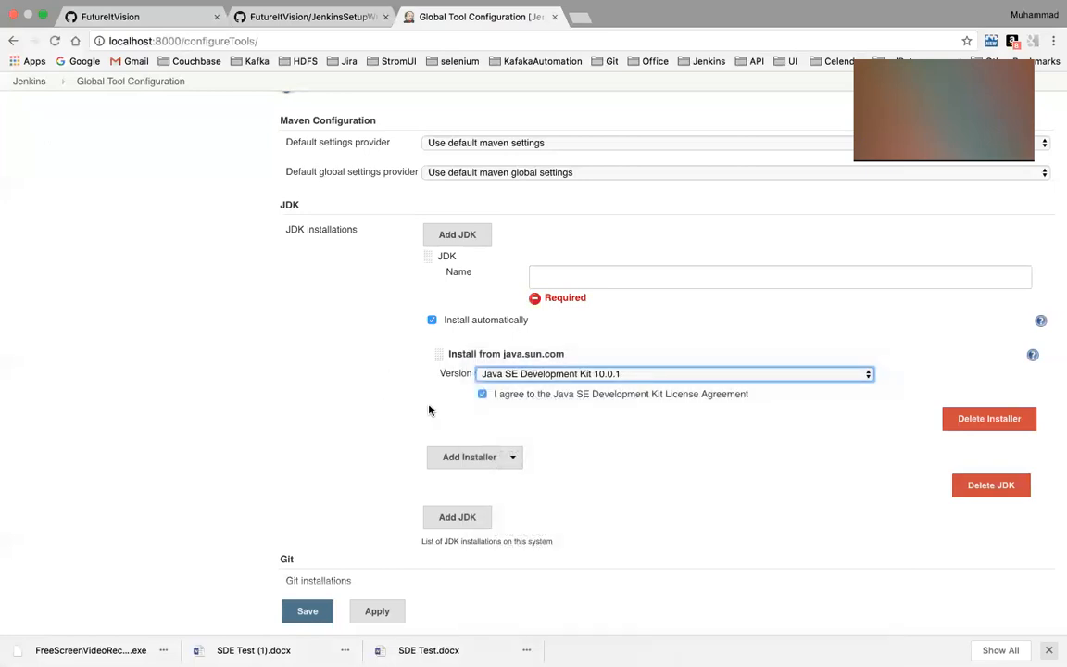
Examine the Maven installation's automatic installer settings and its list of available Apache versions
{"action": "scroll", "coordinate": [429, 409], "scroll_direction": "down", "scroll_amount": 5}
{"action": "scroll", "coordinate": [428, 409], "scroll_direction": "down", "scroll_amount": 6}
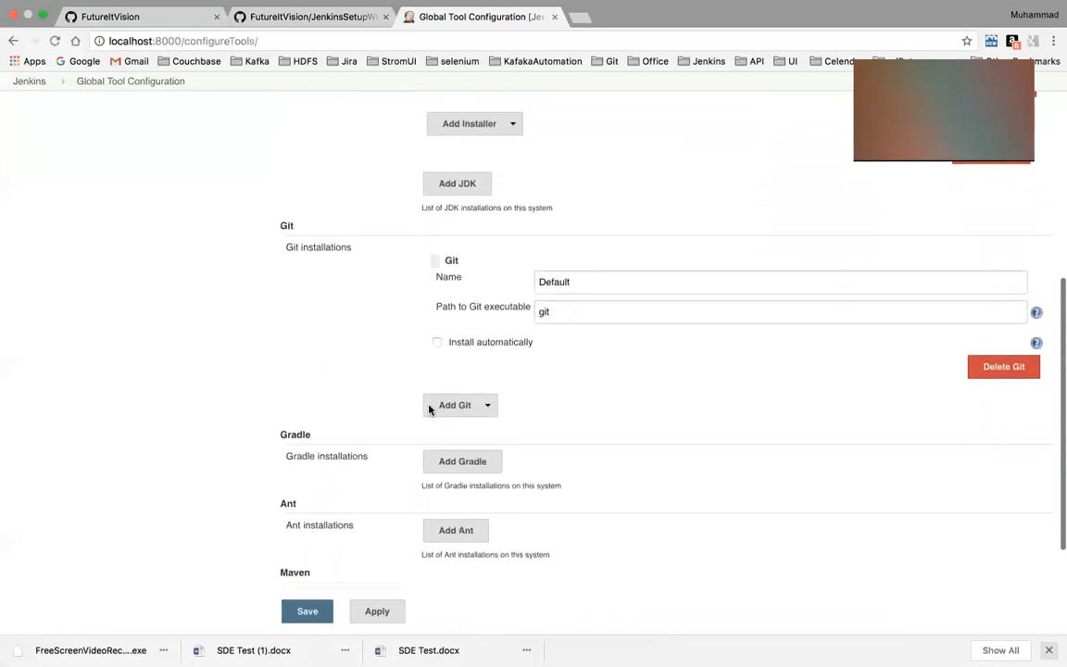
{"action": "left_click", "coordinate": [382, 427]}
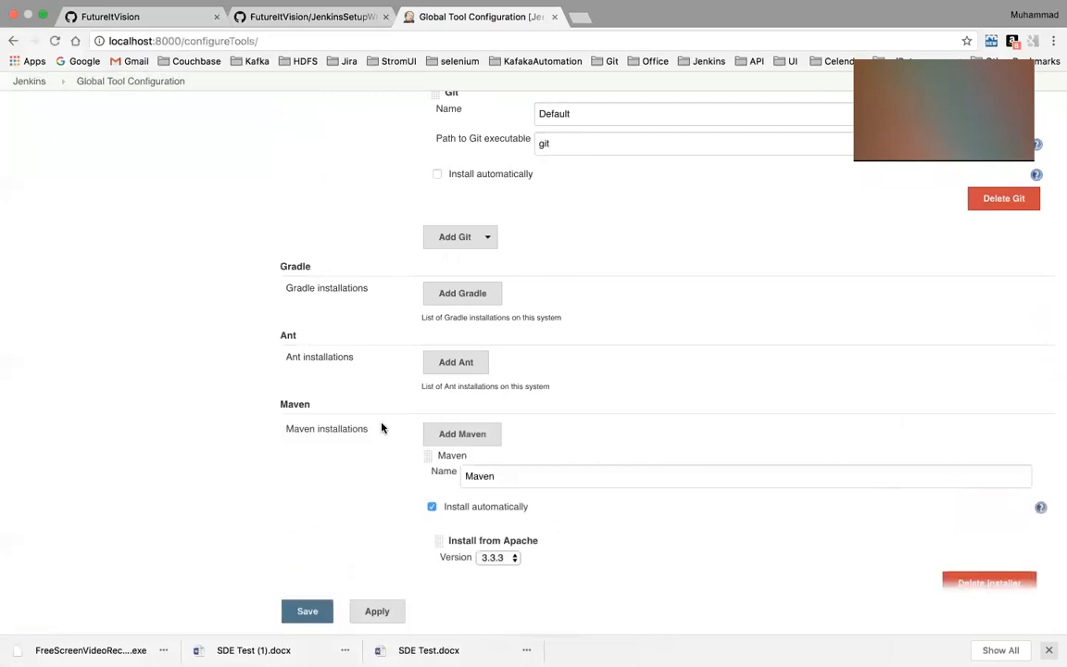
{"action": "scroll", "coordinate": [375, 445], "scroll_direction": "down", "scroll_amount": 2}
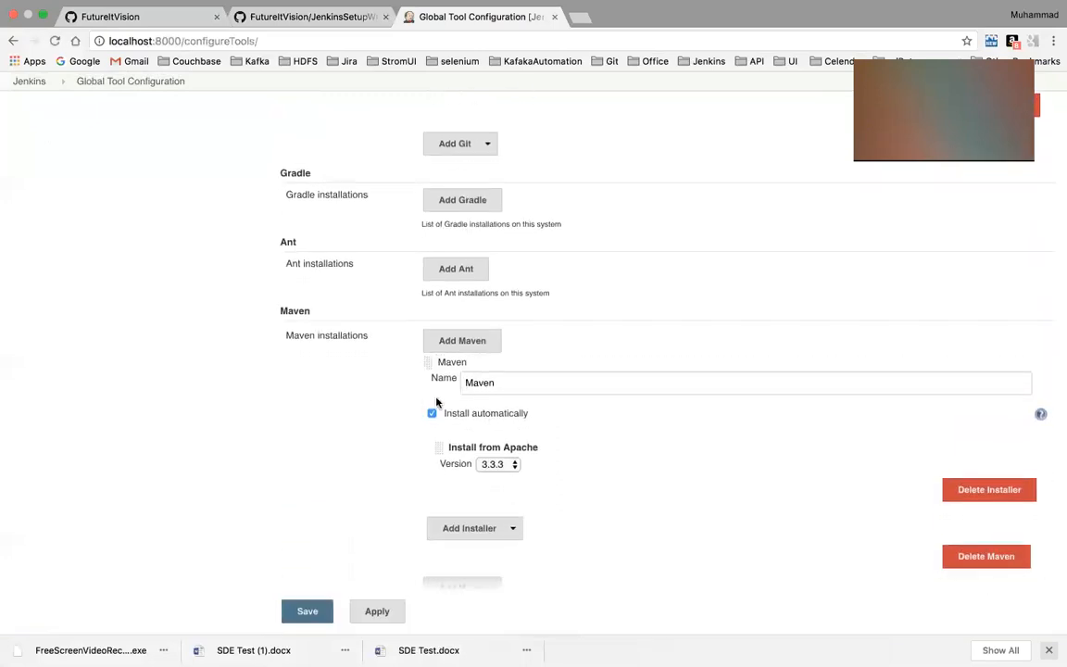
{"action": "scroll", "coordinate": [320, 453], "scroll_direction": "down", "scroll_amount": 1}
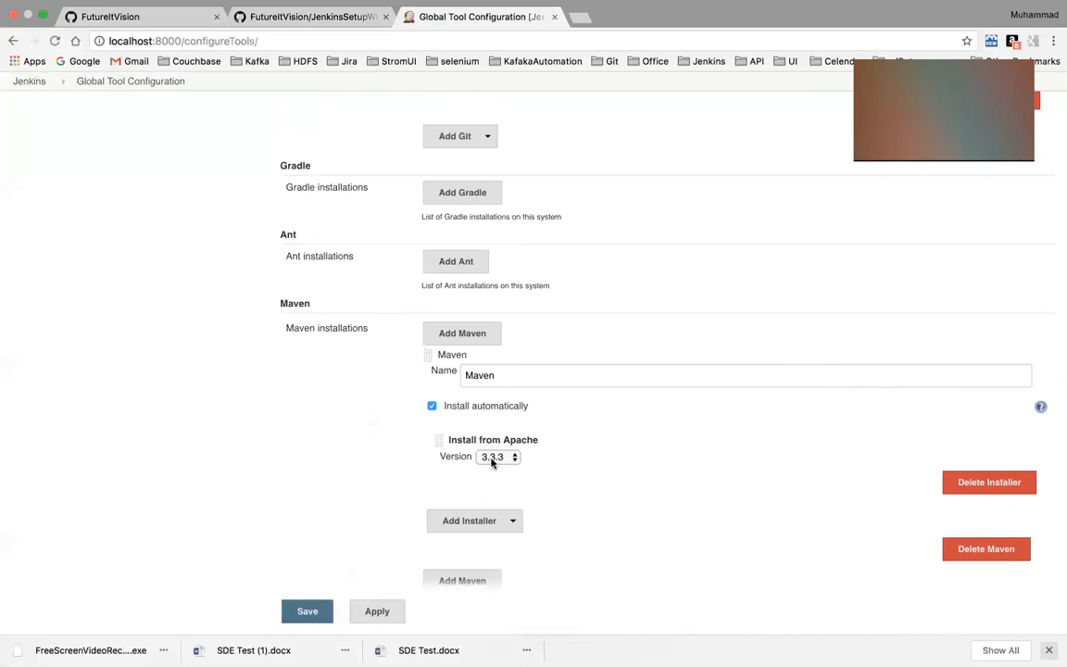
{"action": "left_click", "coordinate": [491, 459]}
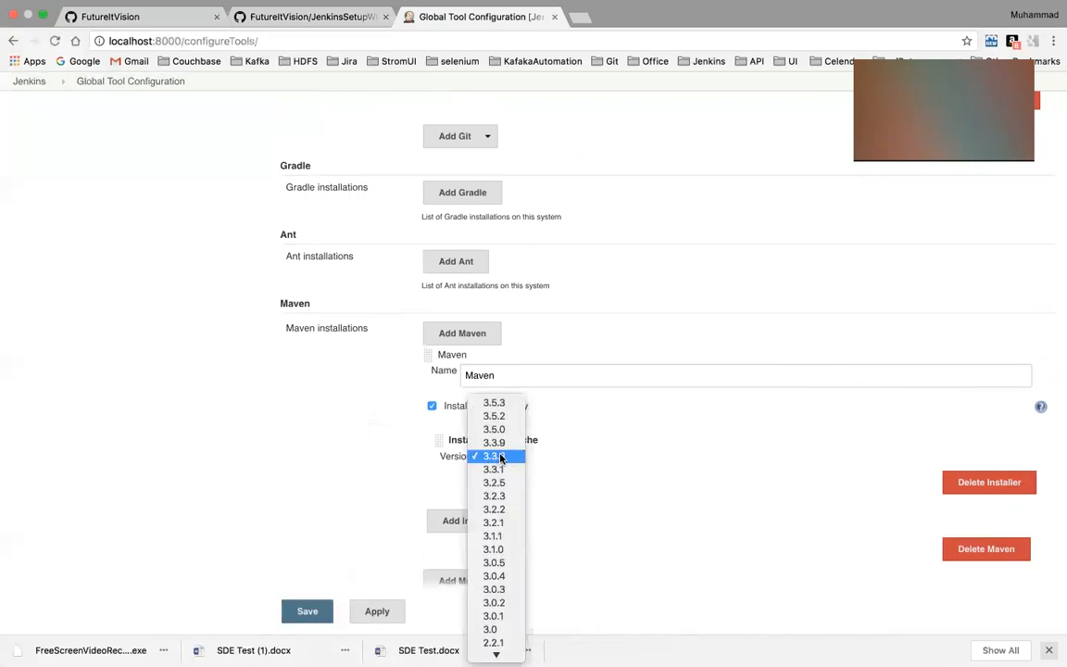
{"action": "left_click", "coordinate": [218, 529]}
Check the Maven version in iTerm's mvn -version output against the Jenkins Maven installer setting in Chrome
{"action": "key", "text": "ctrl+Left"}
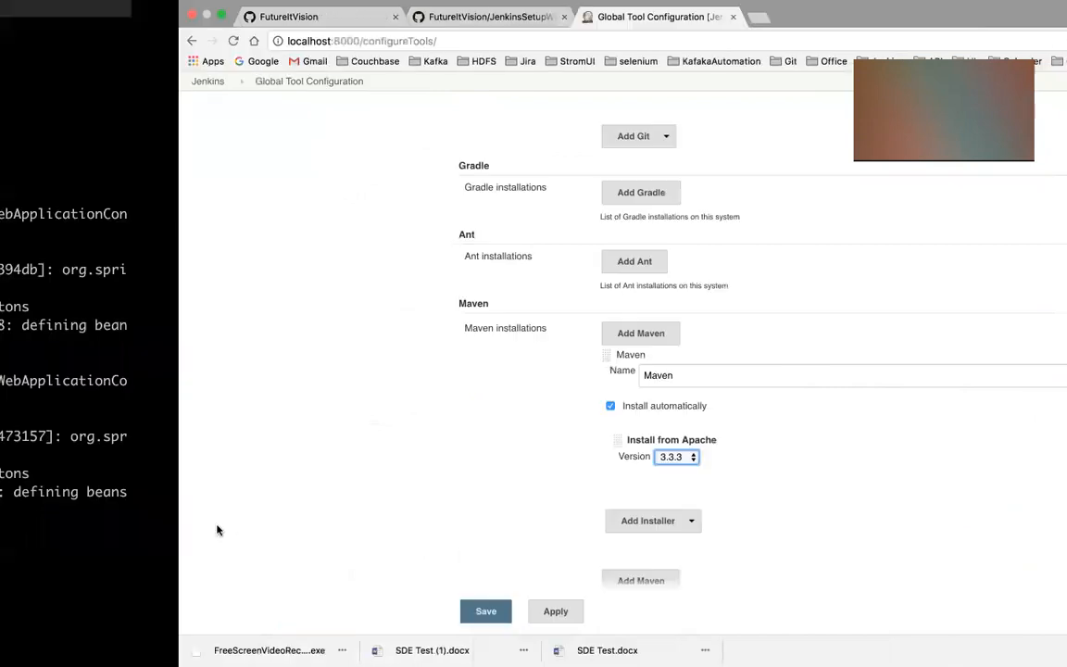
{"action": "key", "text": "ctrl+Left"}
{"action": "key", "text": "ctrl+Right"}
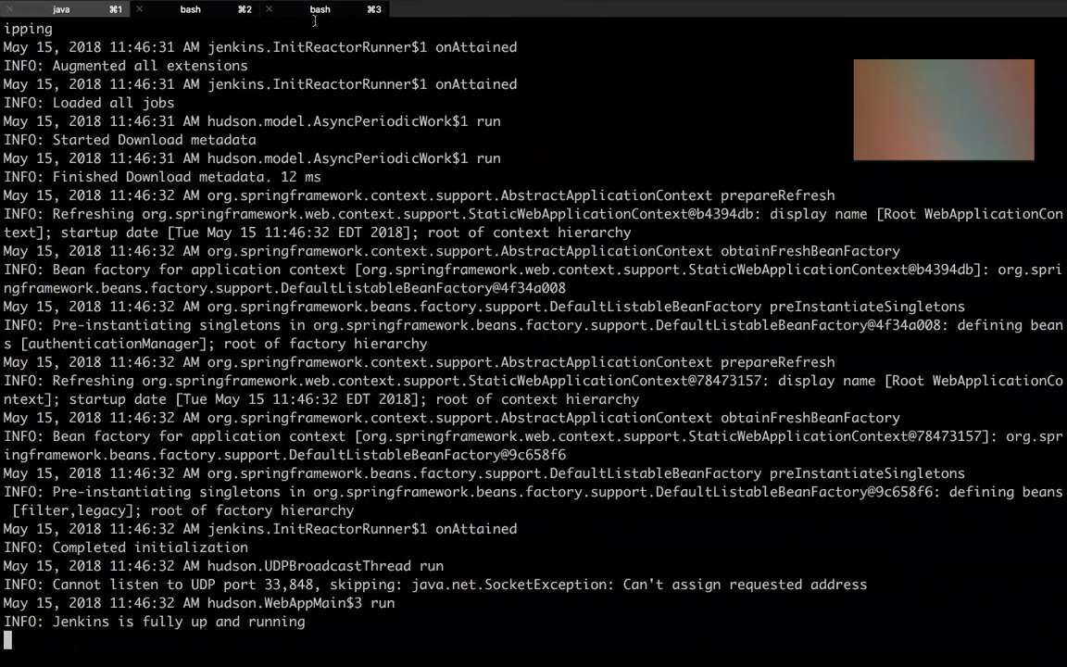
{"action": "left_click", "coordinate": [286, 11]}
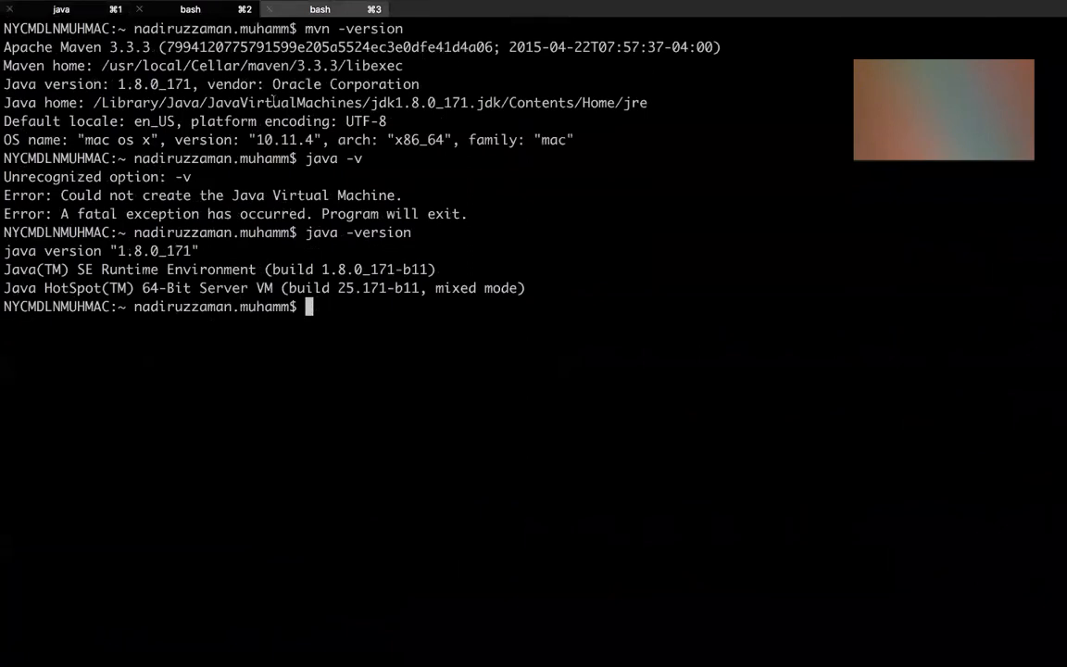
{"action": "double_click", "coordinate": [306, 65]}
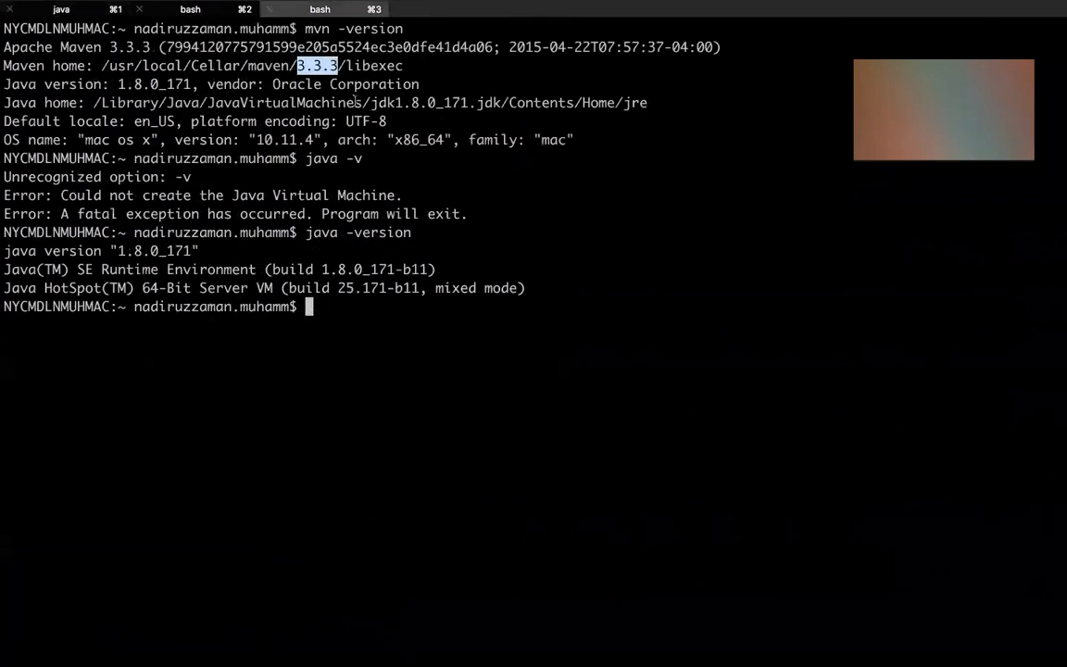
{"action": "key", "text": "ctrl+Right"}
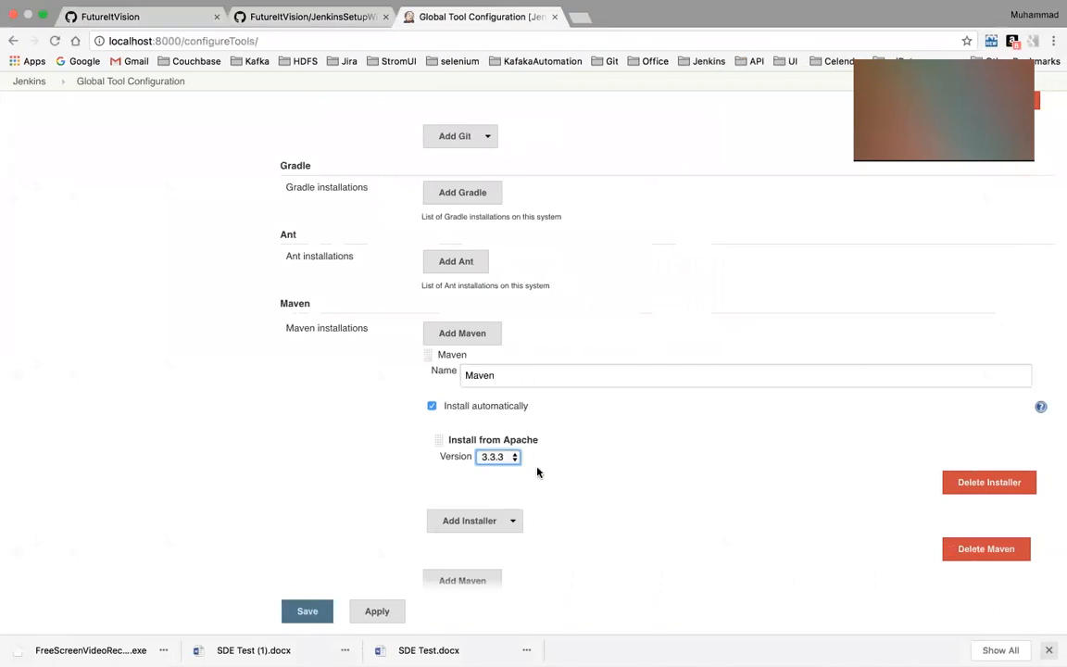
Apply and save the Global Tool Configuration with the Maven installer version 3.3.3
{"action": "scroll", "coordinate": [482, 419], "scroll_direction": "down", "scroll_amount": 2}
{"action": "left_click", "coordinate": [377, 613]}
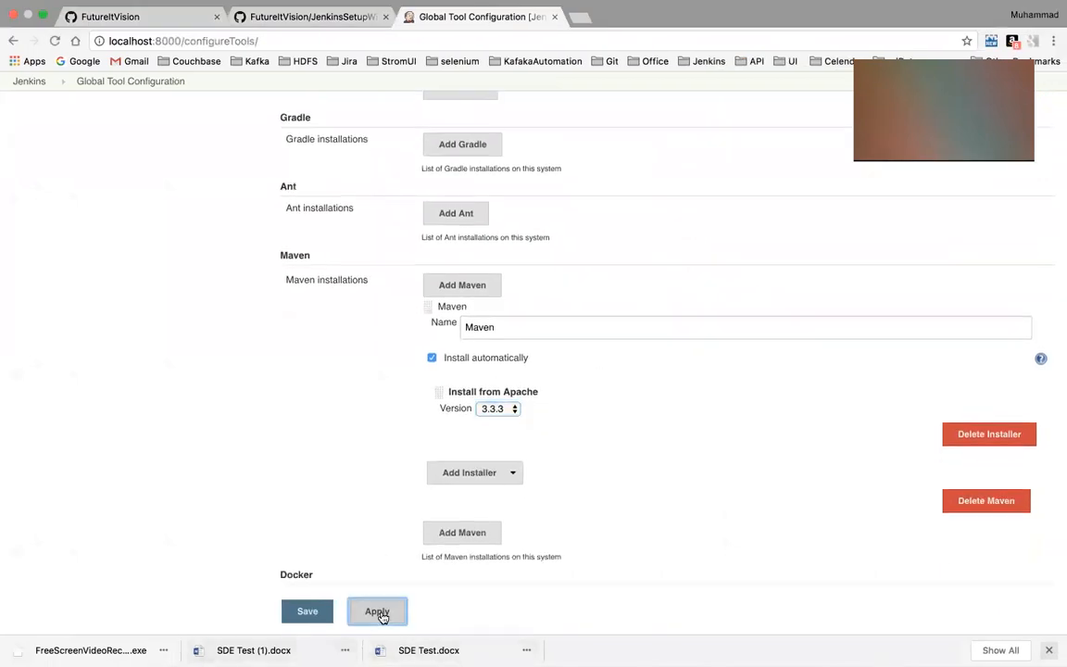
{"action": "left_click", "coordinate": [318, 610]}
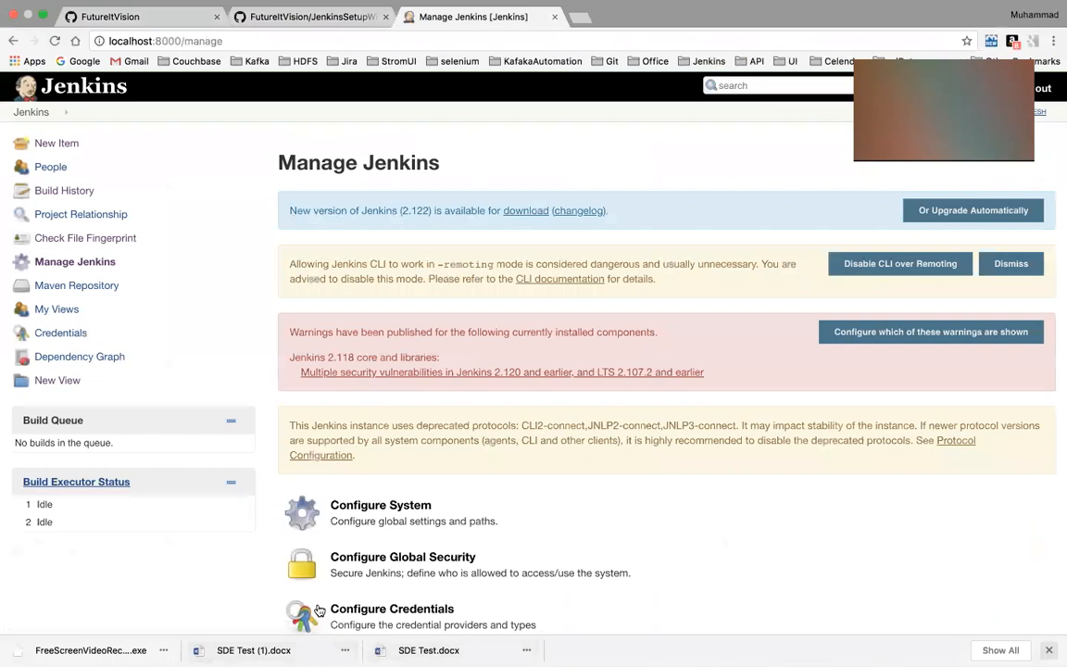
Create a new Jenkins item of type Maven project named SeleniumTestJenkinsPresent
{"action": "scroll", "coordinate": [414, 505], "scroll_direction": "down", "scroll_amount": 10}
{"action": "scroll", "coordinate": [414, 505], "scroll_direction": "up", "scroll_amount": 10}
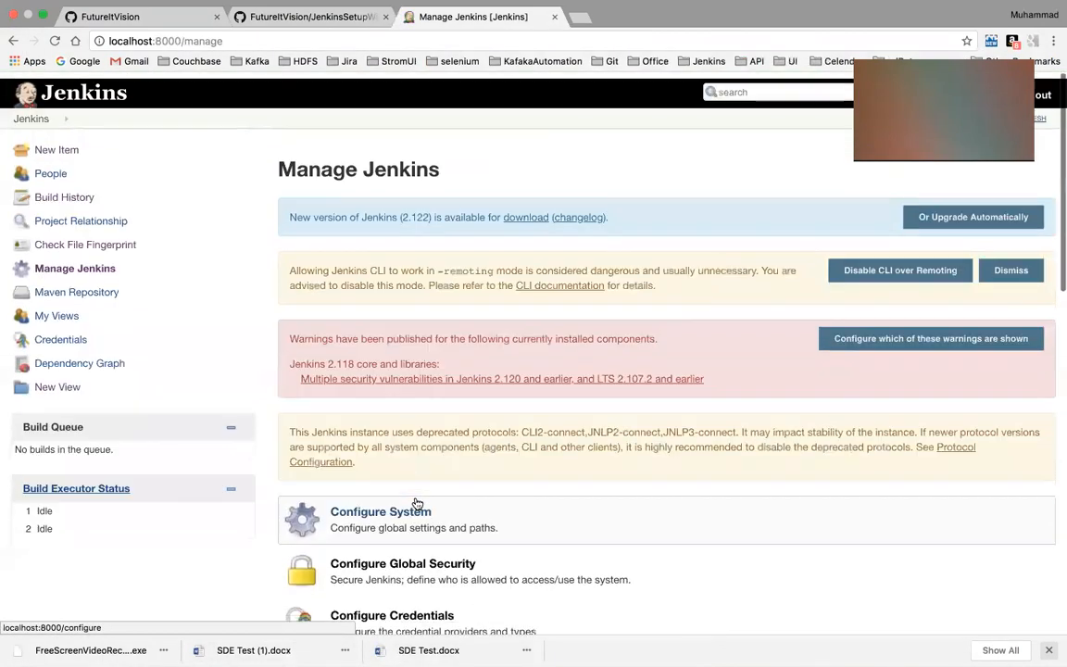
{"action": "left_click", "coordinate": [57, 144]}
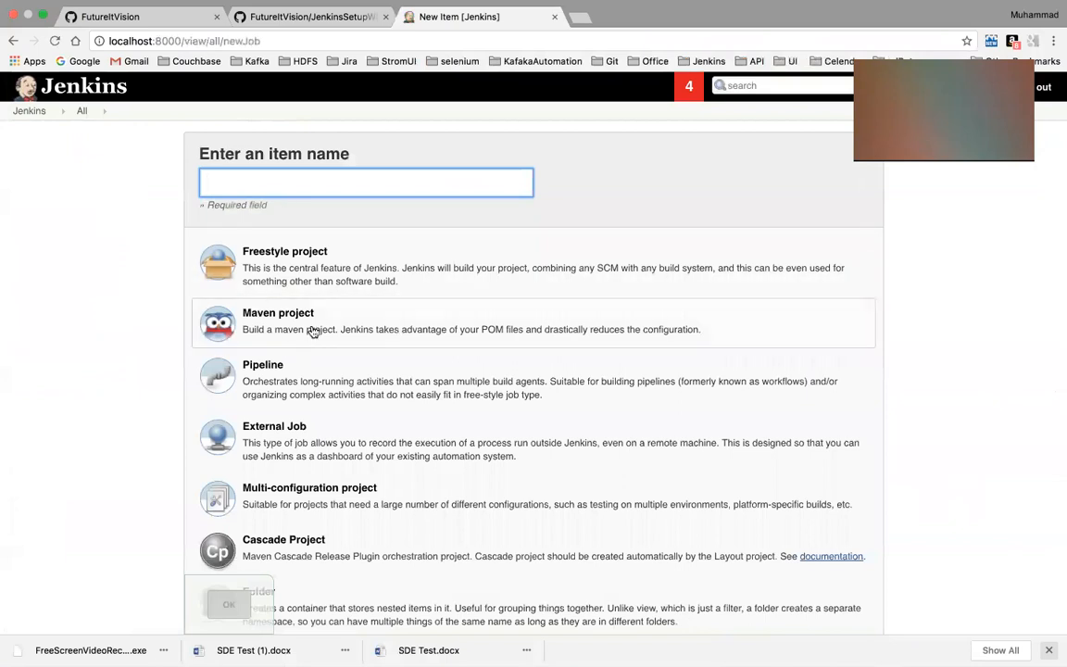
{"action": "left_click", "coordinate": [308, 330]}
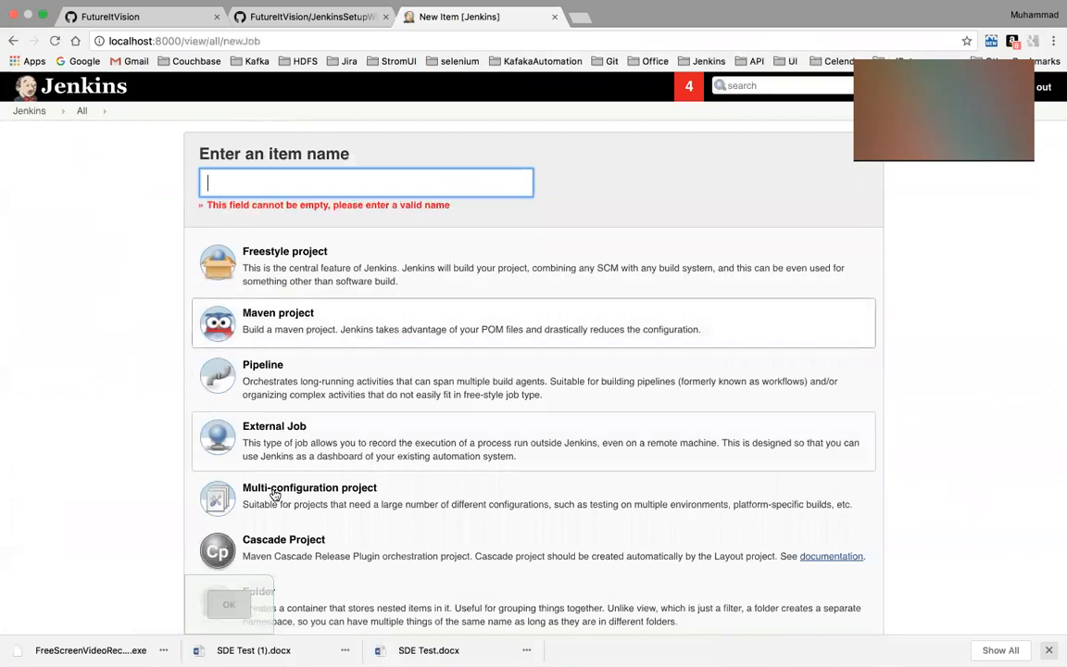
{"action": "left_click", "coordinate": [352, 183]}
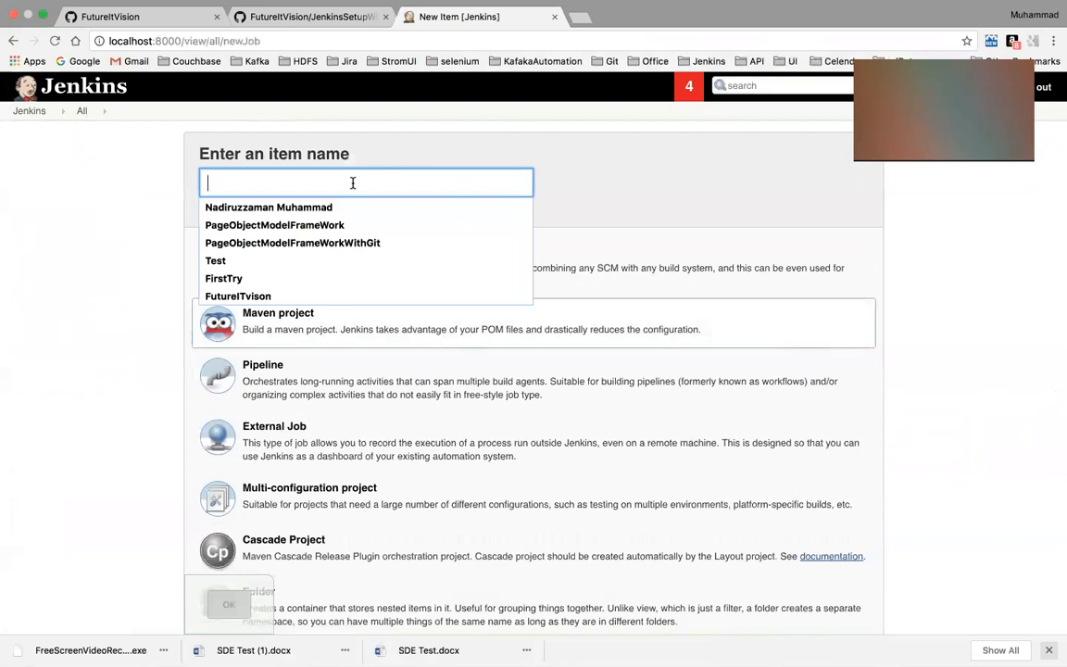
{"action": "type", "text": "Selen"}
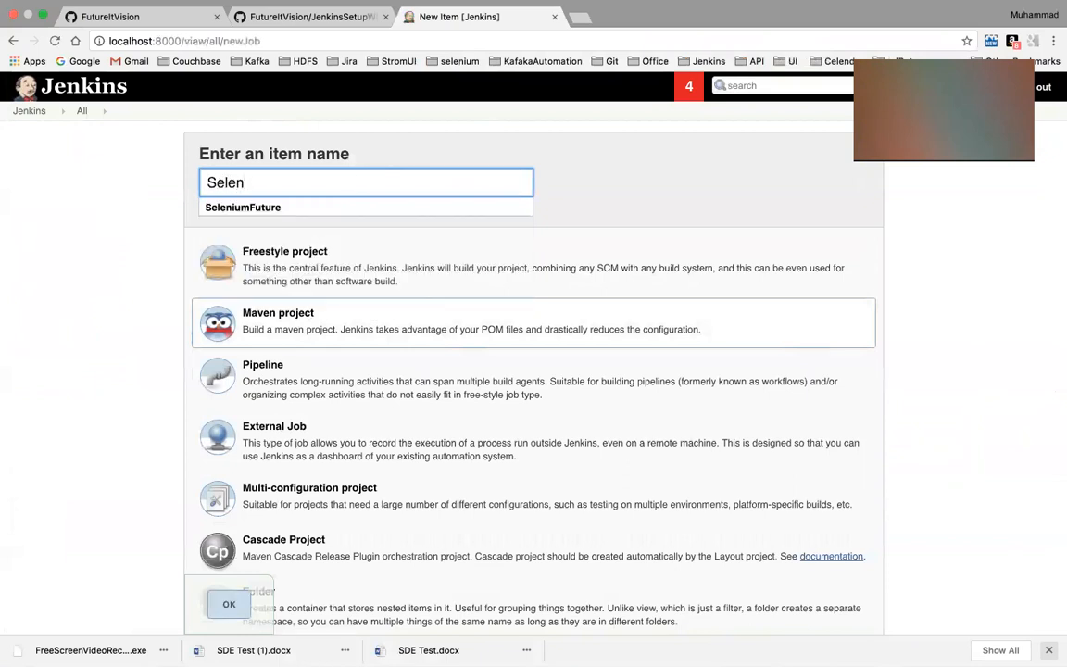
{"action": "type", "text": "iumTes"}
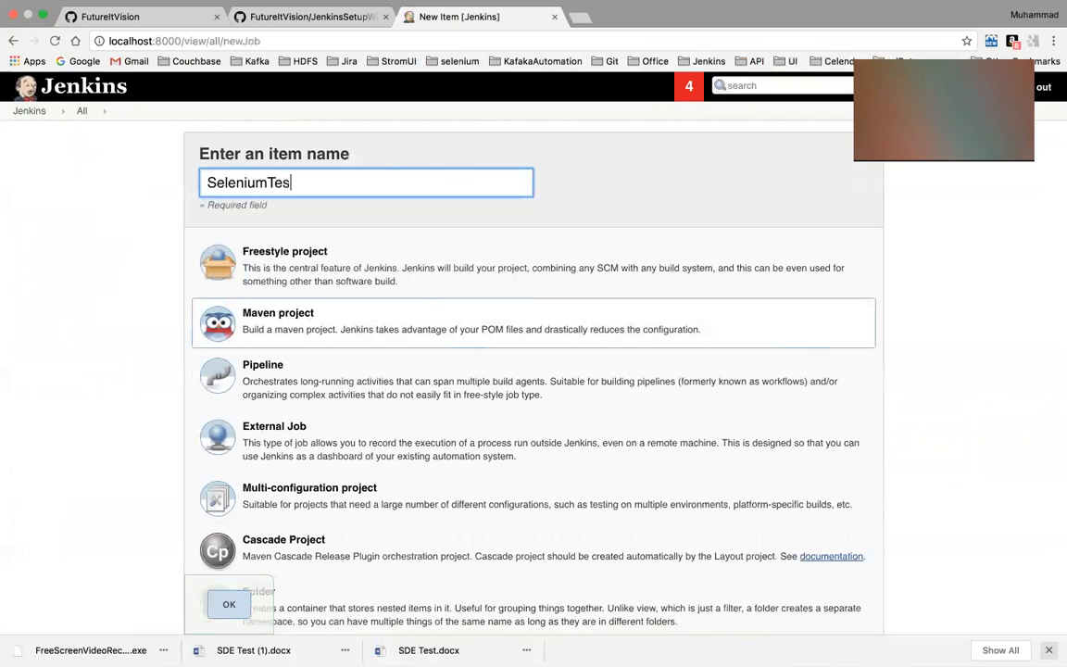
{"action": "type", "text": "tJenkinsPres"}
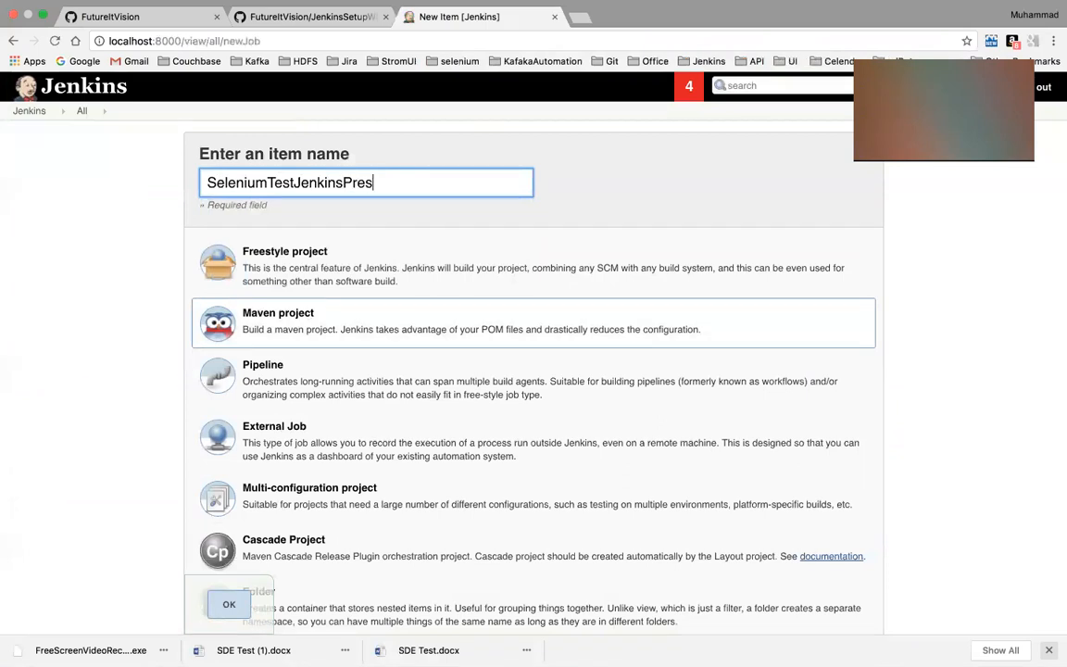
{"action": "type", "text": "ent"}
{"action": "scroll", "coordinate": [395, 326], "scroll_direction": "down", "scroll_amount": 1}
{"action": "scroll", "coordinate": [396, 332], "scroll_direction": "down", "scroll_amount": 1}
{"action": "left_click", "coordinate": [228, 607]}
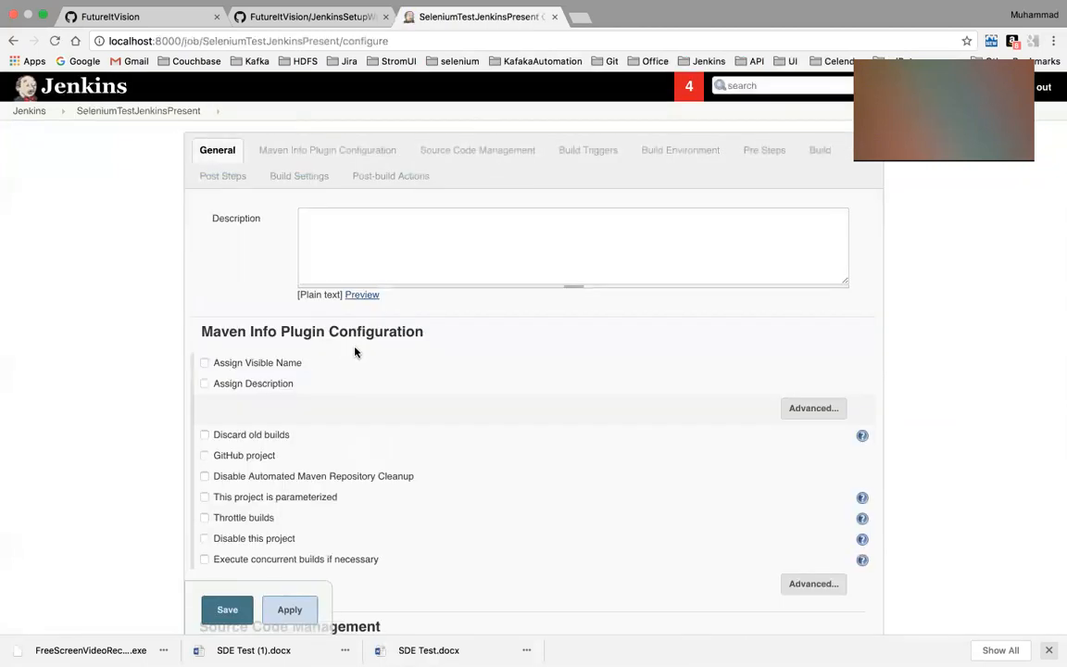
Set the project description to "This is a demo test"
{"action": "left_click", "coordinate": [391, 222]}
{"action": "type", "text": "This"}
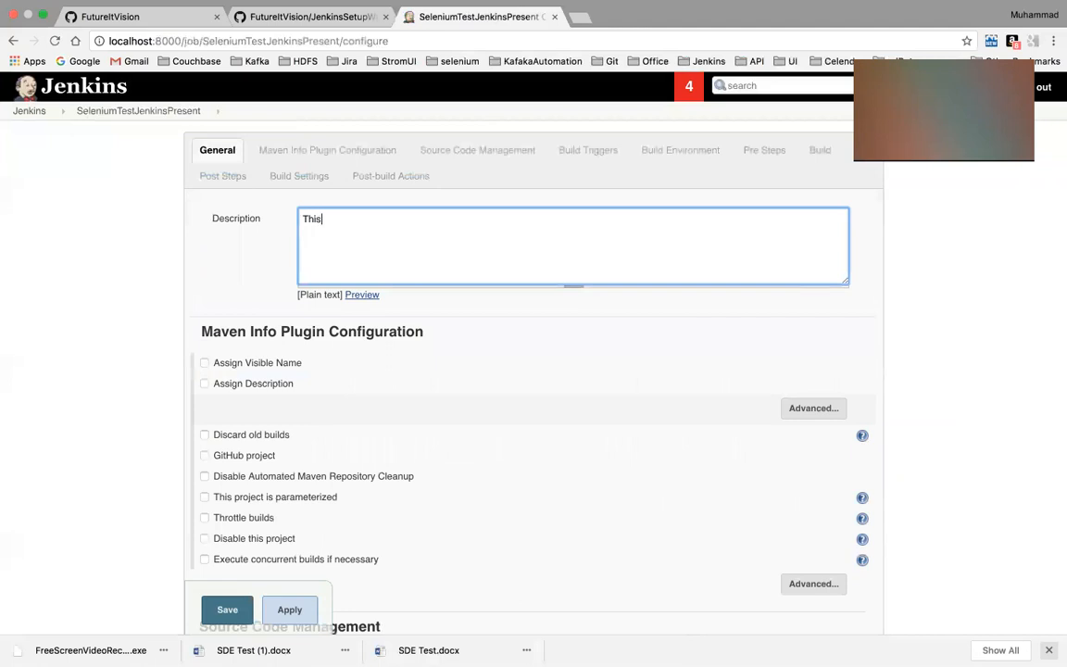
{"action": "type", "text": " is a demo test"}
{"action": "scroll", "coordinate": [303, 463], "scroll_direction": "down", "scroll_amount": 2}
{"action": "scroll", "coordinate": [303, 462], "scroll_direction": "down", "scroll_amount": 6}
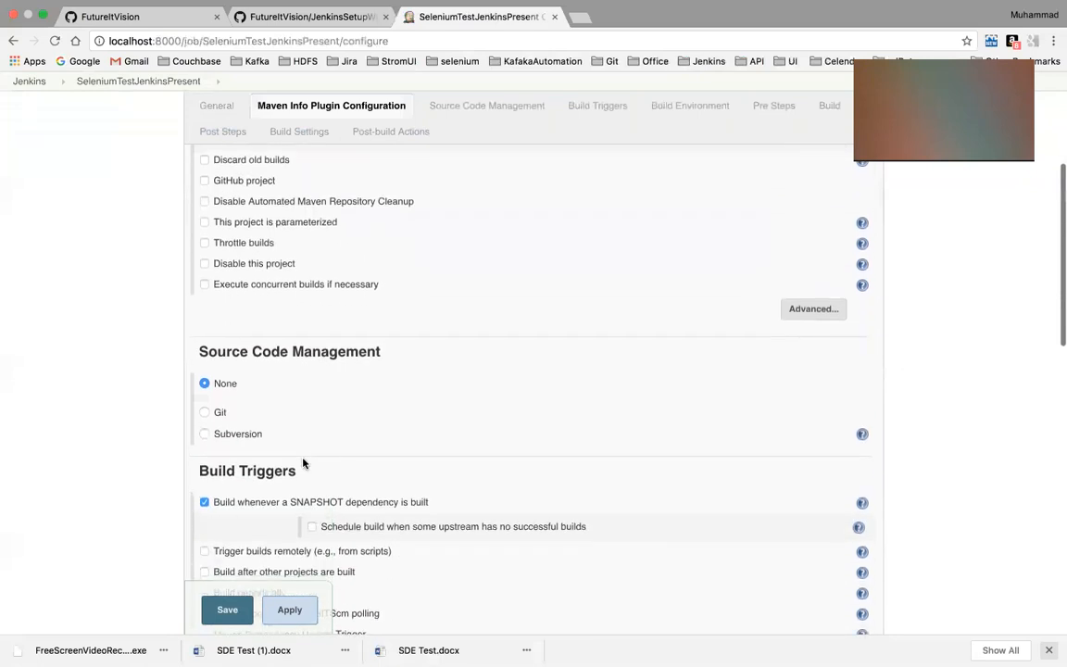
{"action": "scroll", "coordinate": [303, 463], "scroll_direction": "down", "scroll_amount": 1}
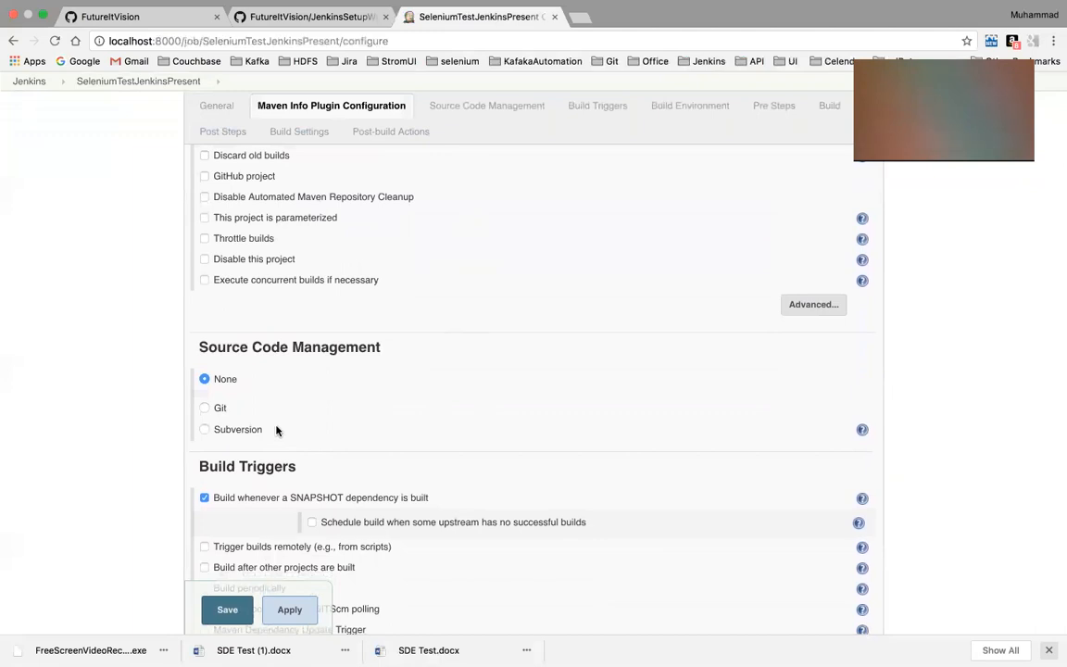
{"action": "left_click", "coordinate": [204, 402]}
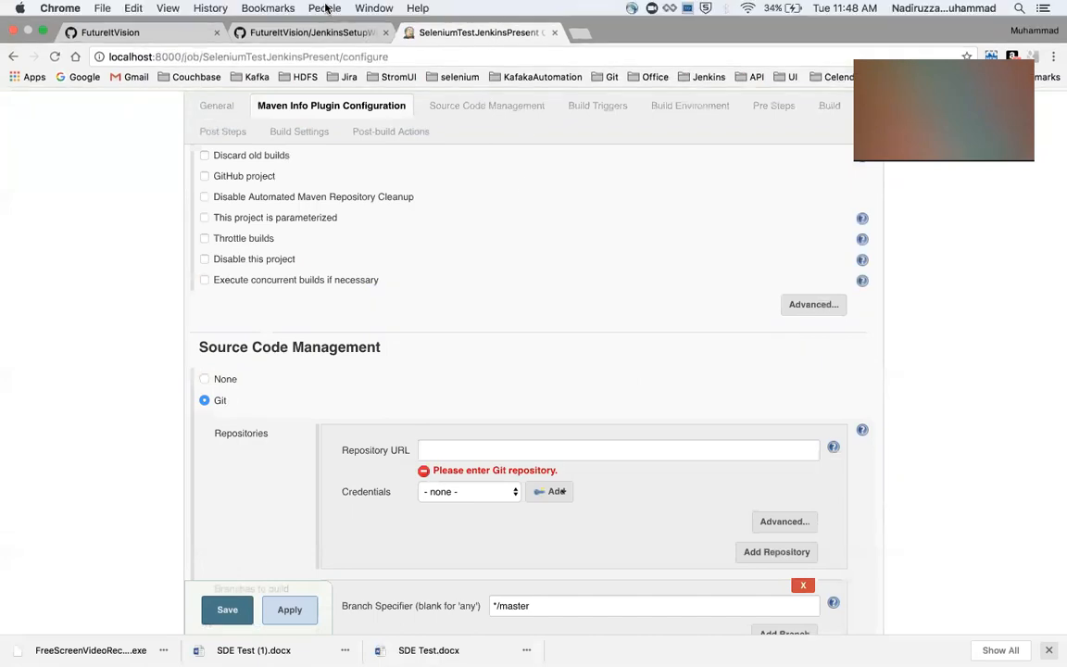
{"action": "left_click", "coordinate": [321, 33]}
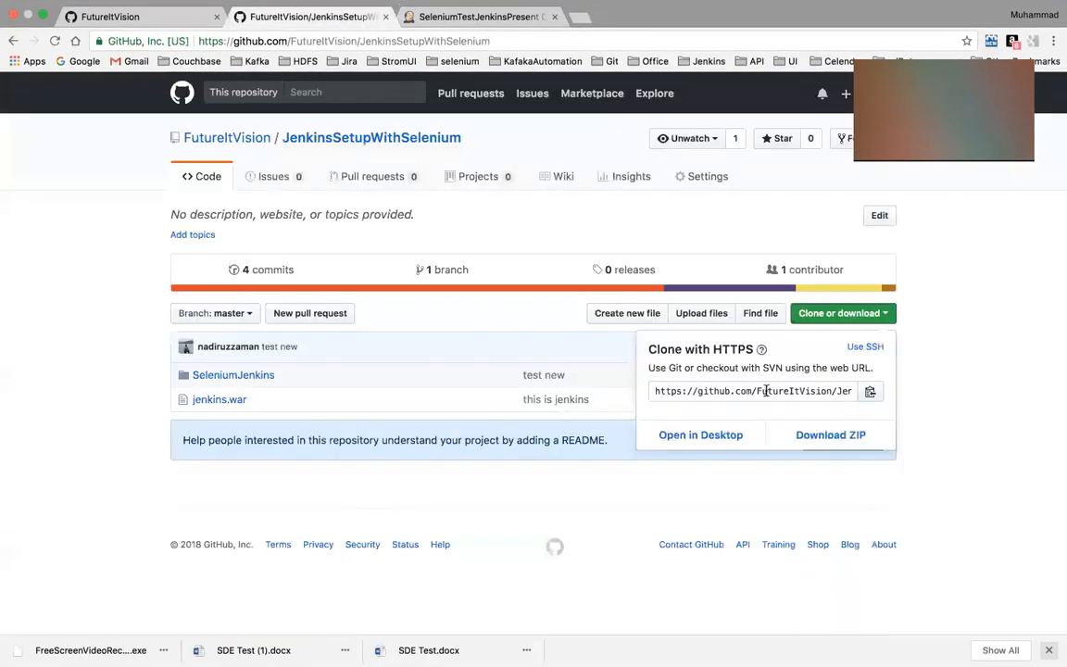
{"action": "left_click", "coordinate": [766, 391]}
{"action": "key", "text": "super+c"}
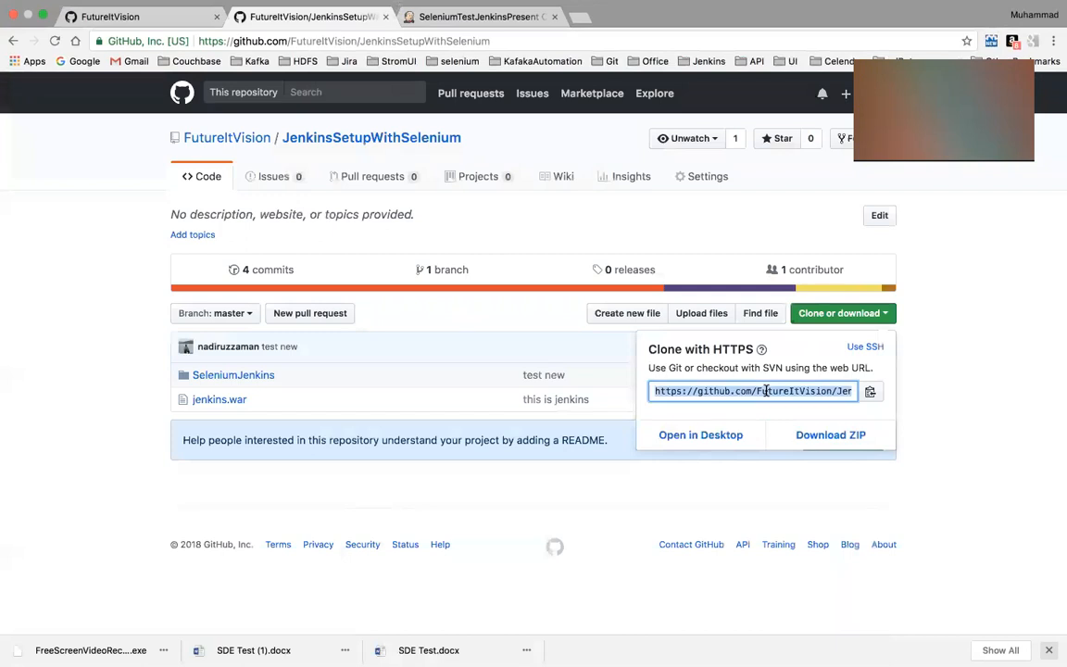
{"action": "left_click", "coordinate": [482, 16]}
{"action": "left_click", "coordinate": [499, 448]}
{"action": "key", "text": "super+v"}
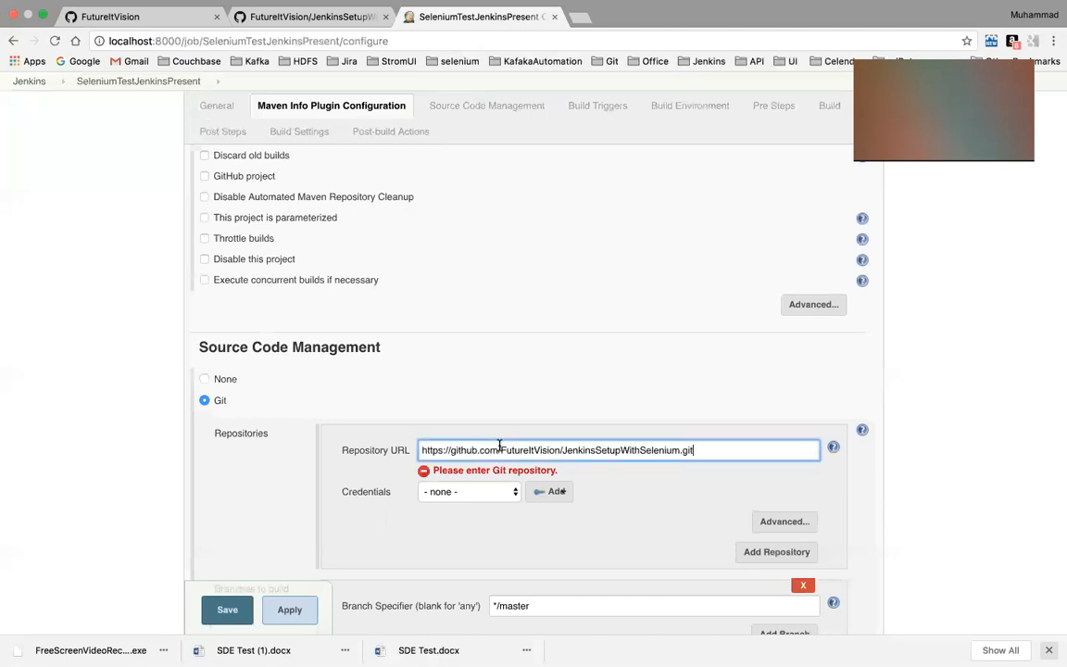
{"action": "left_click", "coordinate": [589, 391]}
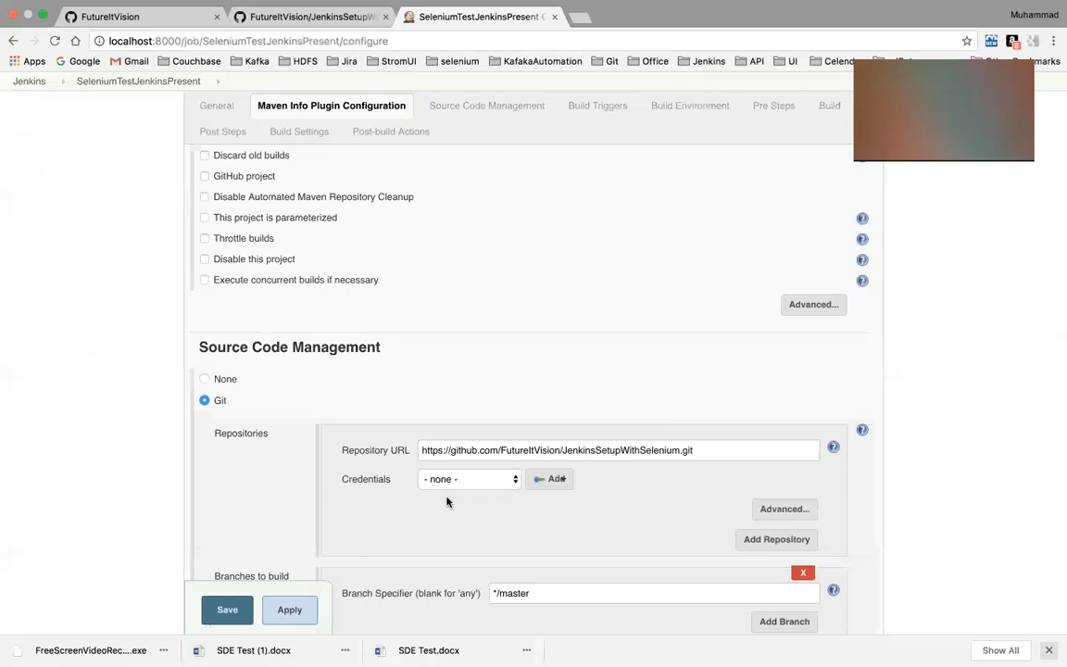
Add a global Jenkins credential with the GitHub username and account password, and assign the personal account's stored credentials to the repository
{"action": "left_click", "coordinate": [550, 480]}
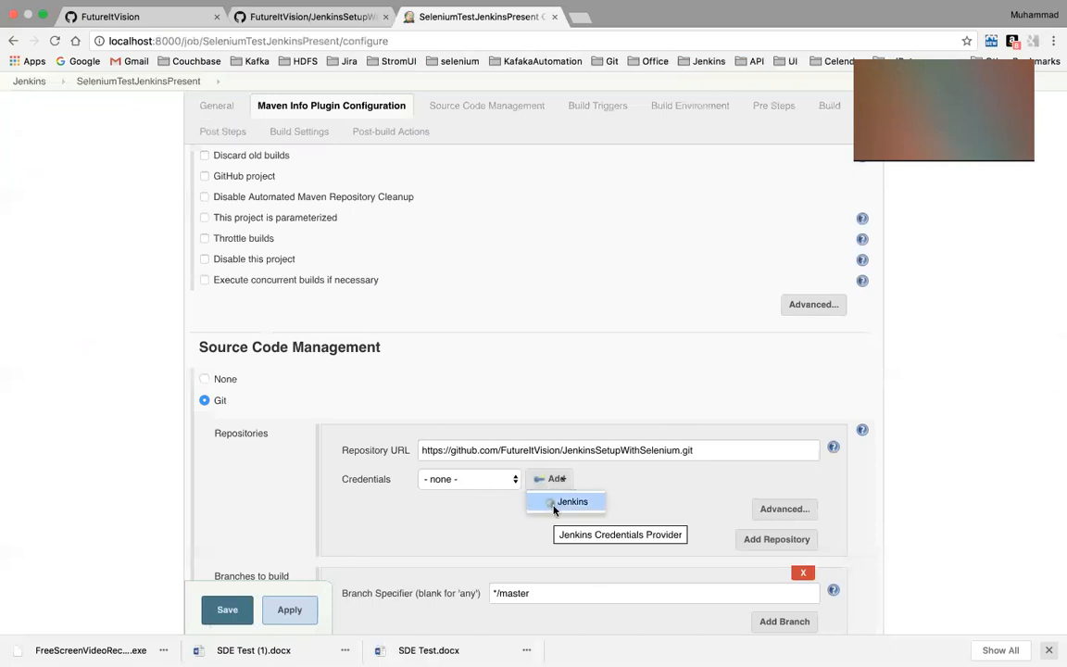
{"action": "left_click", "coordinate": [554, 509]}
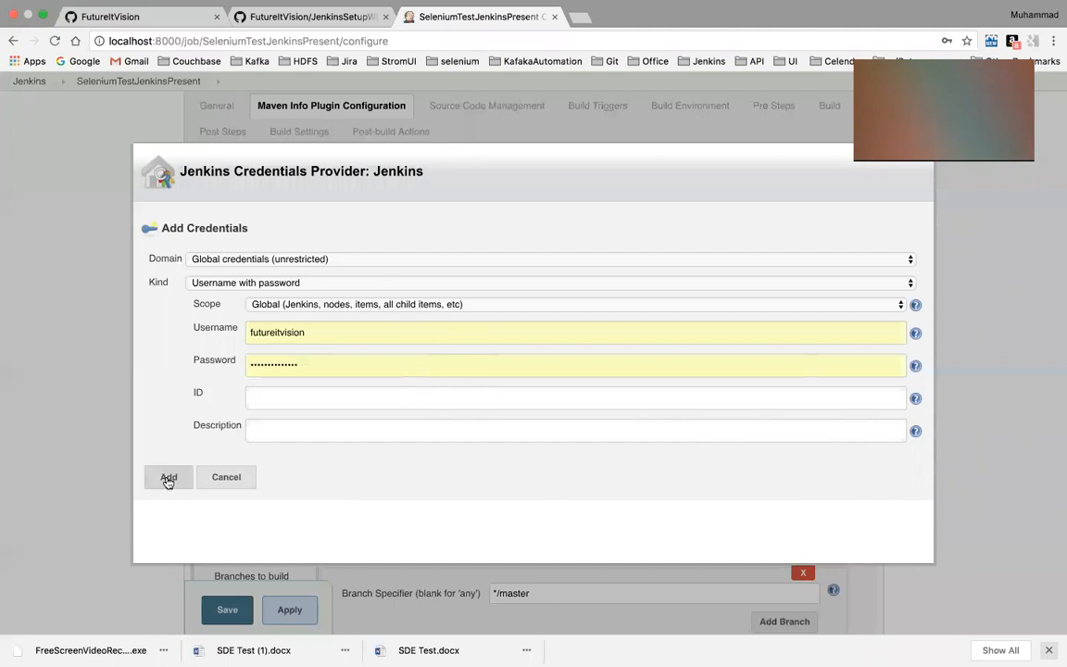
{"action": "left_click", "coordinate": [167, 477]}
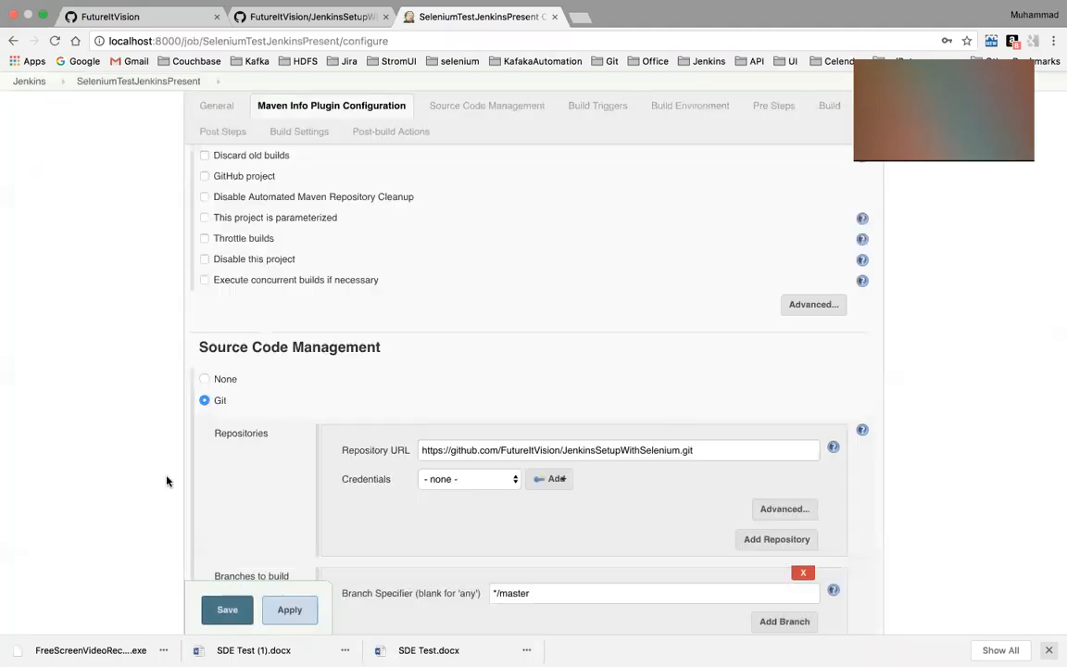
{"action": "left_click", "coordinate": [511, 482]}
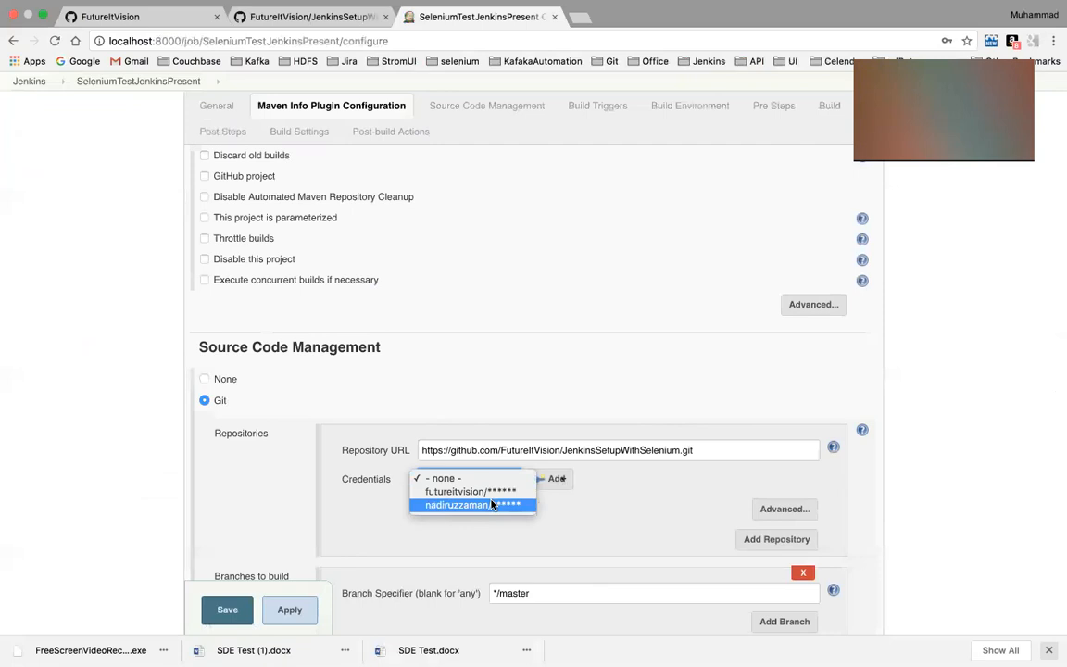
{"action": "left_click", "coordinate": [491, 504]}
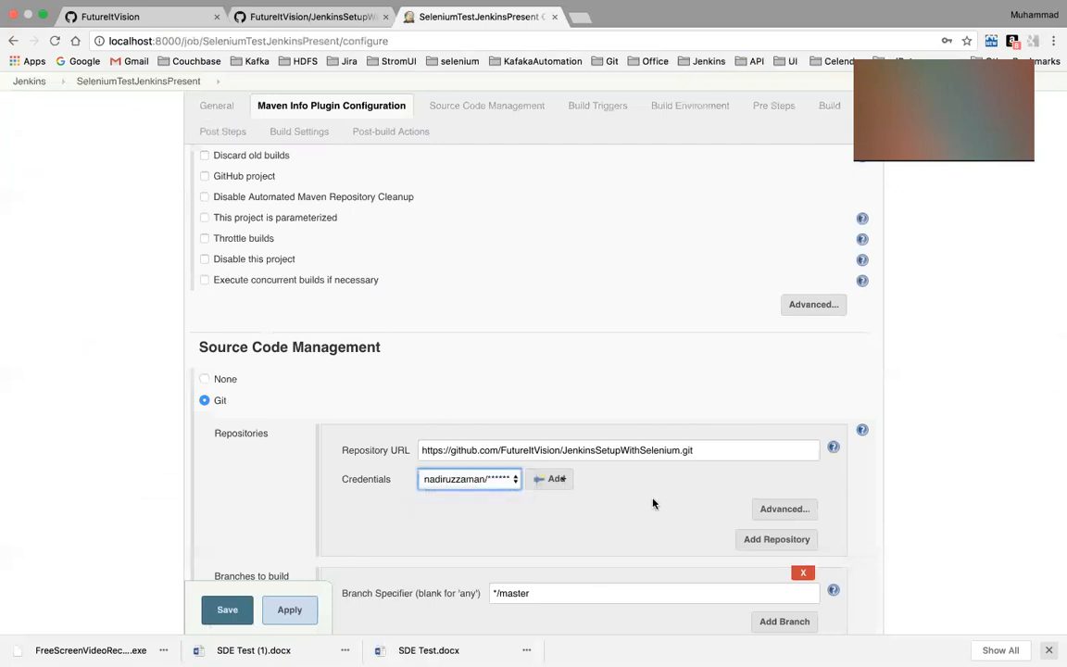
Prefix pom.xml in the build's Root POM with the repository name copied from GitHub, followed by a slash
{"action": "scroll", "coordinate": [666, 519], "scroll_direction": "down", "scroll_amount": 5}
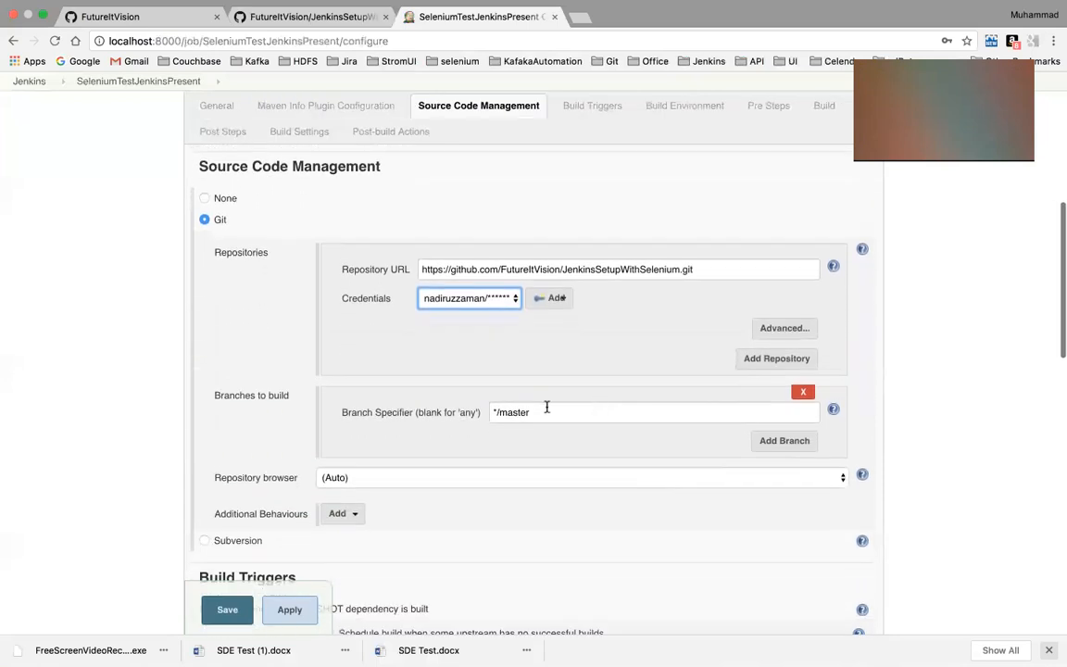
{"action": "scroll", "coordinate": [519, 418], "scroll_direction": "down", "scroll_amount": 2}
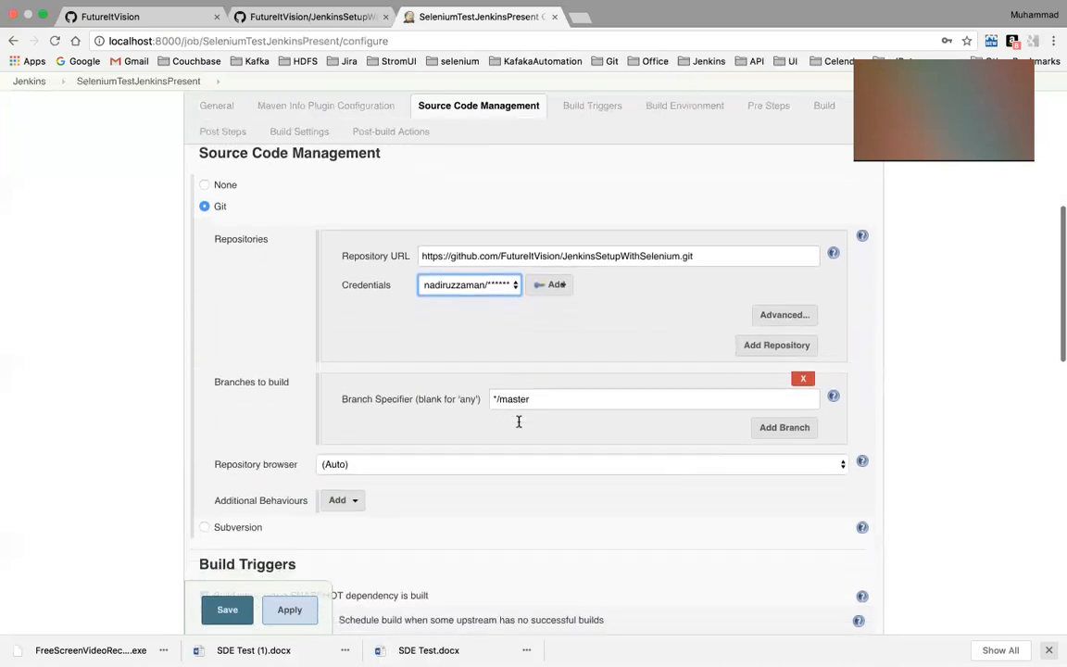
{"action": "scroll", "coordinate": [520, 426], "scroll_direction": "down", "scroll_amount": 10}
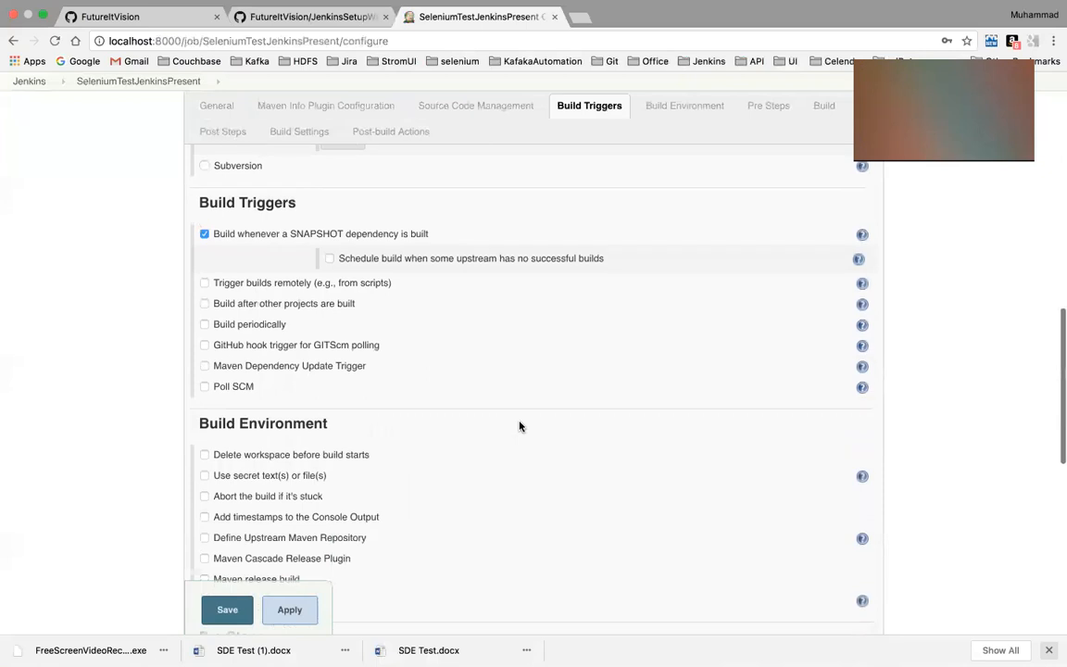
{"action": "scroll", "coordinate": [519, 425], "scroll_direction": "down", "scroll_amount": 5}
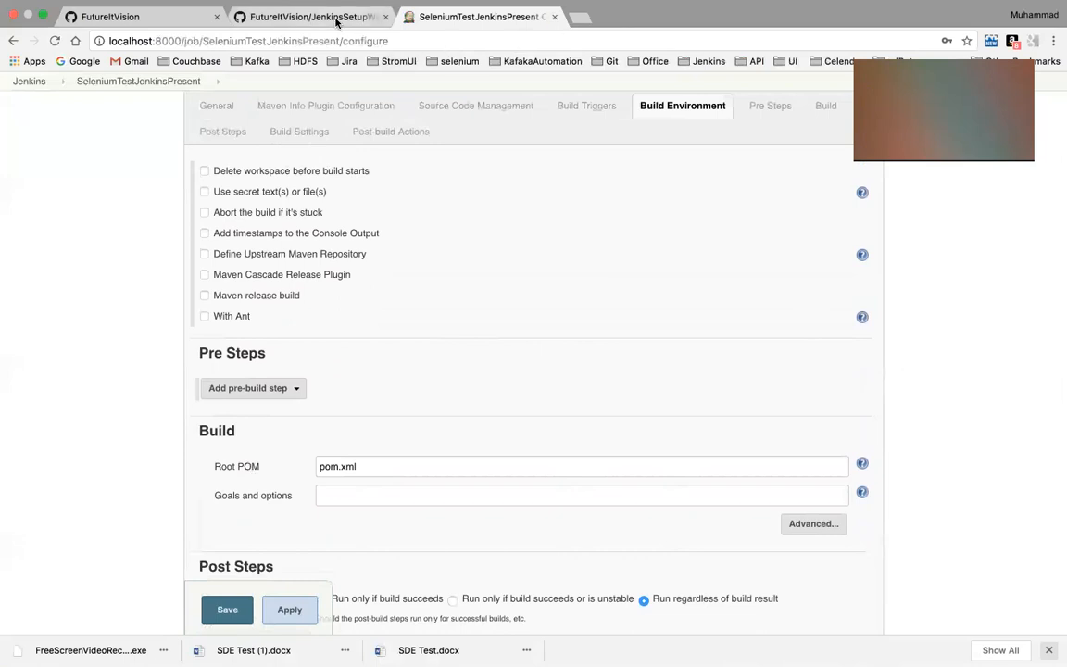
{"action": "left_click", "coordinate": [337, 19]}
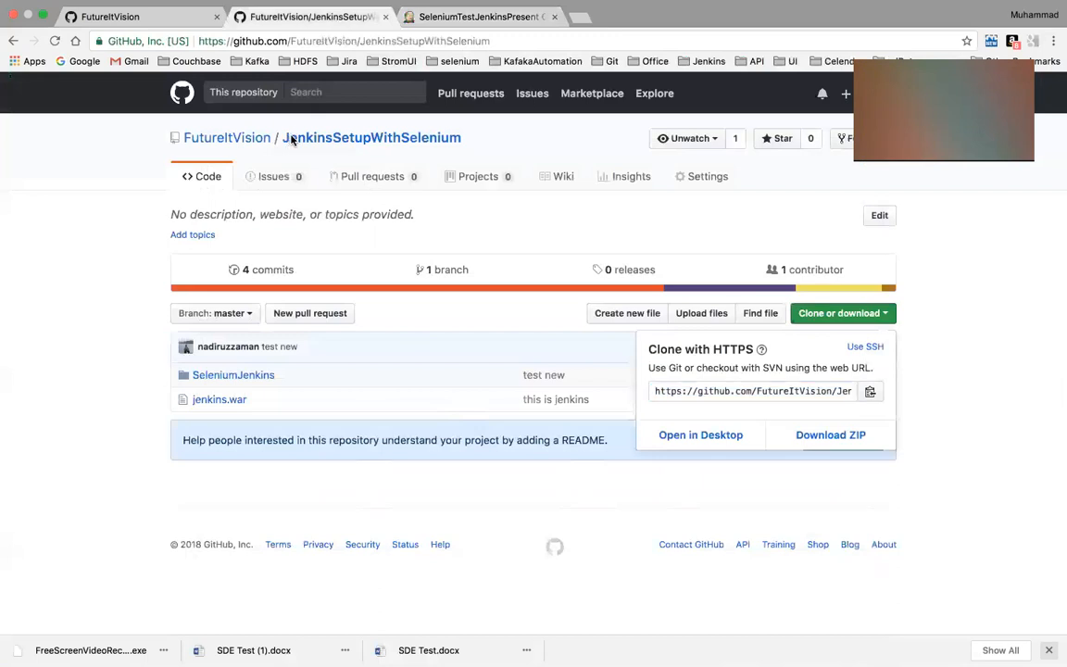
{"action": "left_click", "coordinate": [458, 143]}
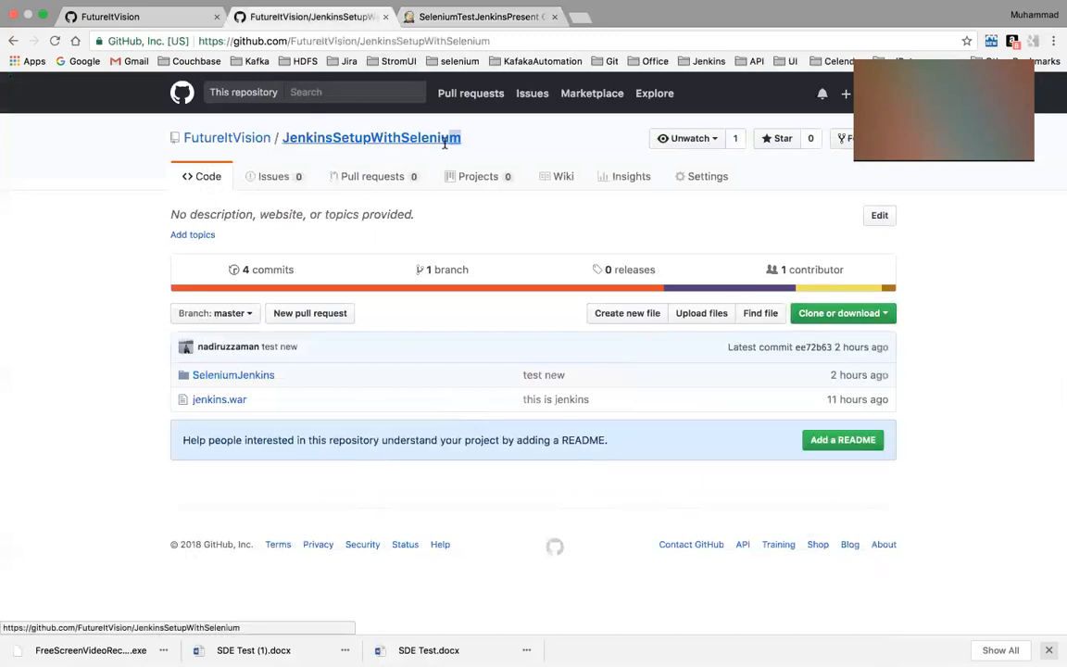
{"action": "left_click_drag", "start_coordinate": [352, 153], "coordinate": [293, 148]}
{"action": "key", "text": "super+c"}
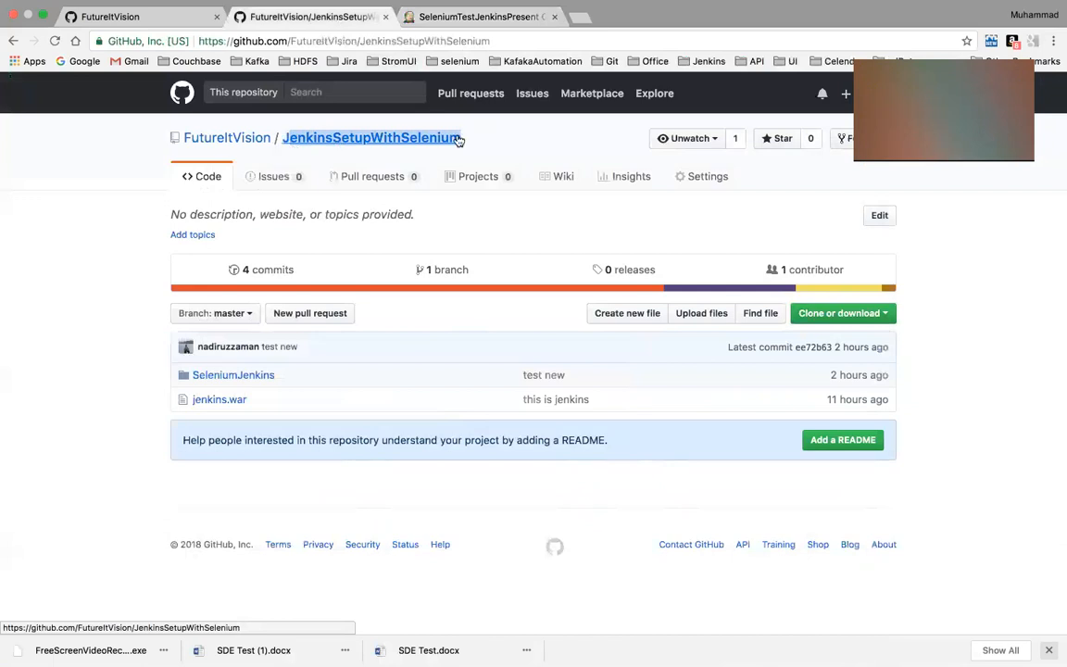
{"action": "left_click", "coordinate": [453, 16]}
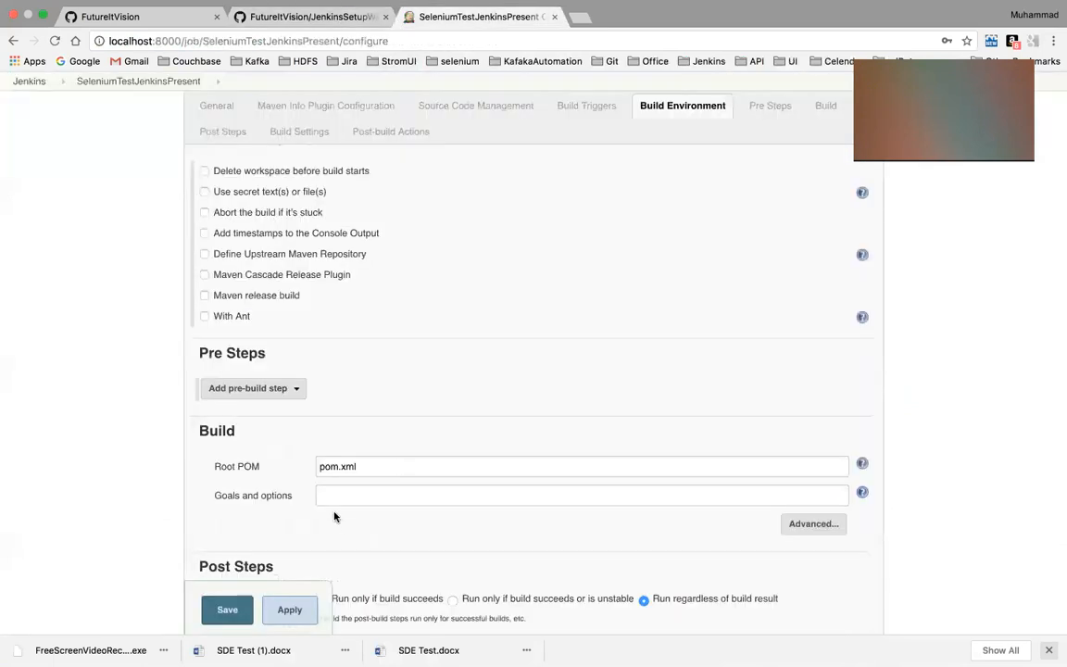
{"action": "left_click", "coordinate": [317, 467]}
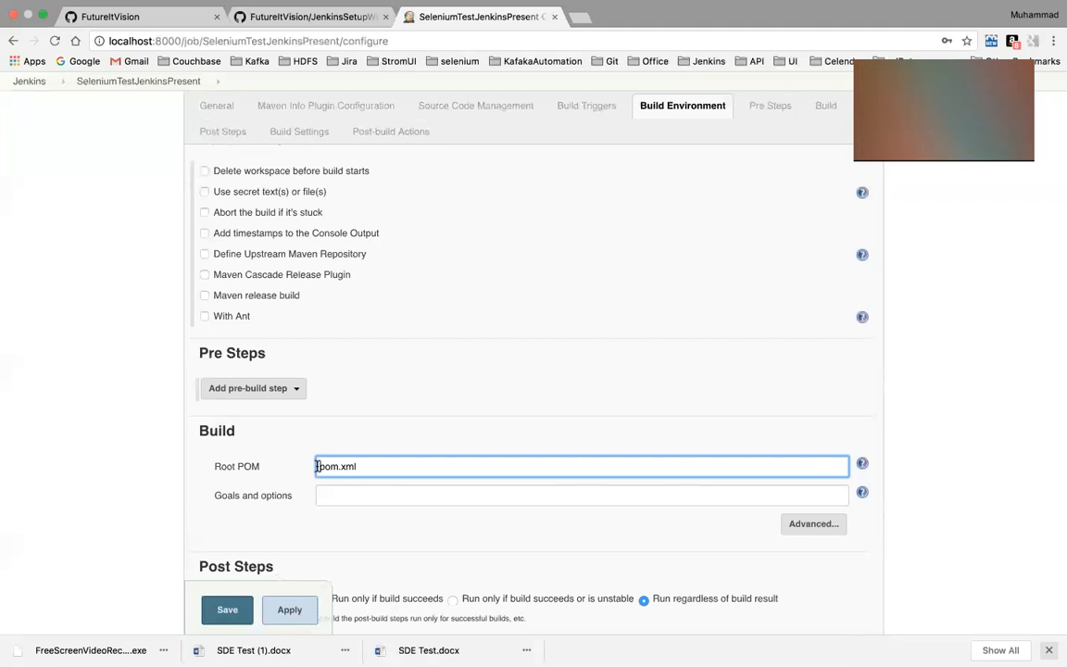
{"action": "key", "text": "super+v"}
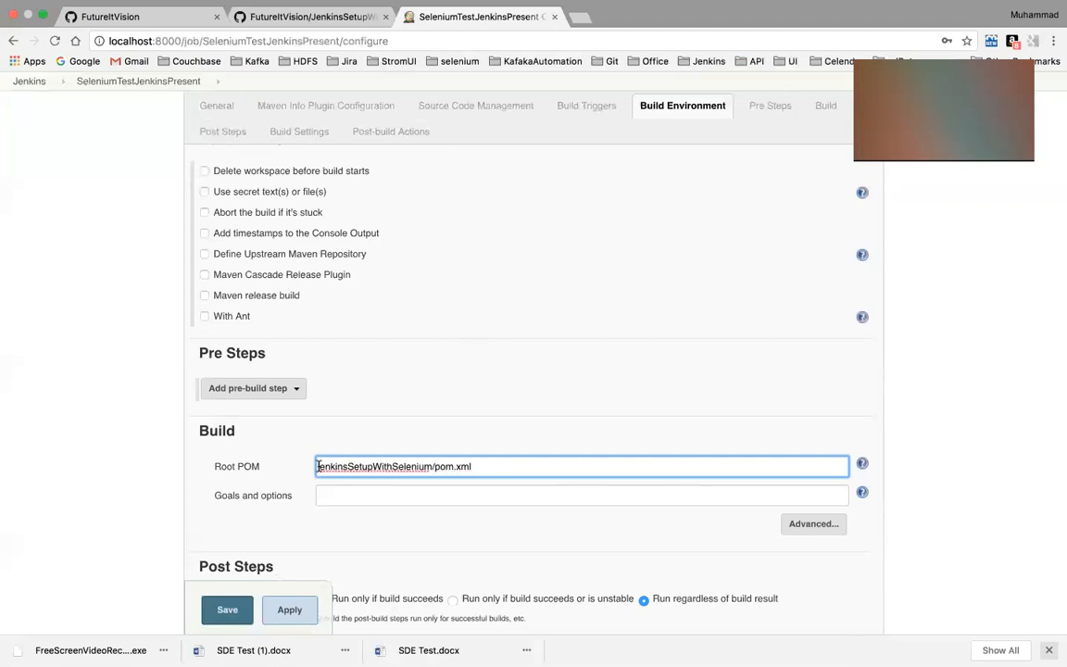
{"action": "type", "text": "/"}
Check the spelling of the repository name on GitHub against the Root POM path in the Jenkins project
{"action": "left_click", "coordinate": [318, 464]}
{"action": "left_click", "coordinate": [346, 33]}
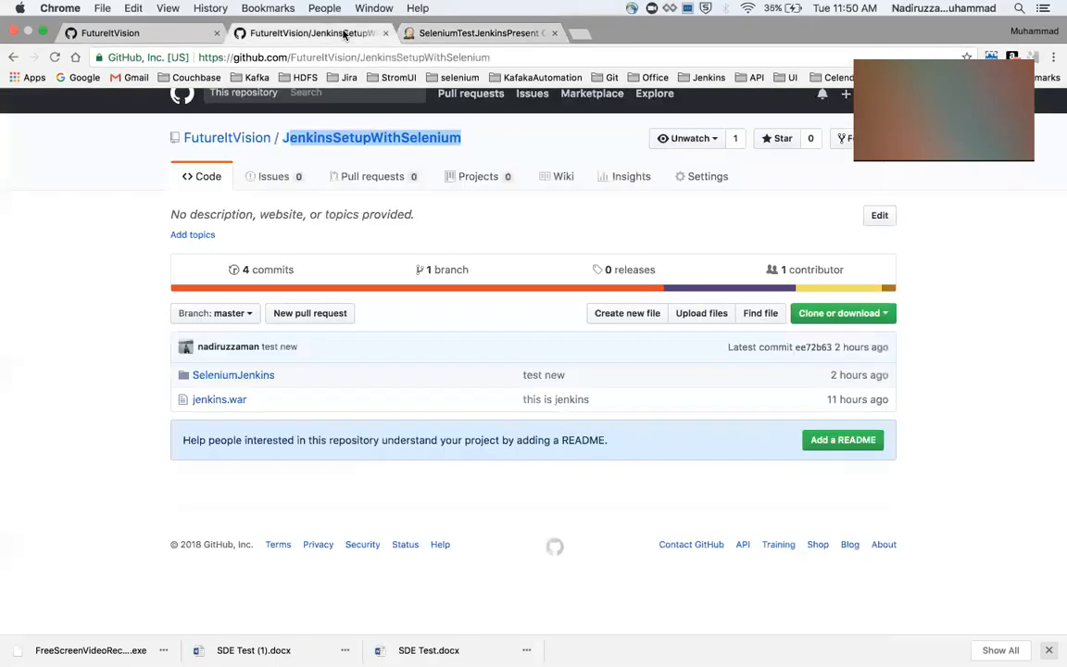
{"action": "left_click", "coordinate": [531, 21]}
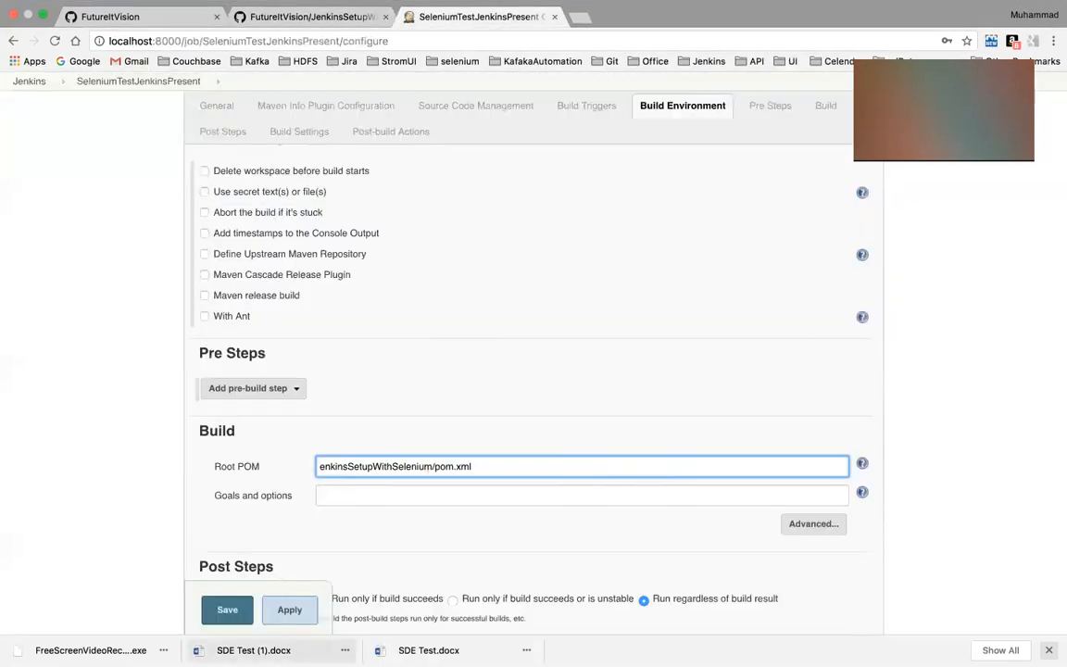
Complete the Root POM path as JenkinsSetupWithSelenium/pom.xml and enable E-mail Notification in the job's build settings
{"action": "type", "text": "J"}
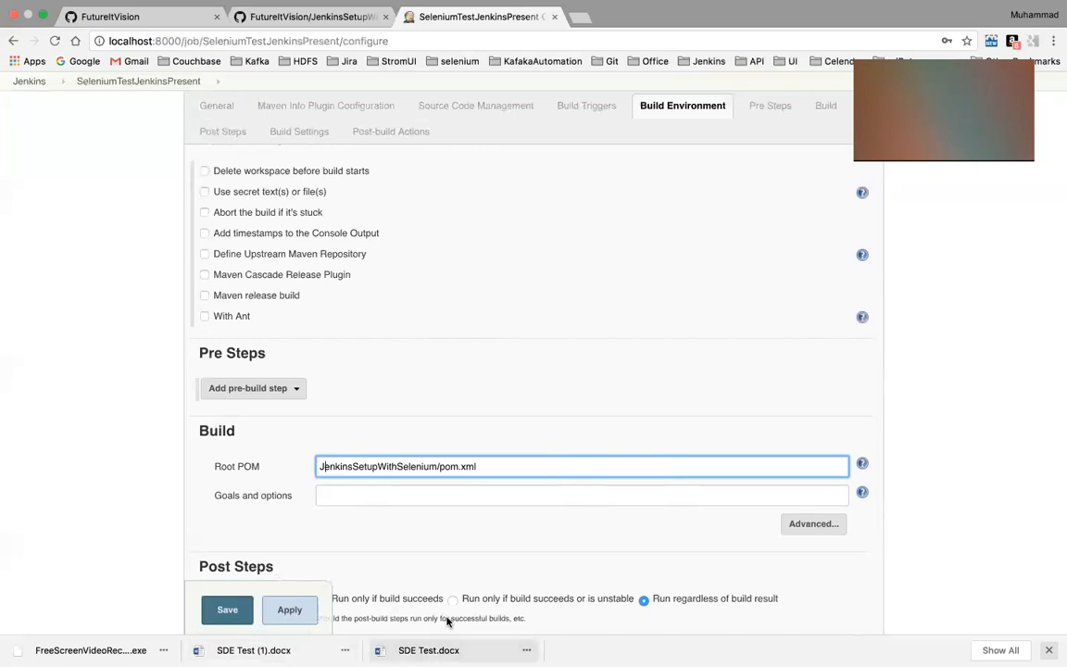
{"action": "scroll", "coordinate": [461, 503], "scroll_direction": "down", "scroll_amount": 5}
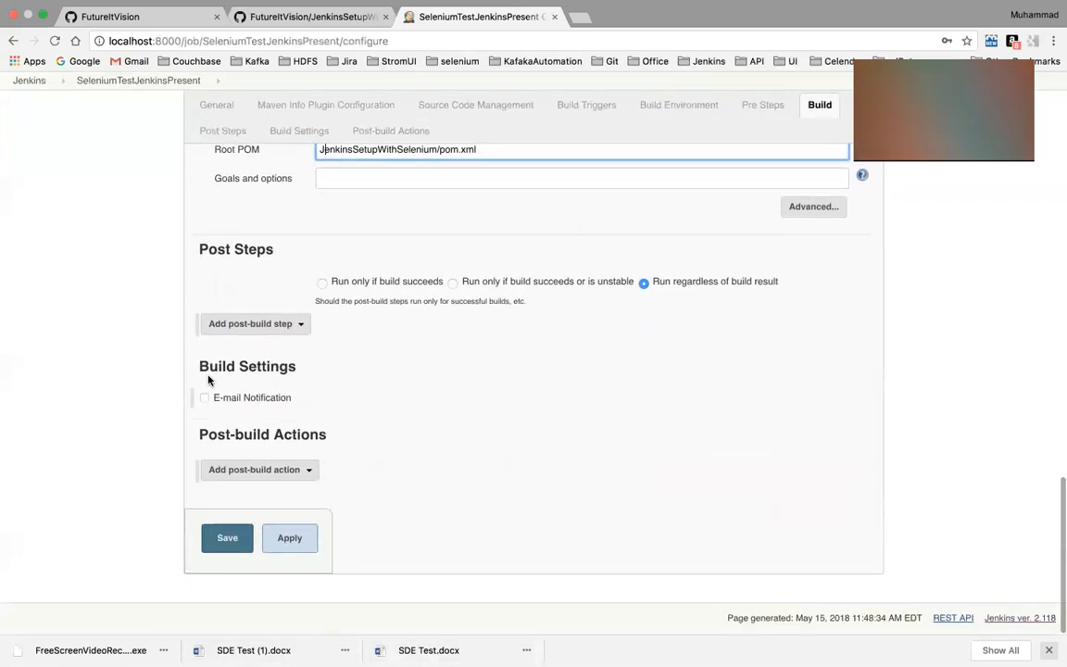
{"action": "left_click", "coordinate": [203, 397]}
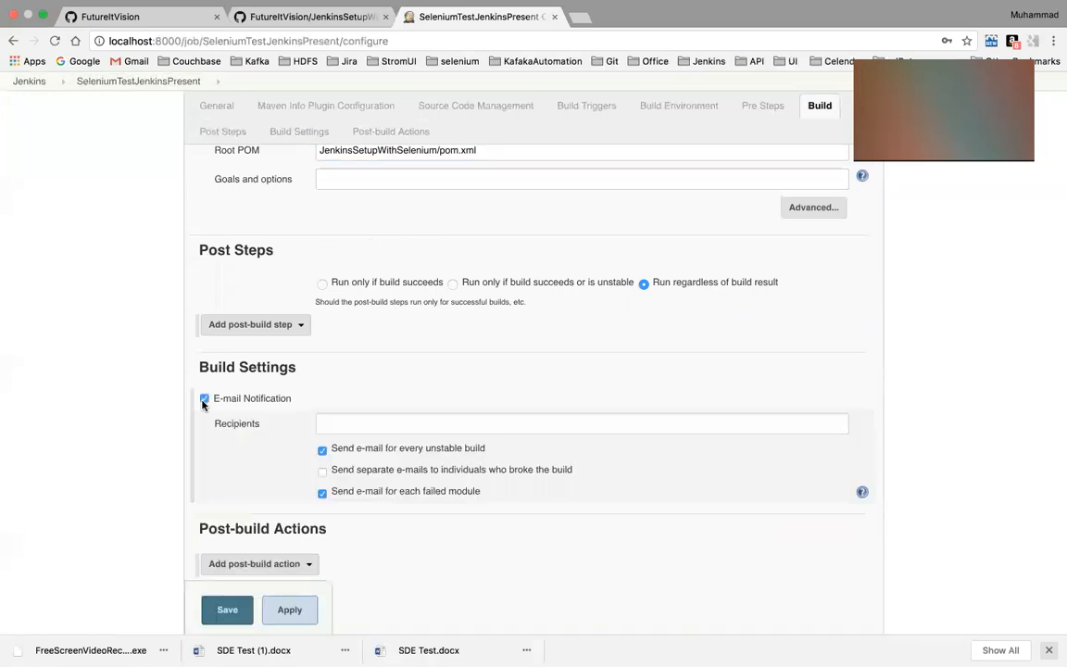
Enter the recipient's e-mail address for notifications and enable separate e-mails to individuals who broke the build
{"action": "left_click", "coordinate": [320, 423]}
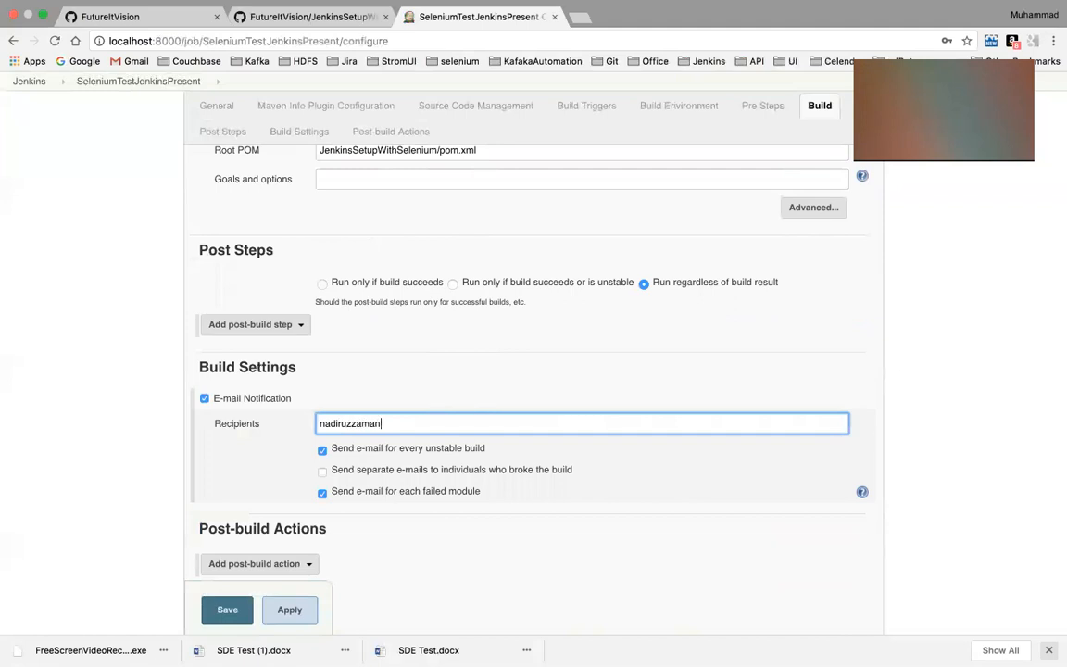
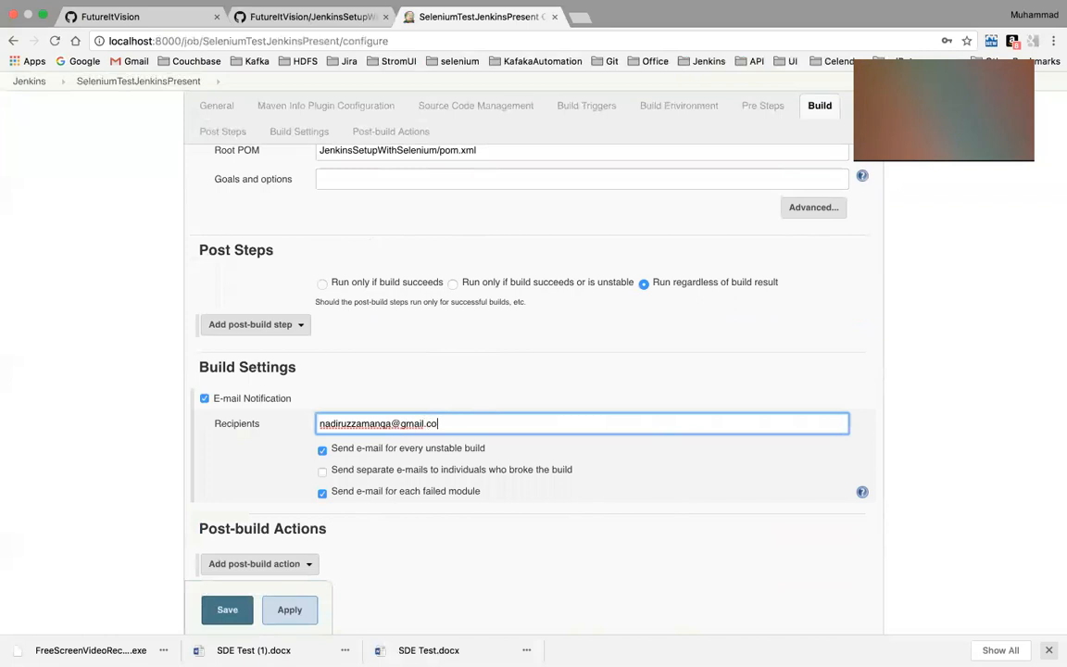
{"action": "left_click", "coordinate": [362, 468]}
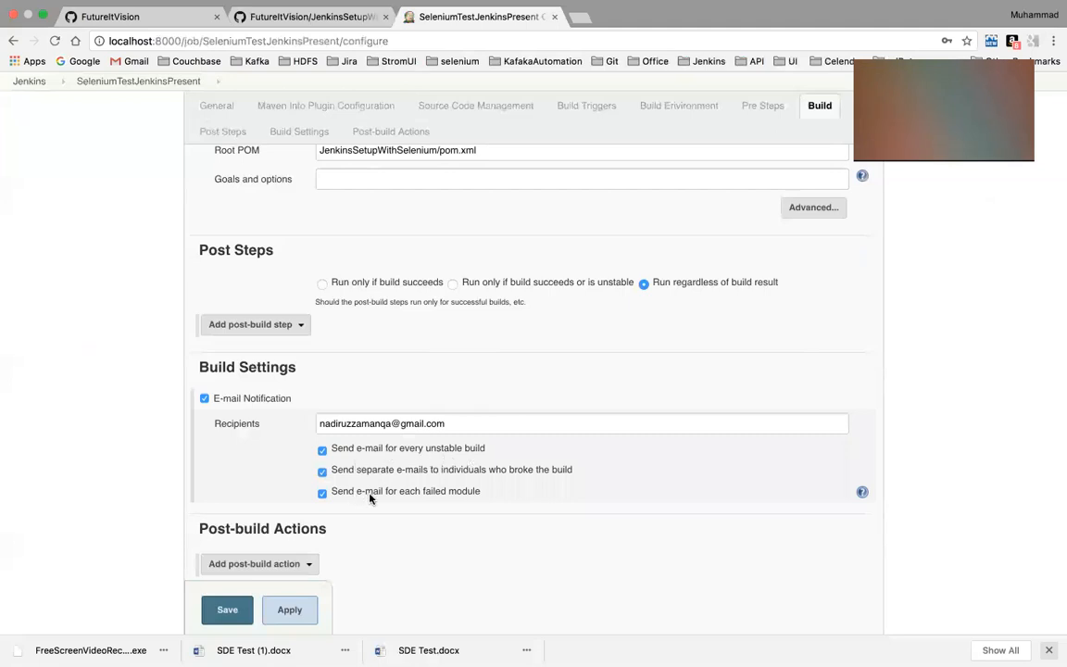
Add a Publish TestNG Results post-build action with the pattern **/testng-results.xml, and save the job configuration
{"action": "scroll", "coordinate": [371, 497], "scroll_direction": "down", "scroll_amount": 1}
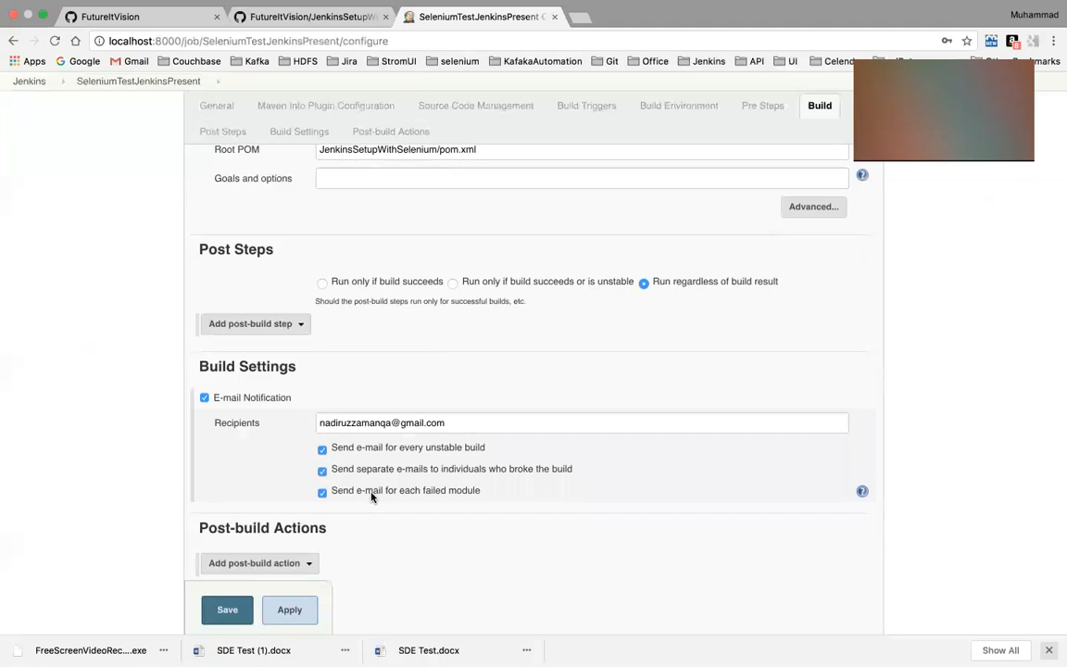
{"action": "scroll", "coordinate": [371, 497], "scroll_direction": "down", "scroll_amount": 2}
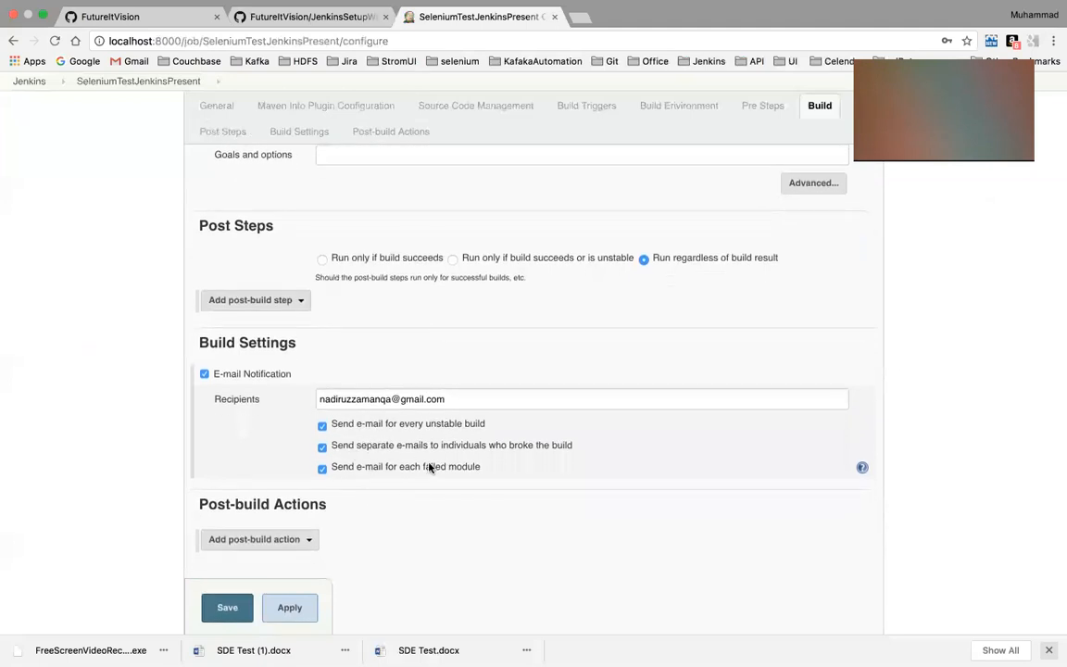
{"action": "scroll", "coordinate": [429, 467], "scroll_direction": "down", "scroll_amount": 5}
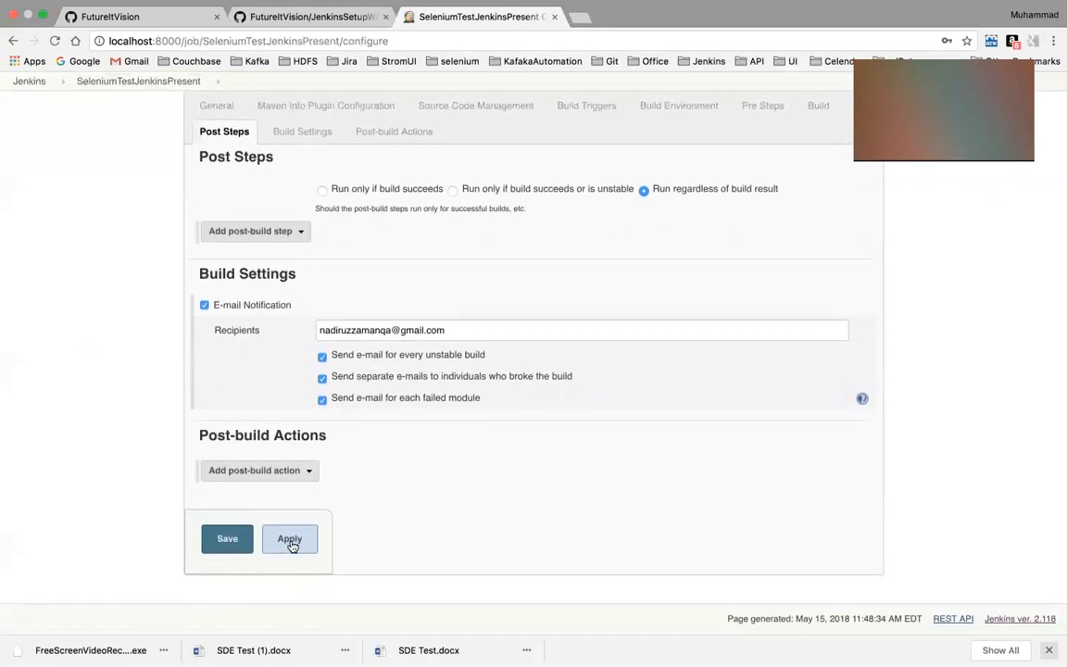
{"action": "left_click", "coordinate": [297, 475]}
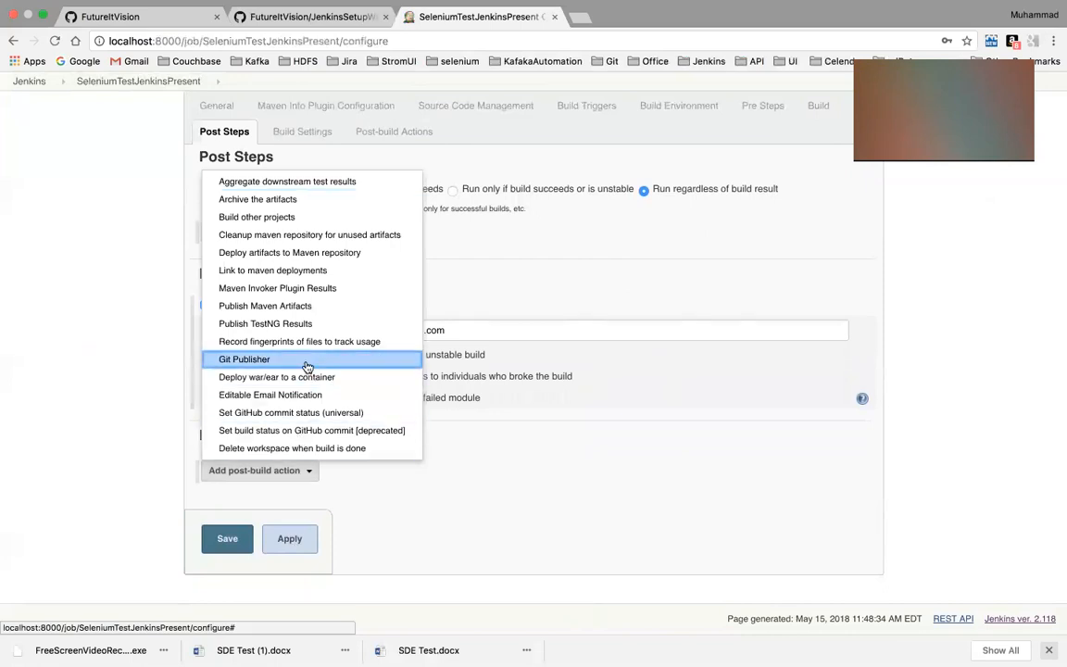
{"action": "left_click", "coordinate": [274, 329]}
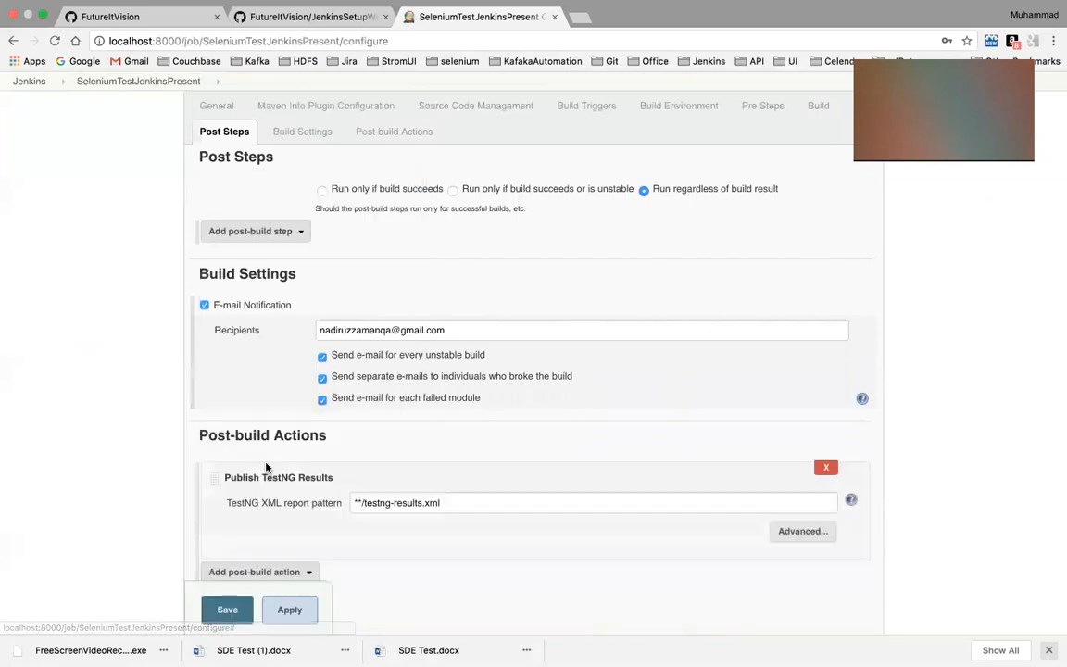
{"action": "left_click", "coordinate": [497, 503]}
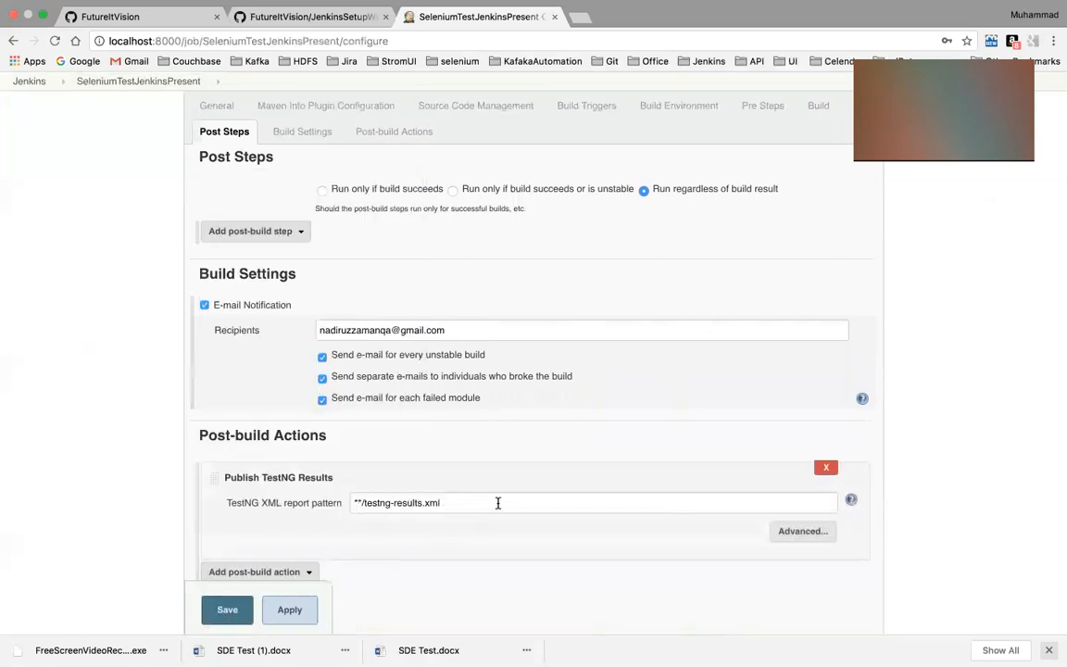
{"action": "scroll", "coordinate": [498, 503], "scroll_direction": "down", "scroll_amount": 3}
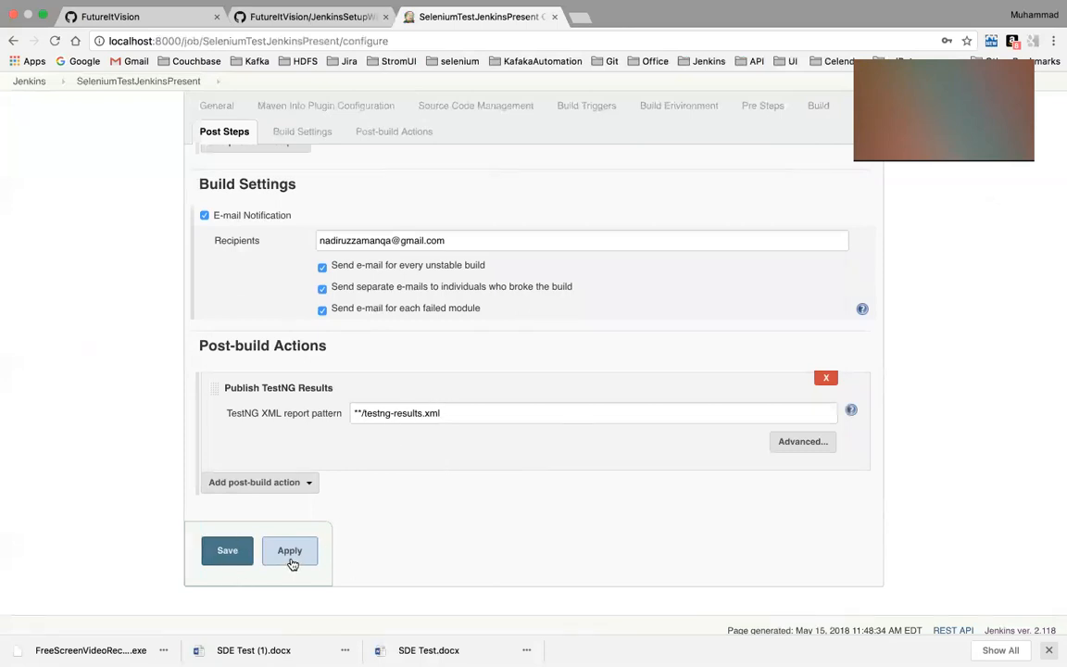
{"action": "left_click", "coordinate": [290, 551]}
{"action": "left_click", "coordinate": [227, 552]}
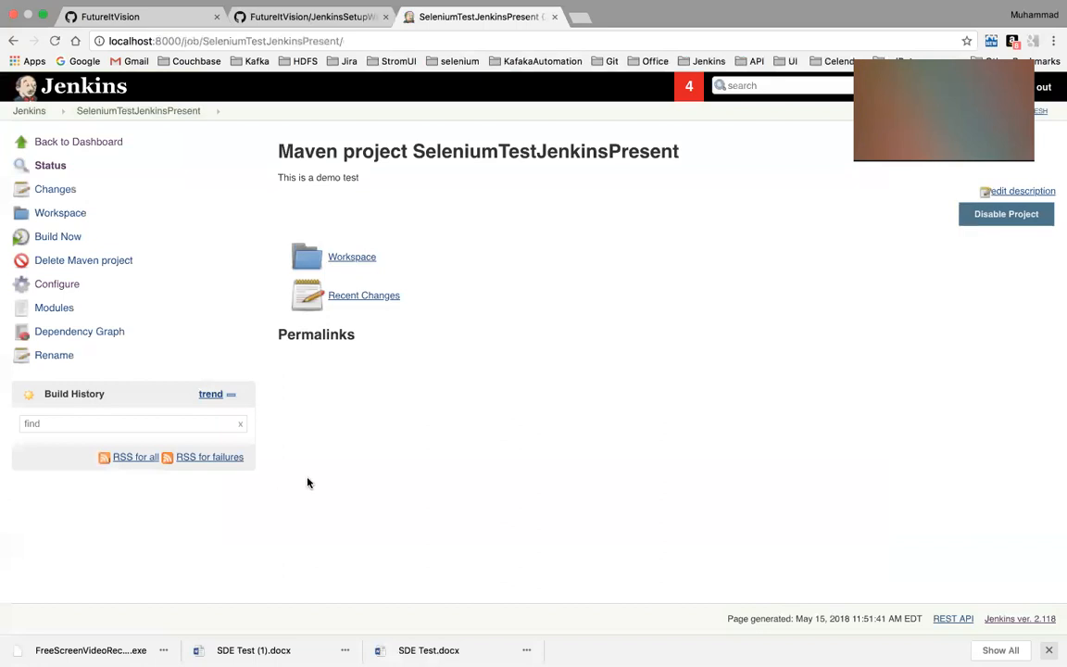
Switch to Eclipse, where the MyFirstJenkinsSetup project is open
{"action": "key", "text": "ctrl+Left"}
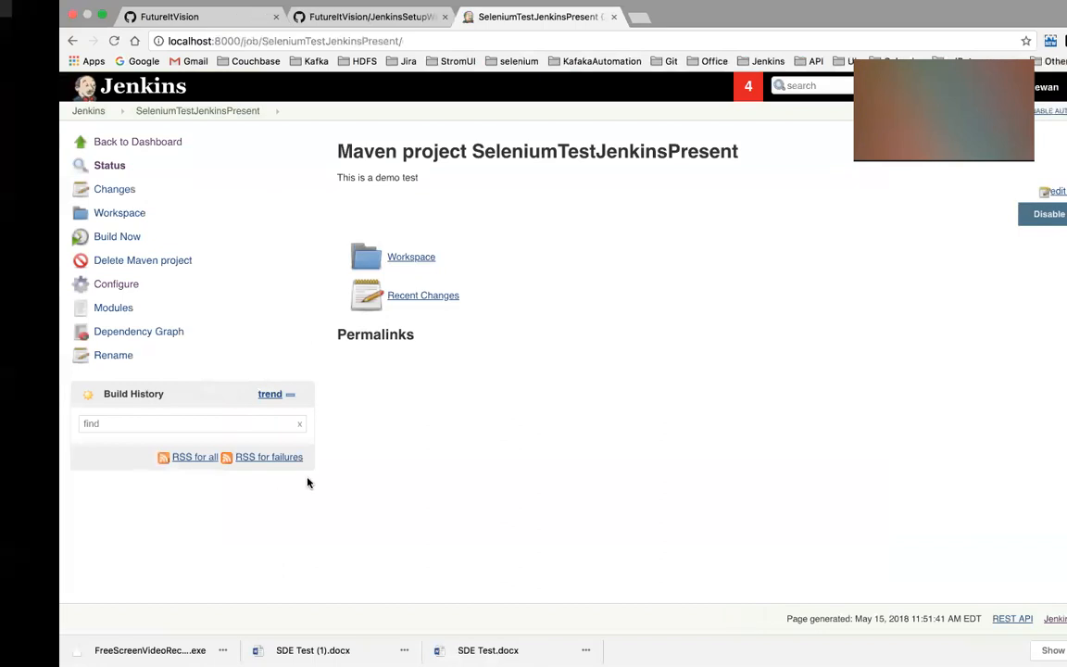
{"action": "key", "text": "ctrl+Right"}
{"action": "key", "text": "ctrl+Right"}
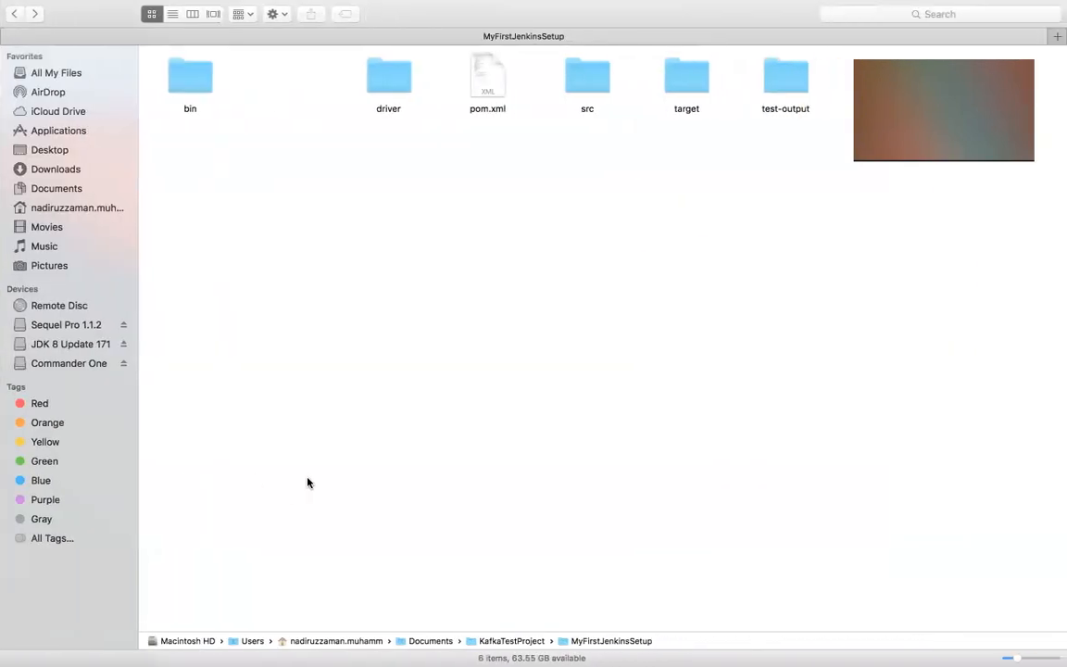
{"action": "key", "text": "ctrl+Right"}
{"action": "key", "text": "ctrl+Right"}
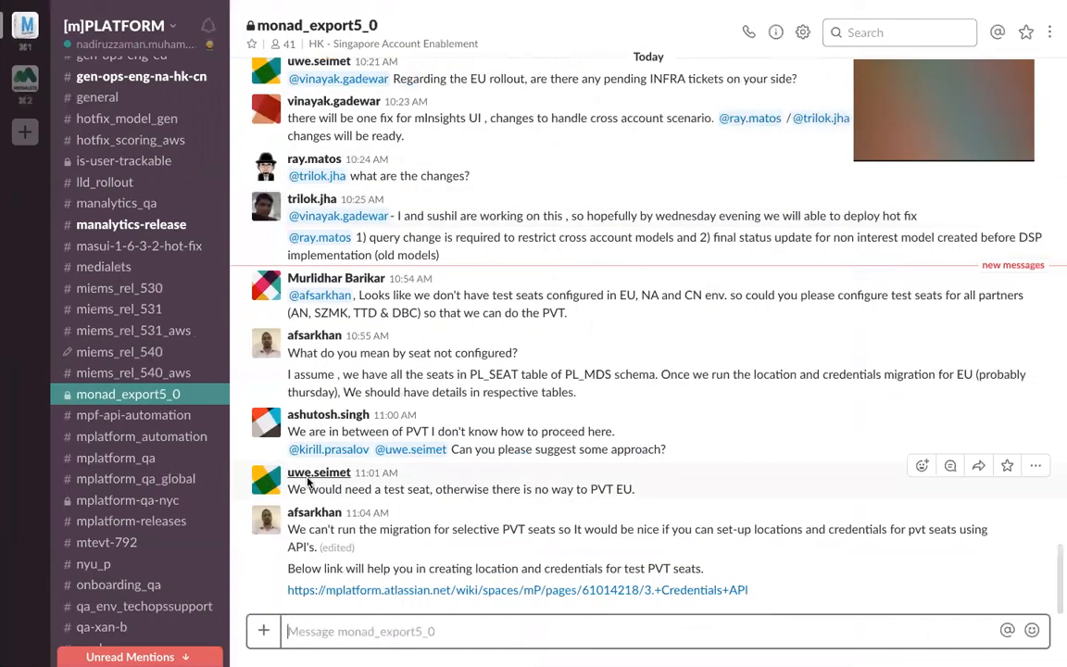
{"action": "key", "text": "ctrl+Left"}
{"action": "key", "text": "ctrl+Left"}
{"action": "key", "text": "ctrl+Left"}
{"action": "key", "text": "ctrl+Left"}
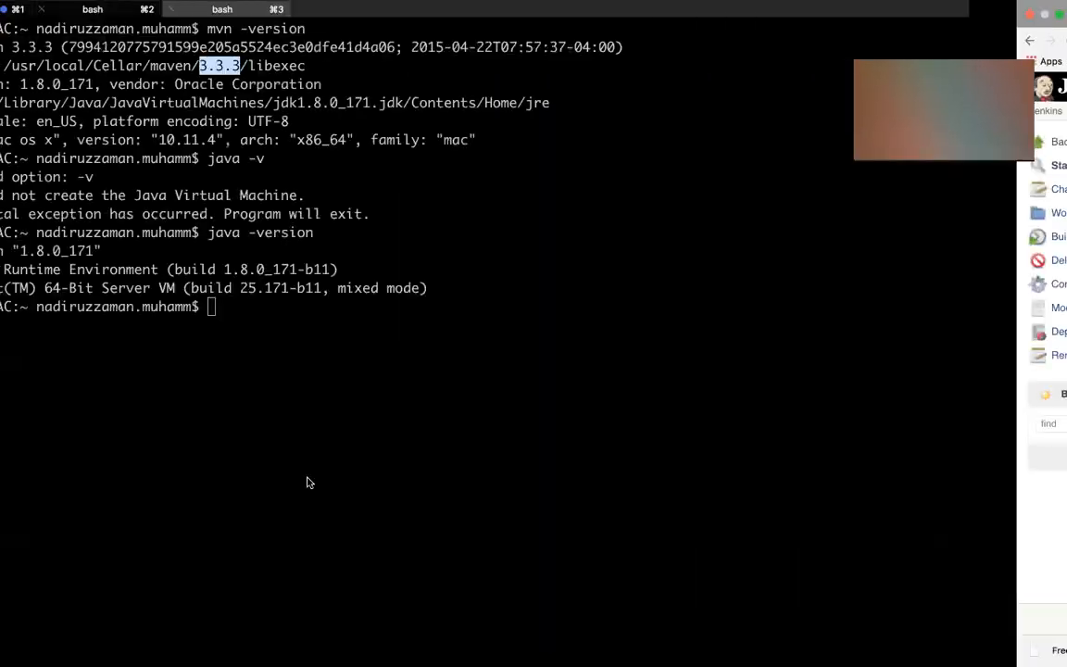
{"action": "key", "text": "ctrl+Left"}
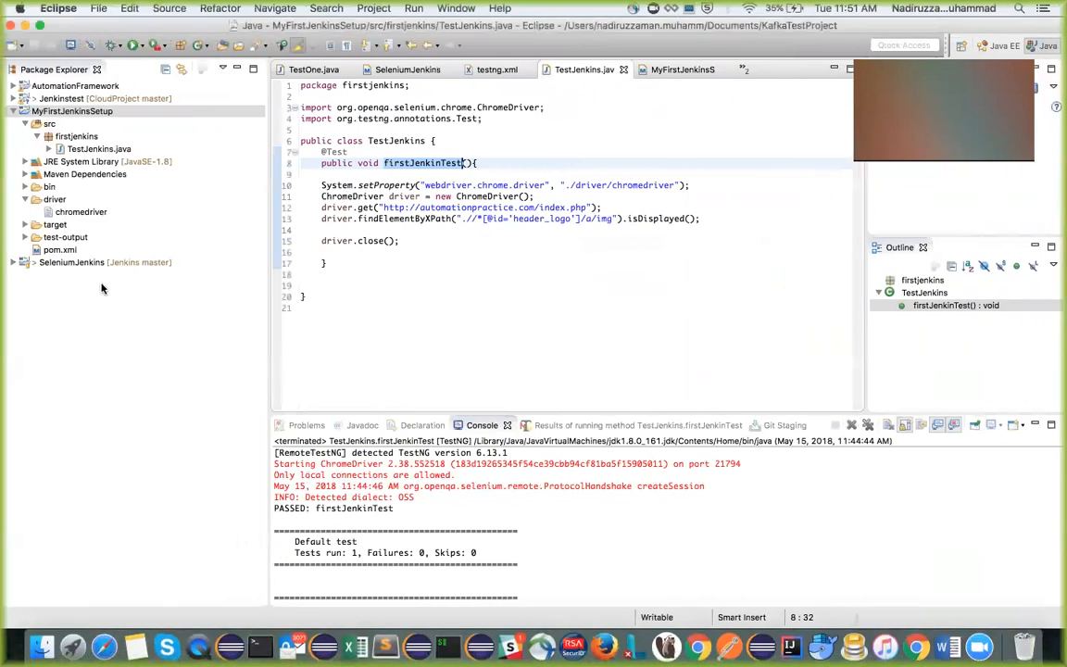
Convert the MyFirstJenkinsSetup project to TestNG, generating testng.xml in the project root with the default suite and test names
{"action": "right_click", "coordinate": [62, 113]}
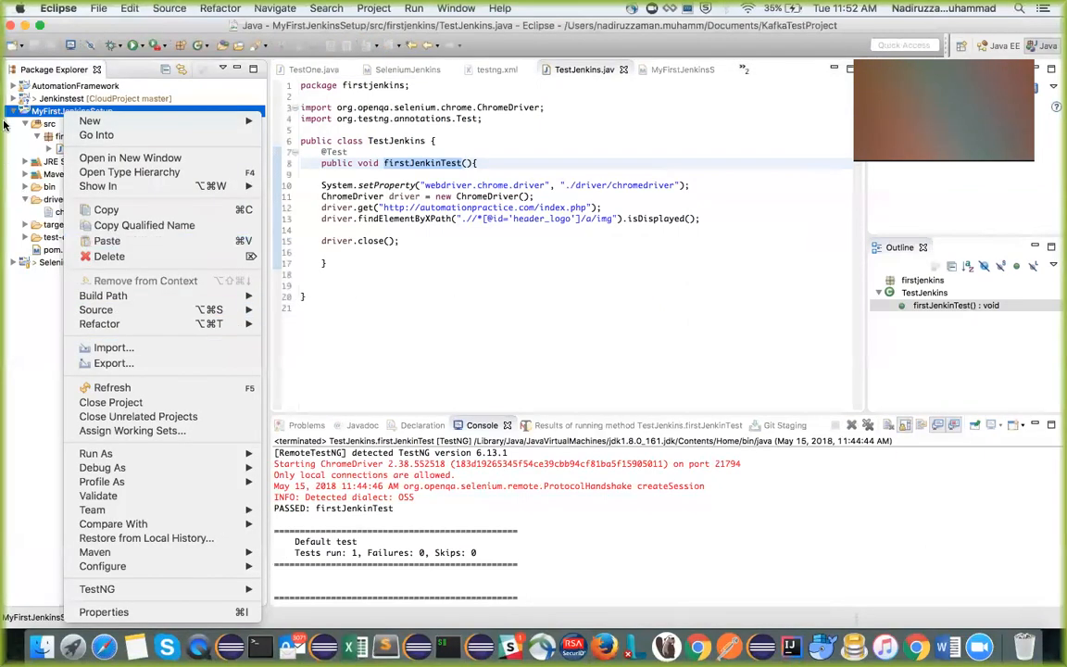
{"action": "left_click", "coordinate": [52, 116]}
{"action": "right_click", "coordinate": [52, 116]}
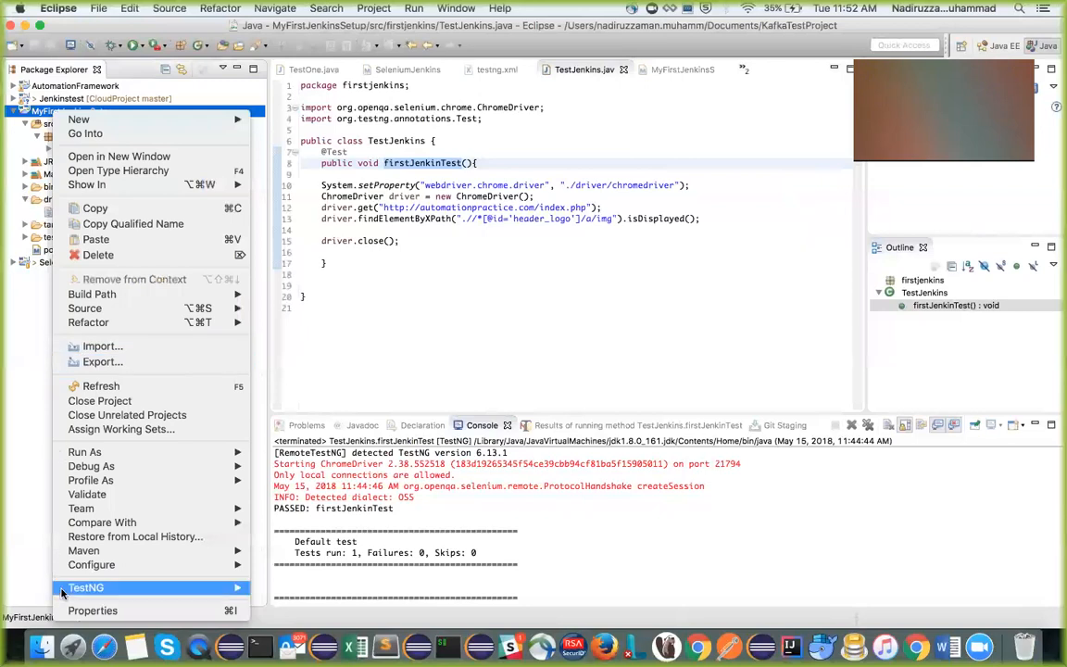
{"action": "mouse_move", "coordinate": [120, 554]}
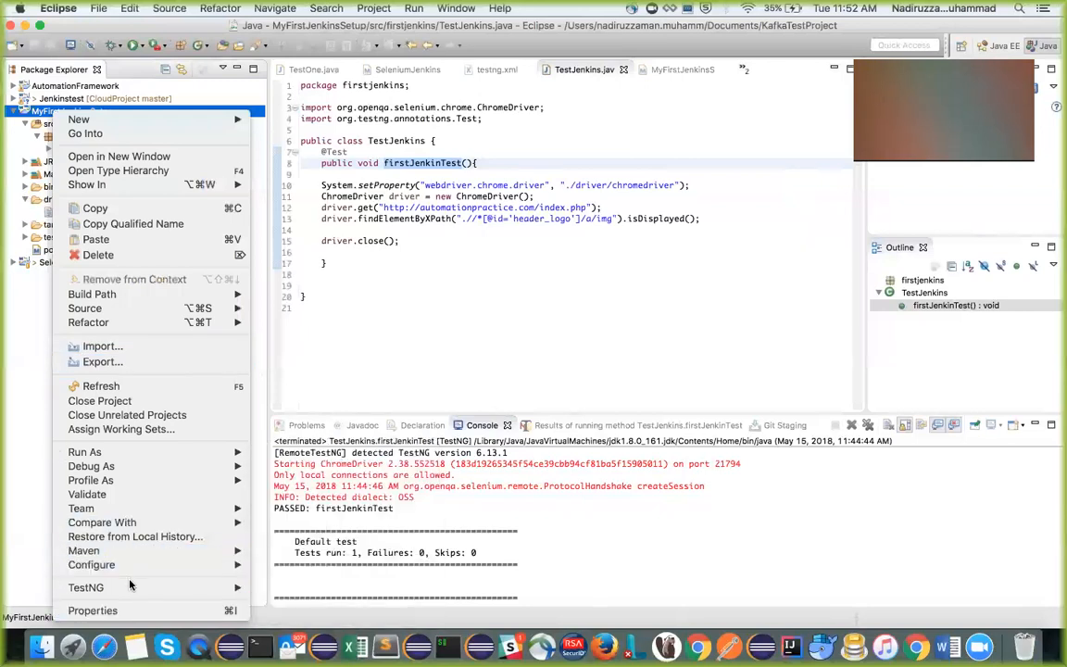
{"action": "mouse_move", "coordinate": [131, 588]}
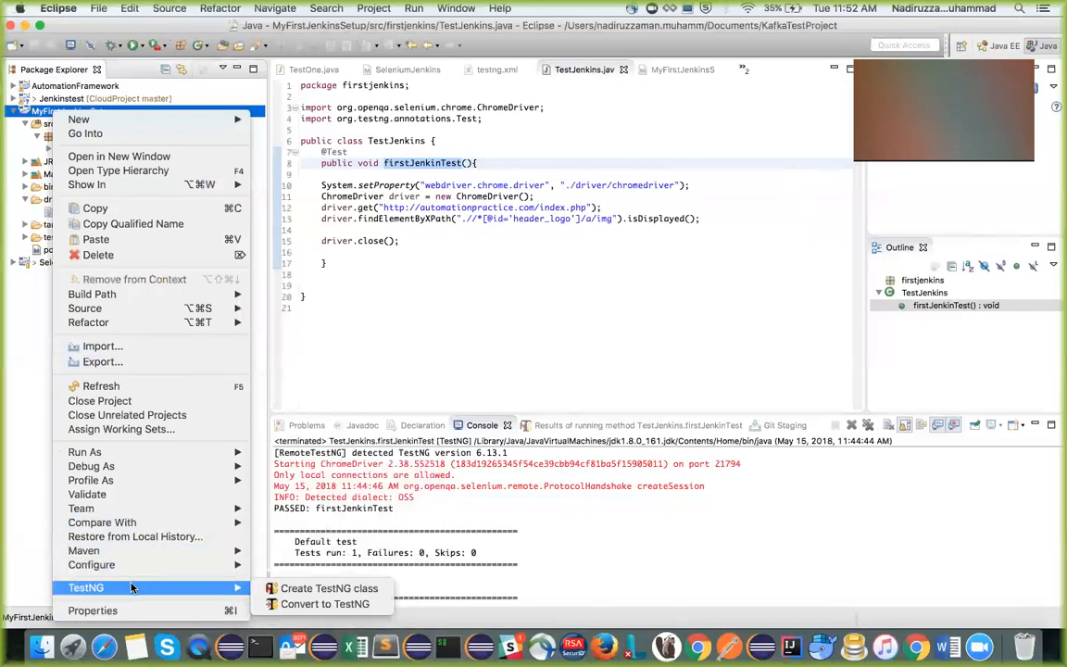
{"action": "left_click", "coordinate": [368, 605]}
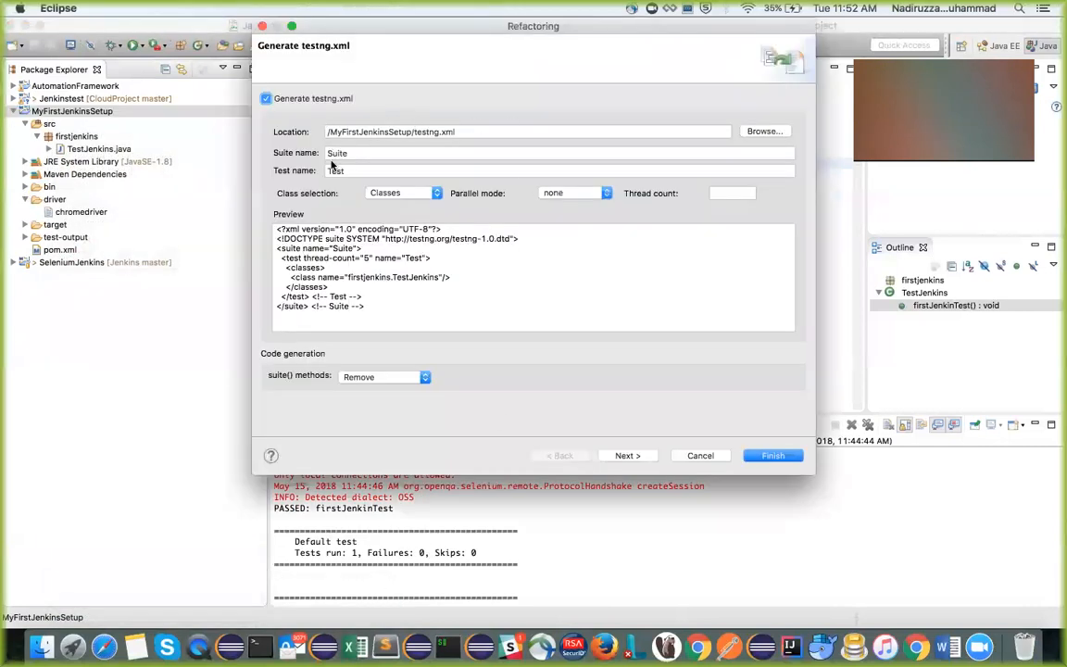
{"action": "left_click", "coordinate": [791, 457]}
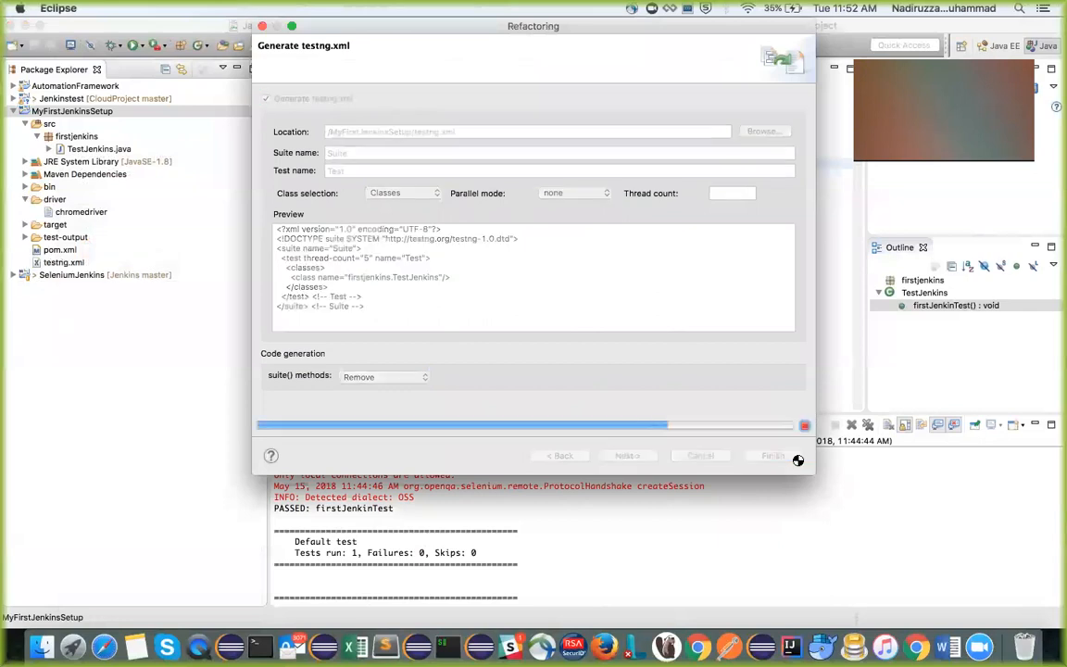
Open the generated testng.xml of MyFirstJenkinsSetup and check its test class entry
{"action": "left_click", "coordinate": [75, 264]}
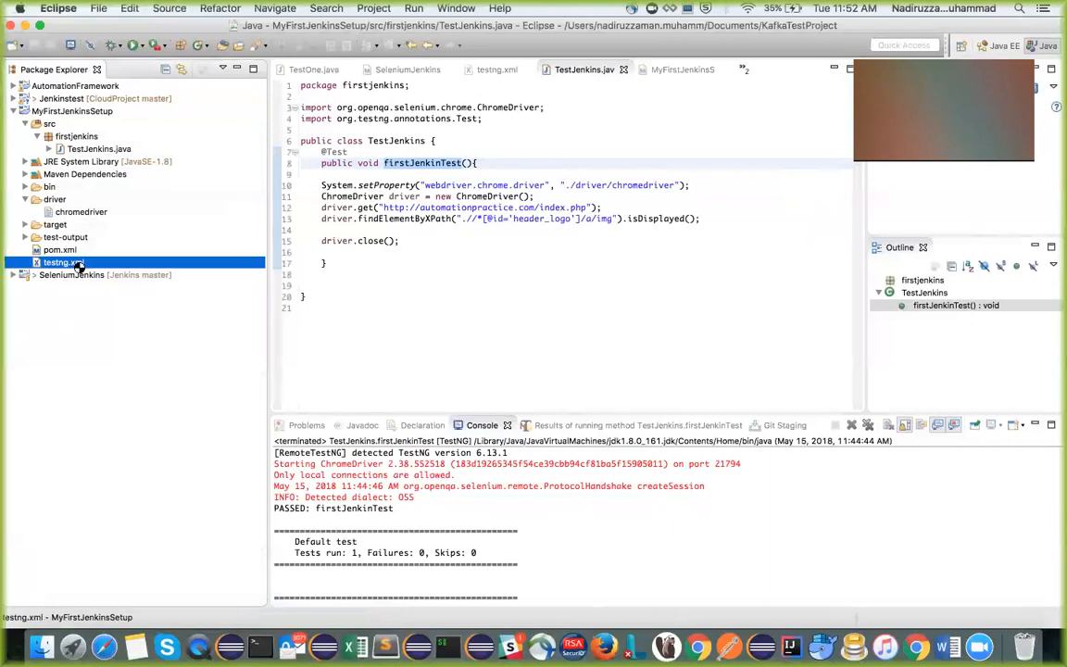
{"action": "double_click", "coordinate": [78, 265]}
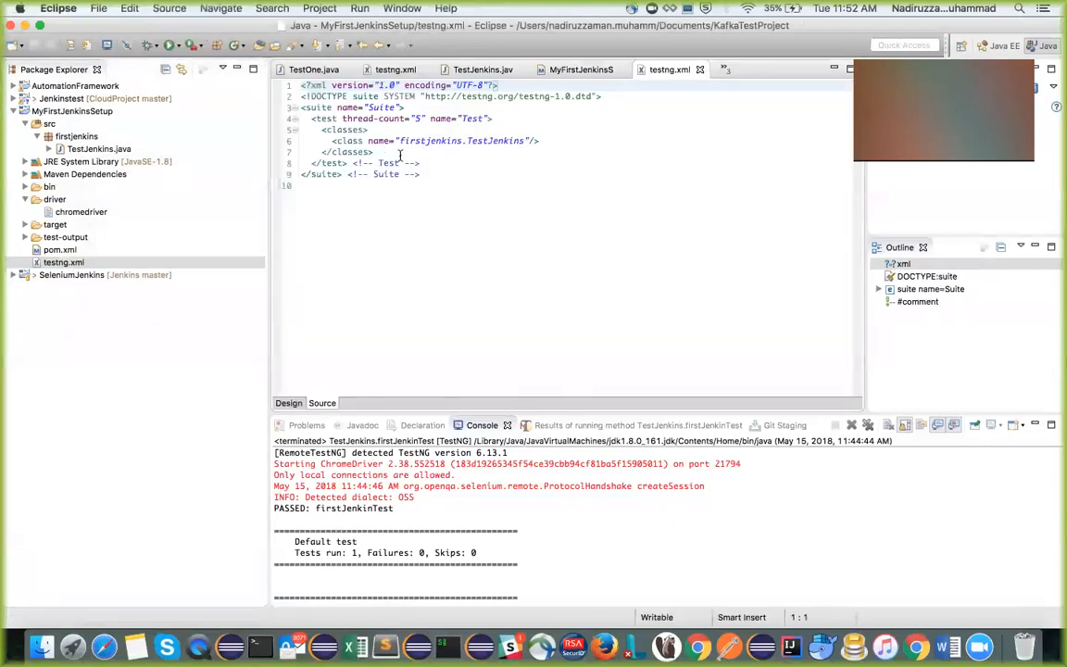
{"action": "left_click_drag", "start_coordinate": [392, 140], "coordinate": [464, 138]}
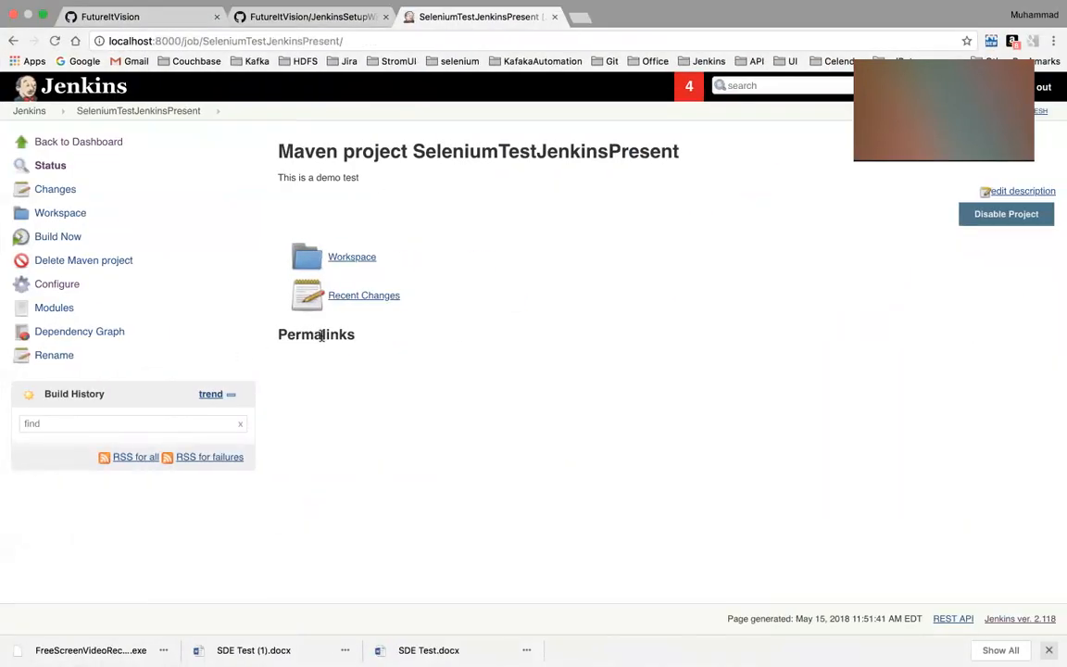
{"action": "key", "text": "super+s"}
{"action": "left_click", "coordinate": [612, 155]}
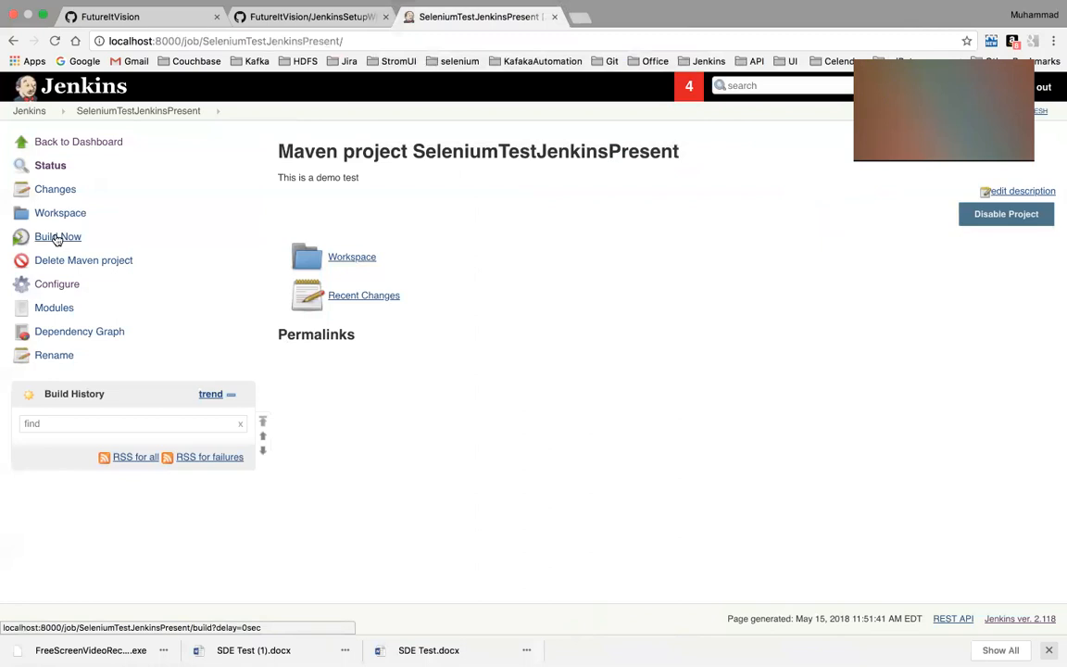
Switch to Jenkins, start a build of SeleniumTestJenkinsPresent, and examine the console output of build #1 for errors
{"action": "left_click", "coordinate": [57, 239]}
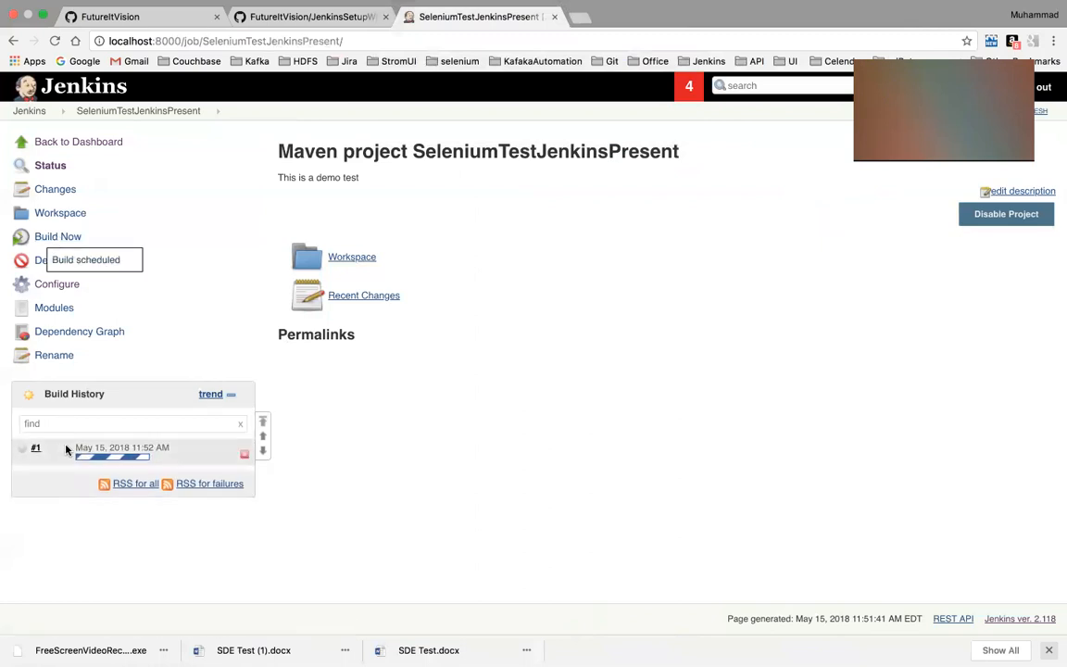
{"action": "left_click", "coordinate": [47, 450]}
{"action": "left_click", "coordinate": [42, 490]}
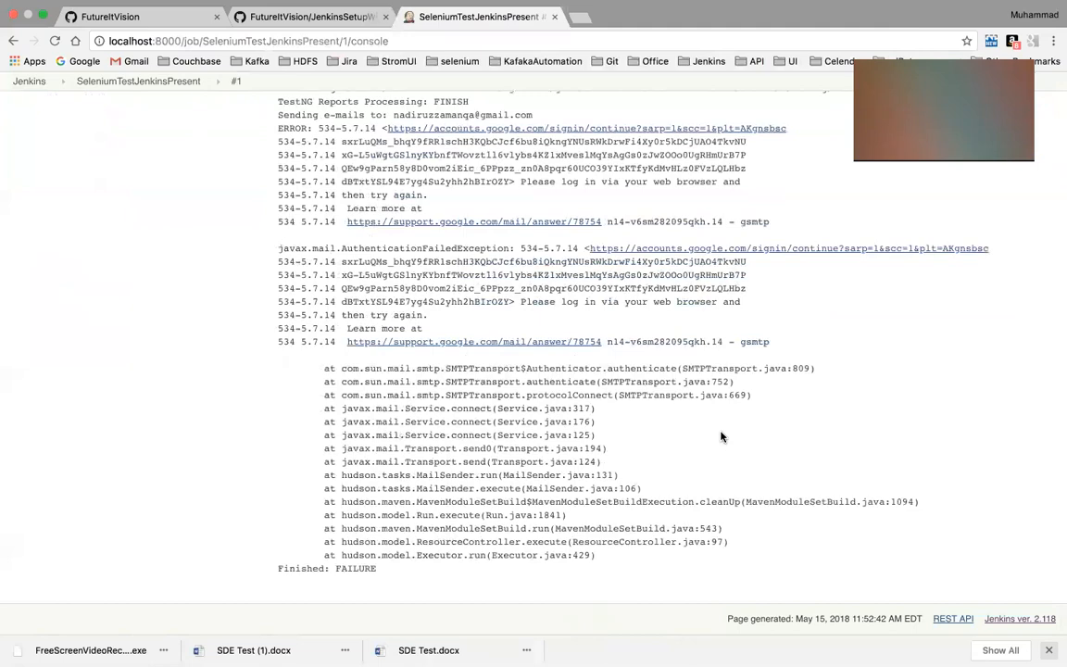
{"action": "scroll", "coordinate": [721, 437], "scroll_direction": "up", "scroll_amount": 10}
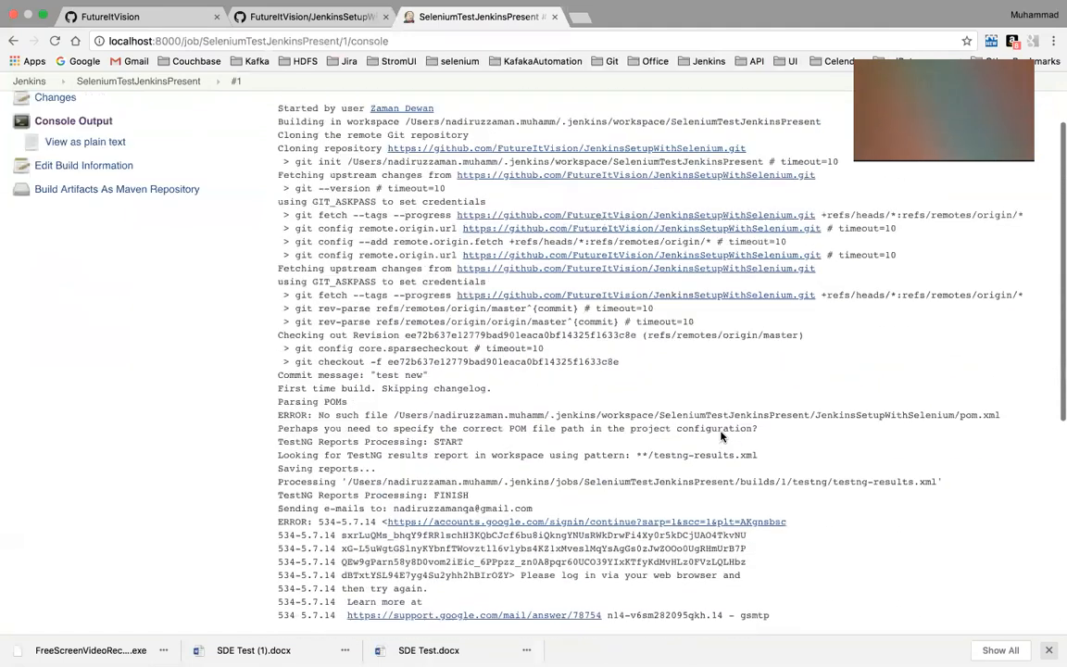
{"action": "scroll", "coordinate": [721, 436], "scroll_direction": "up", "scroll_amount": 2}
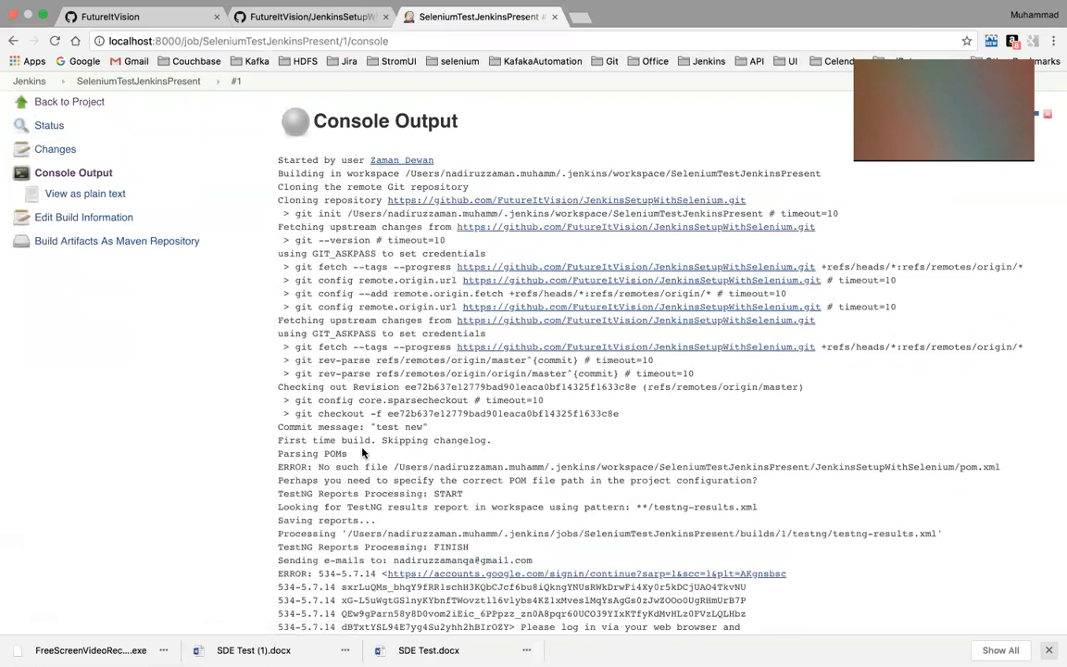
{"action": "scroll", "coordinate": [362, 452], "scroll_direction": "down", "scroll_amount": 1}
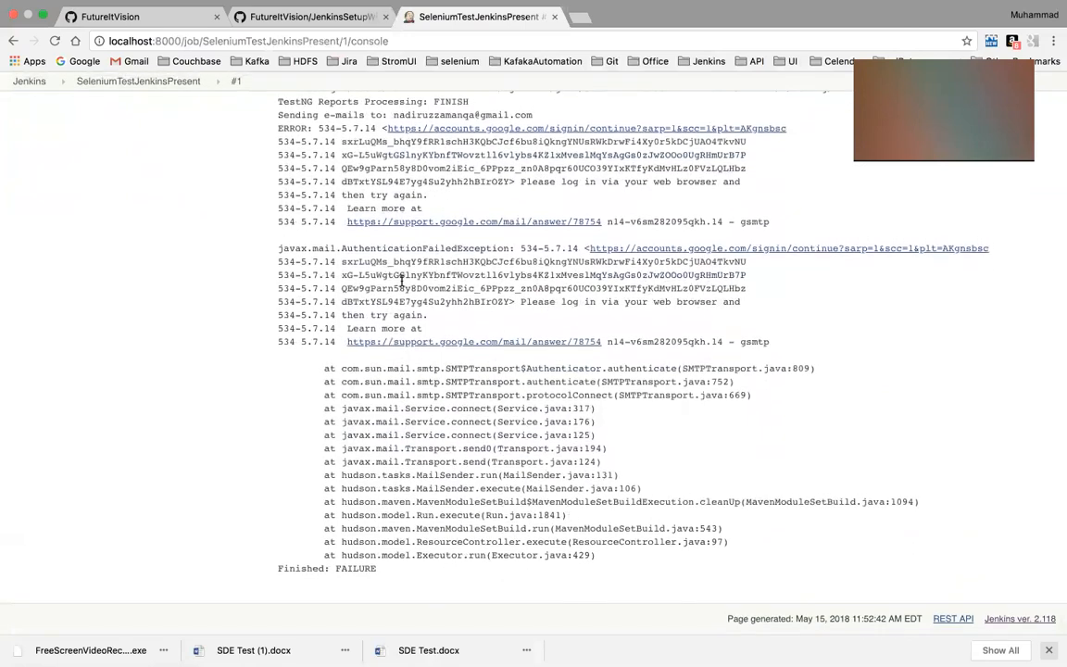
{"action": "scroll", "coordinate": [456, 232], "scroll_direction": "up", "scroll_amount": 6}
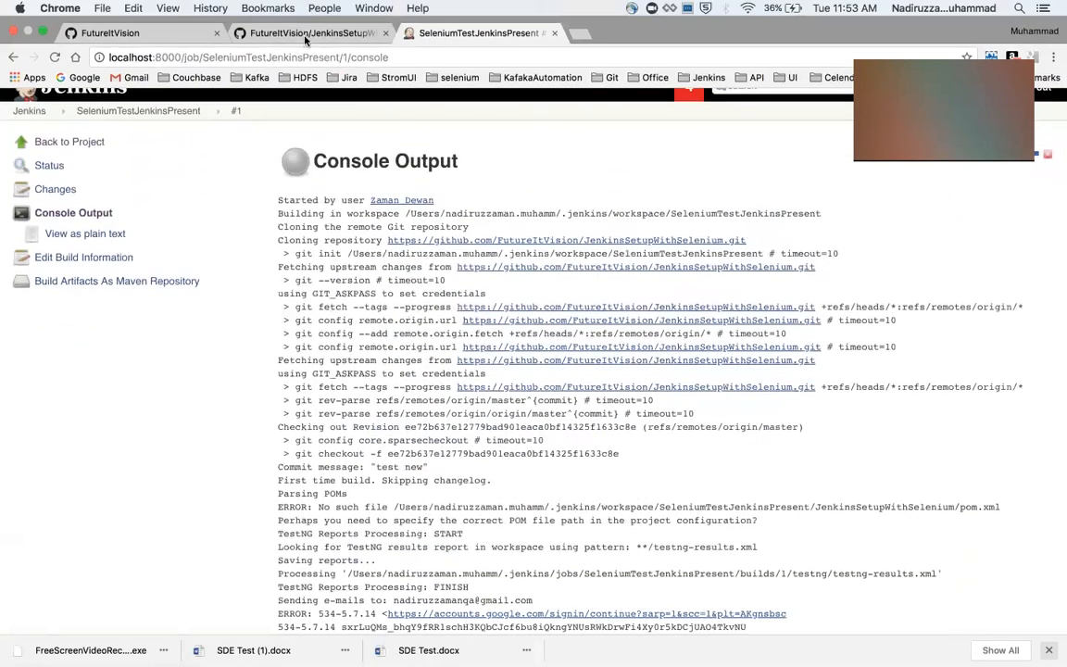
Switch to the JenkinsSetupWithSelenium repository on GitHub and check the SeleniumJenkins folder for its exact name and pom.xml
{"action": "left_click", "coordinate": [306, 38]}
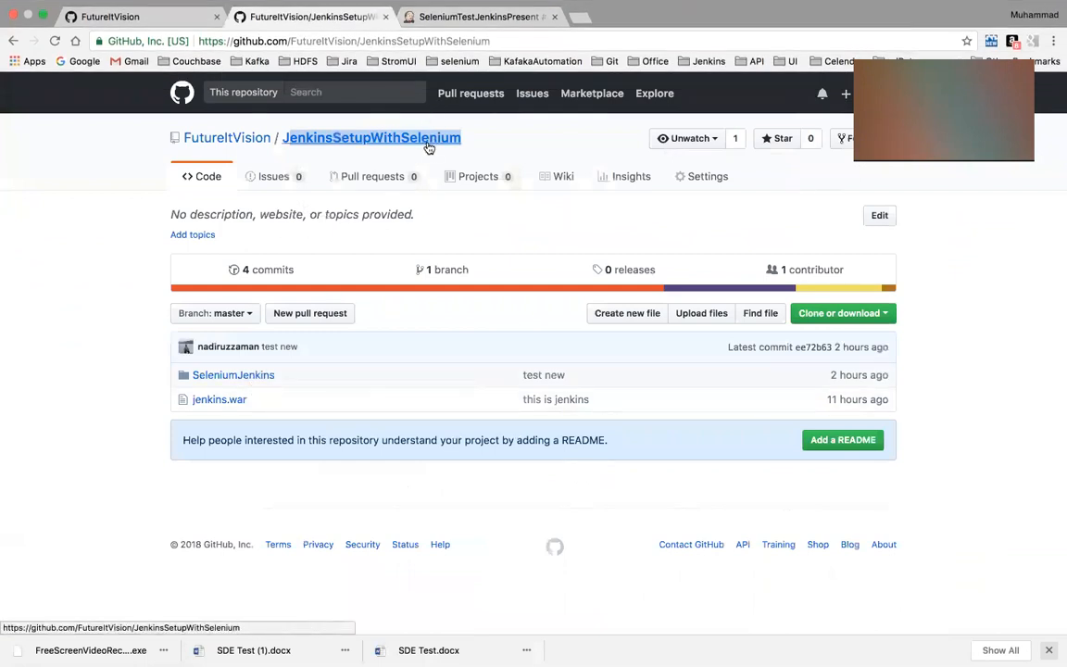
{"action": "left_click", "coordinate": [424, 147]}
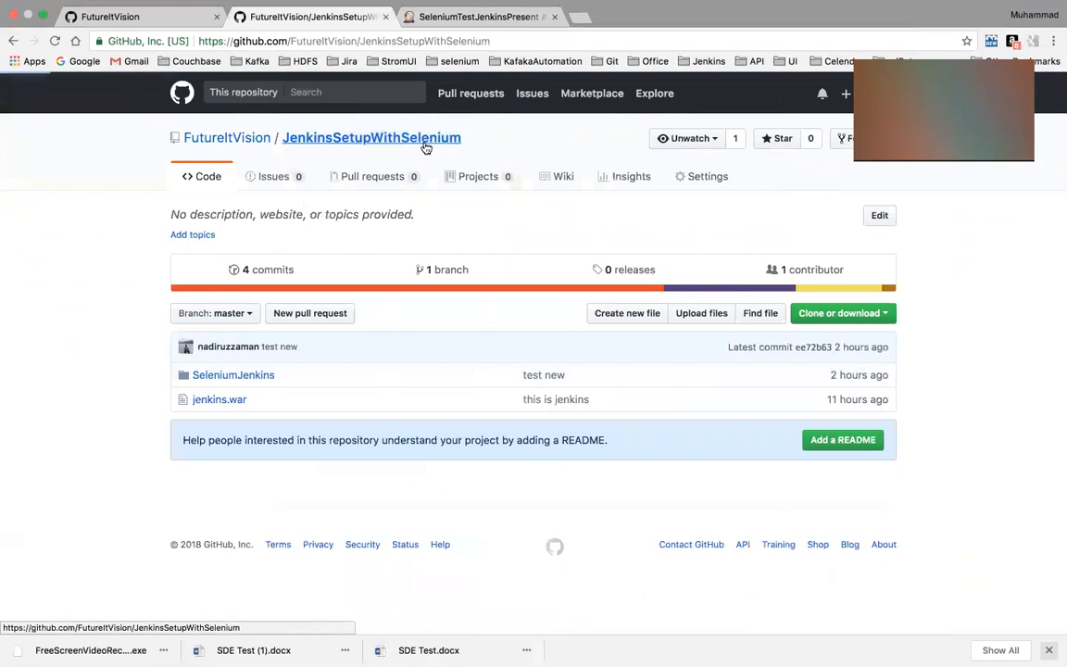
{"action": "left_click", "coordinate": [241, 383]}
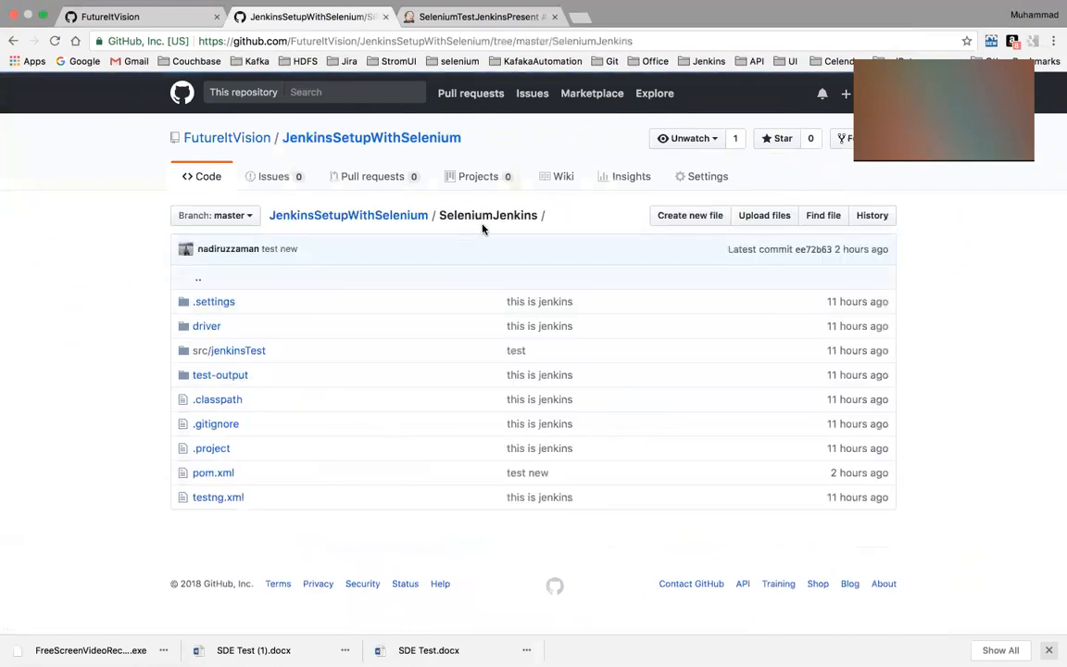
{"action": "left_click_drag", "start_coordinate": [433, 212], "coordinate": [511, 214]}
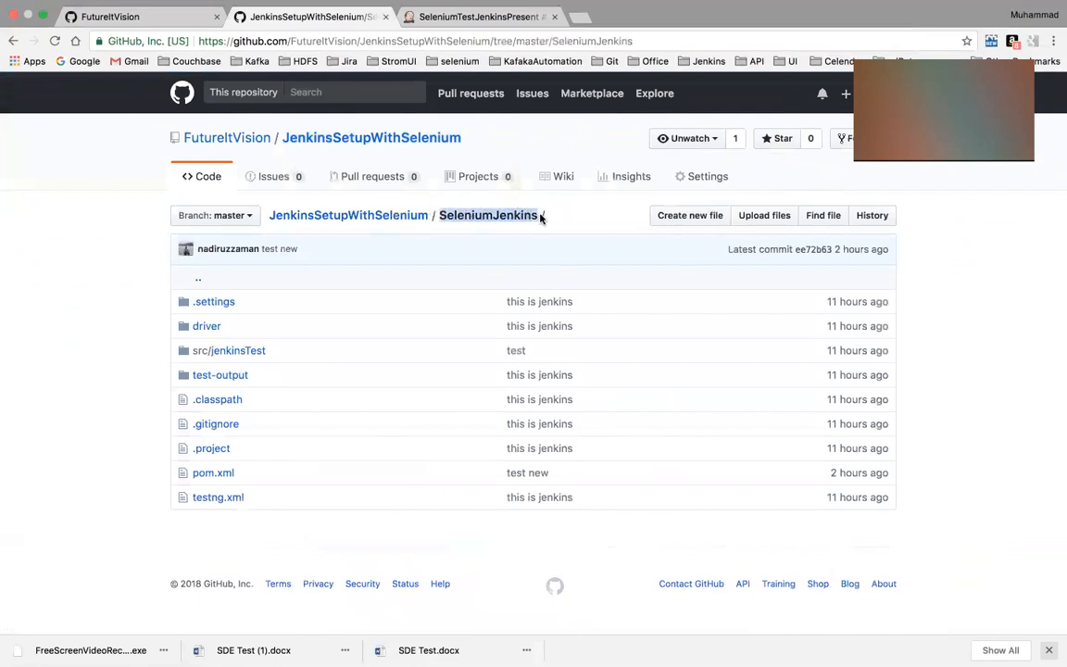
Return to Jenkins and open the configuration of the SeleniumTestJenkinsPresent job
{"action": "left_click", "coordinate": [505, 18]}
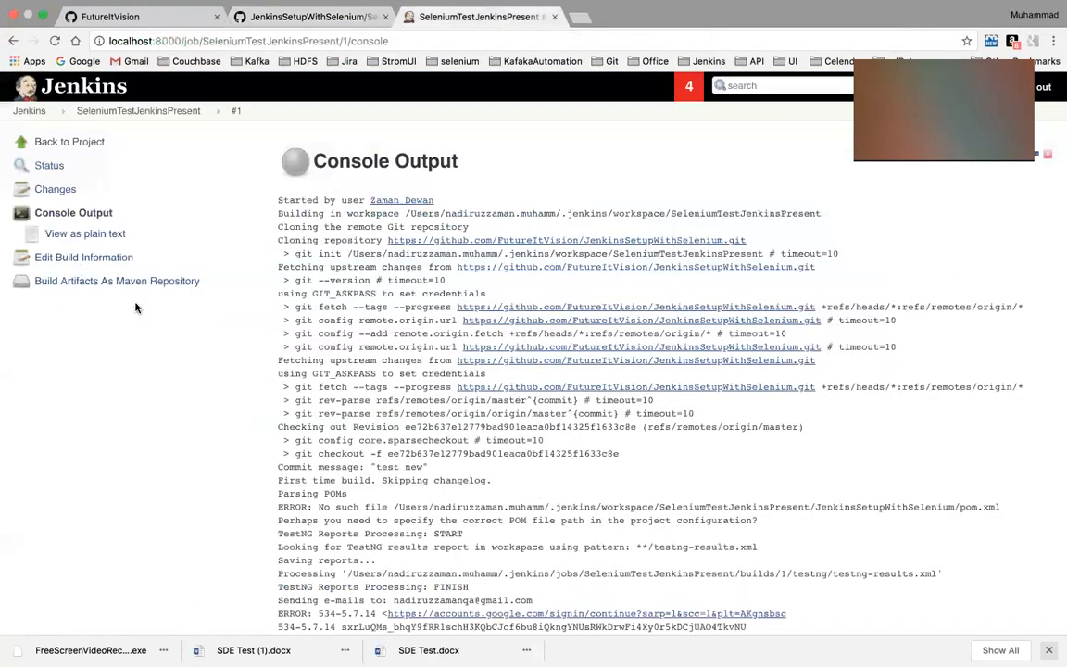
{"action": "left_click", "coordinate": [29, 116]}
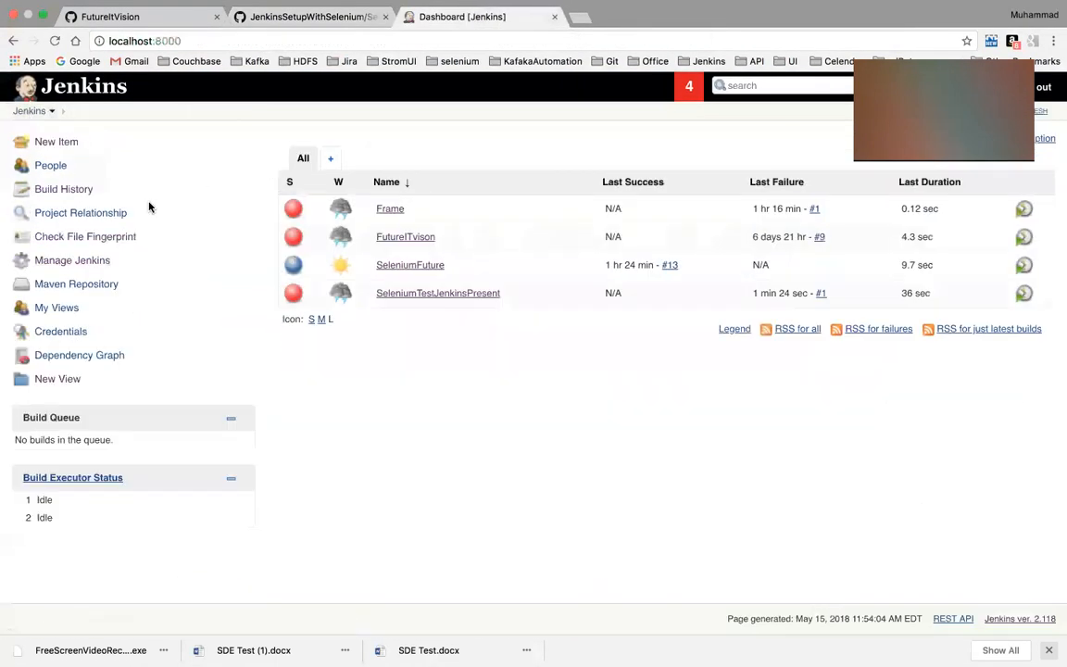
{"action": "left_click", "coordinate": [453, 294]}
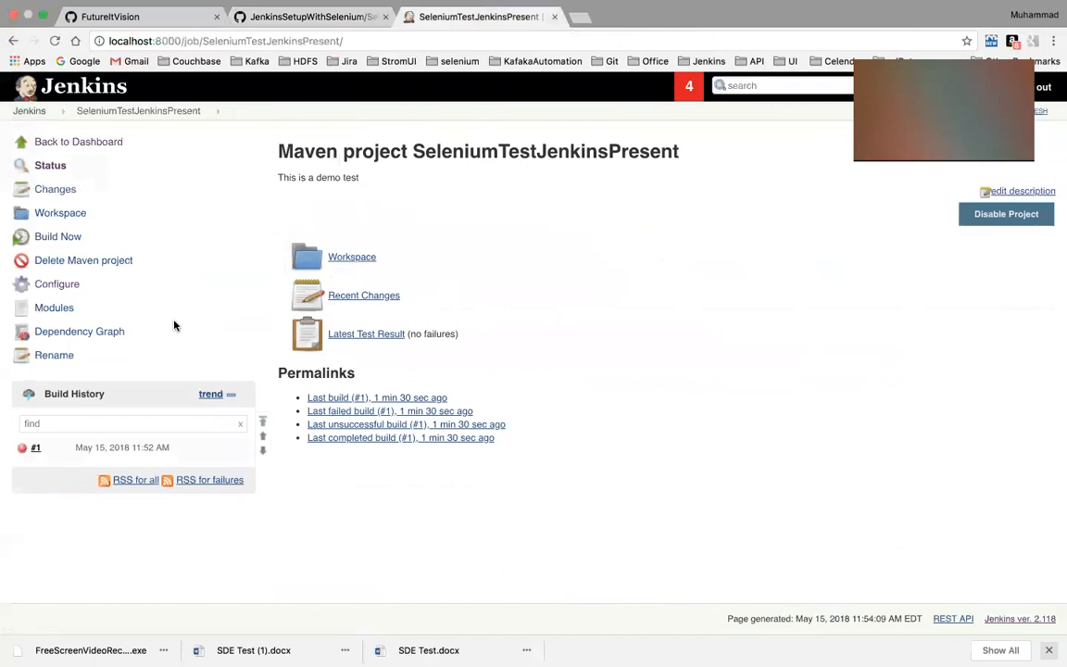
{"action": "left_click", "coordinate": [59, 289]}
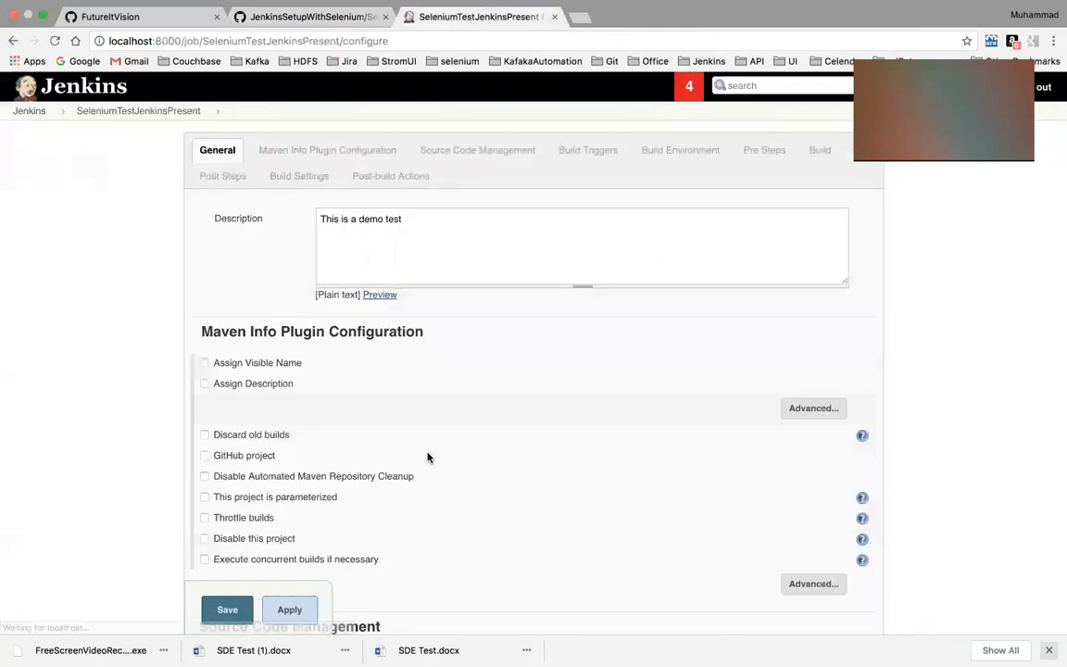
Set the job's Root POM to SeleniumJenkins/pom.xml, then apply and save the configuration
{"action": "scroll", "coordinate": [426, 457], "scroll_direction": "down", "scroll_amount": 6}
{"action": "scroll", "coordinate": [490, 461], "scroll_direction": "down", "scroll_amount": 3}
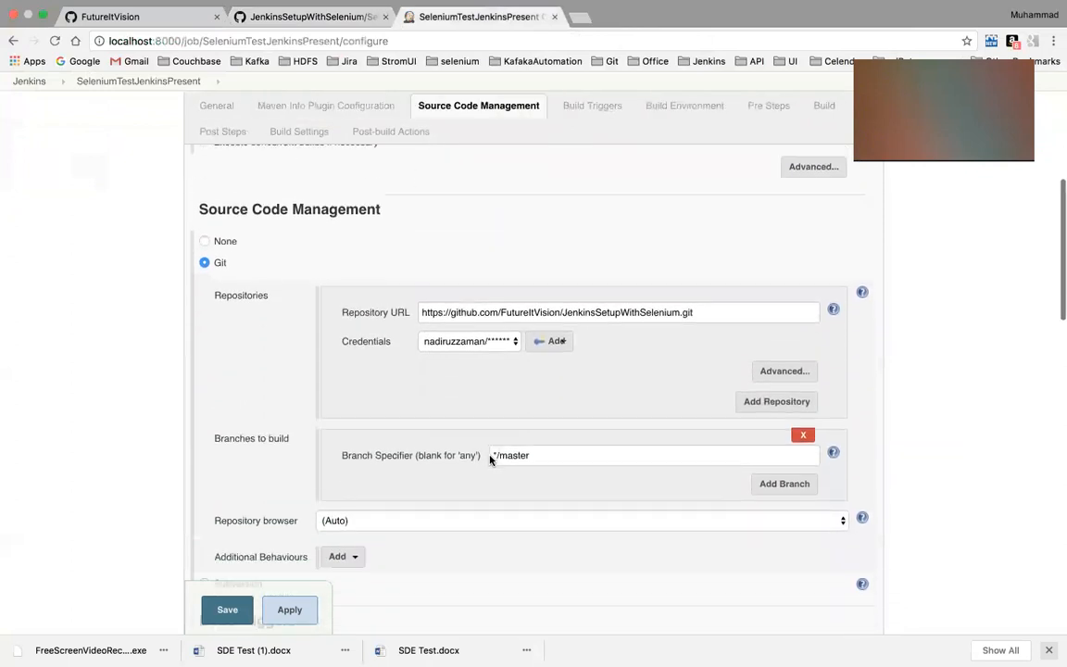
{"action": "scroll", "coordinate": [489, 461], "scroll_direction": "down", "scroll_amount": 10}
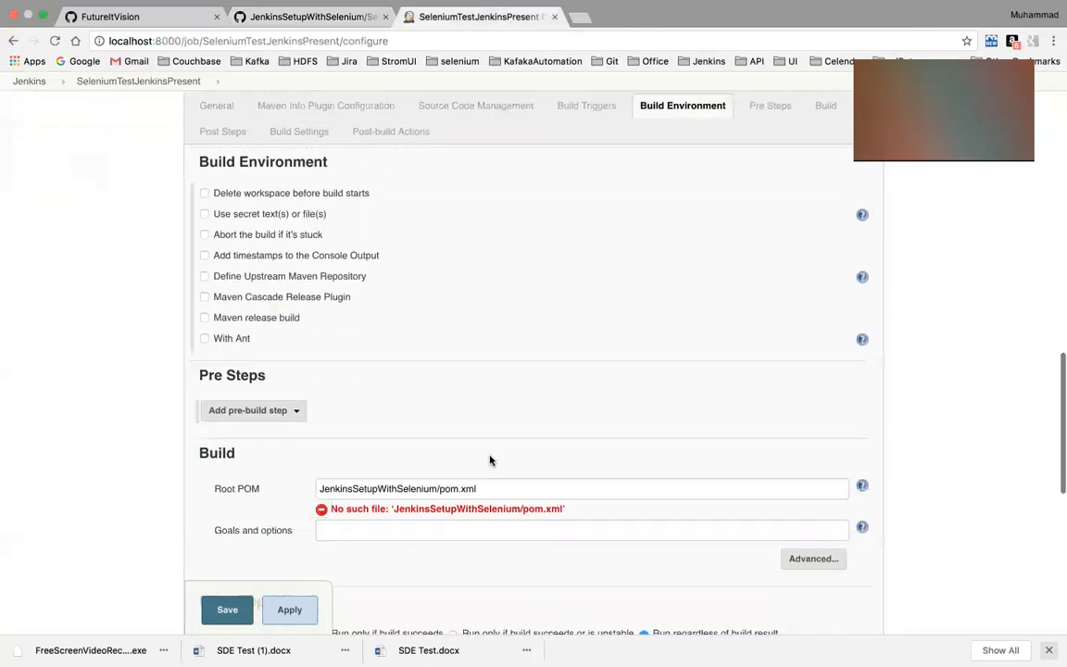
{"action": "scroll", "coordinate": [490, 460], "scroll_direction": "down", "scroll_amount": 1}
{"action": "left_click", "coordinate": [436, 454]}
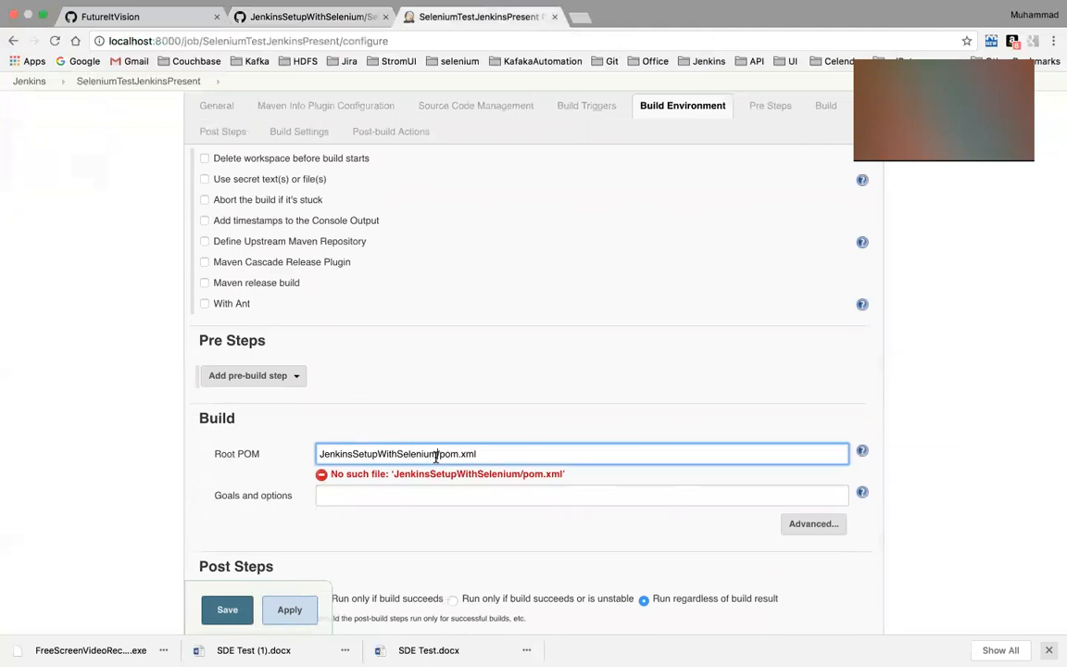
{"action": "key", "text": "BackSpace"}
{"action": "key", "text": "BackSpace"}
{"action": "key", "text": "BackSpace"}
{"action": "key", "text": "BackSpace"}
{"action": "key", "text": "BackSpace"}
{"action": "key", "text": "BackSpace"}
{"action": "key", "text": "BackSpace"}
{"action": "key", "text": "BackSpace"}
{"action": "key", "text": "BackSpace"}
{"action": "key", "text": "BackSpace"}
{"action": "key", "text": "BackSpace"}
{"action": "key", "text": "BackSpace"}
{"action": "key", "text": "BackSpace"}
{"action": "key", "text": "BackSpace"}
{"action": "key", "text": "BackSpace"}
{"action": "key", "text": "BackSpace"}
{"action": "key", "text": "BackSpace"}
{"action": "key", "text": "BackSpace"}
{"action": "key", "text": "BackSpace"}
{"action": "key", "text": "BackSpace"}
{"action": "key", "text": "BackSpace"}
{"action": "key", "text": "BackSpace"}
{"action": "key", "text": "BackSpace"}
{"action": "key", "text": "BackSpace"}
{"action": "type", "text": "SeleniumJenkins"}
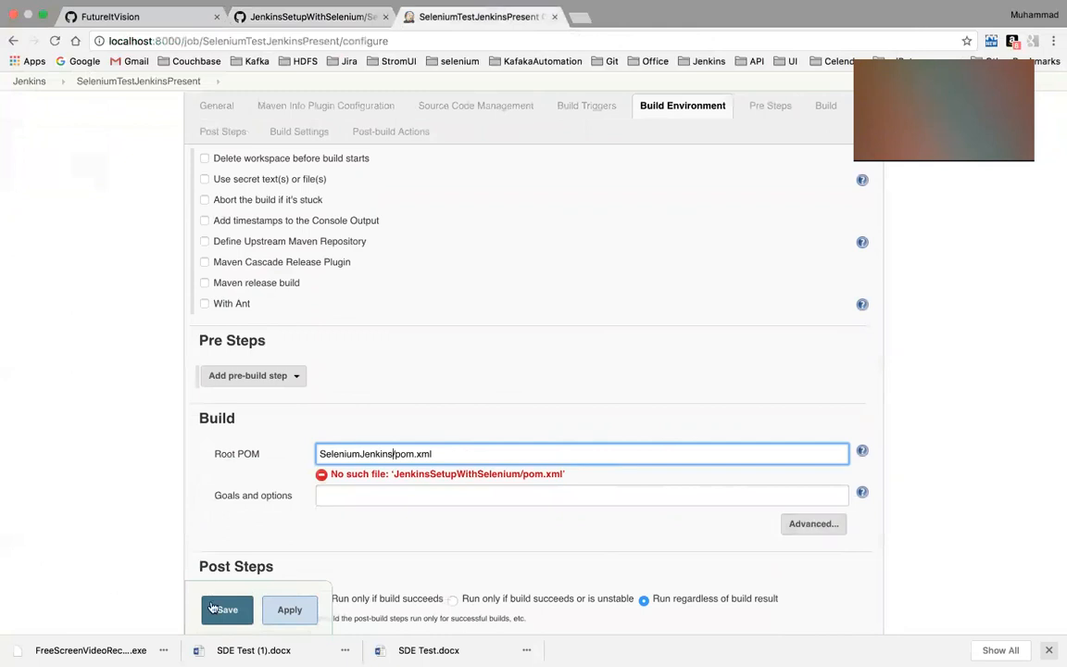
{"action": "left_click", "coordinate": [312, 615]}
{"action": "left_click", "coordinate": [221, 616]}
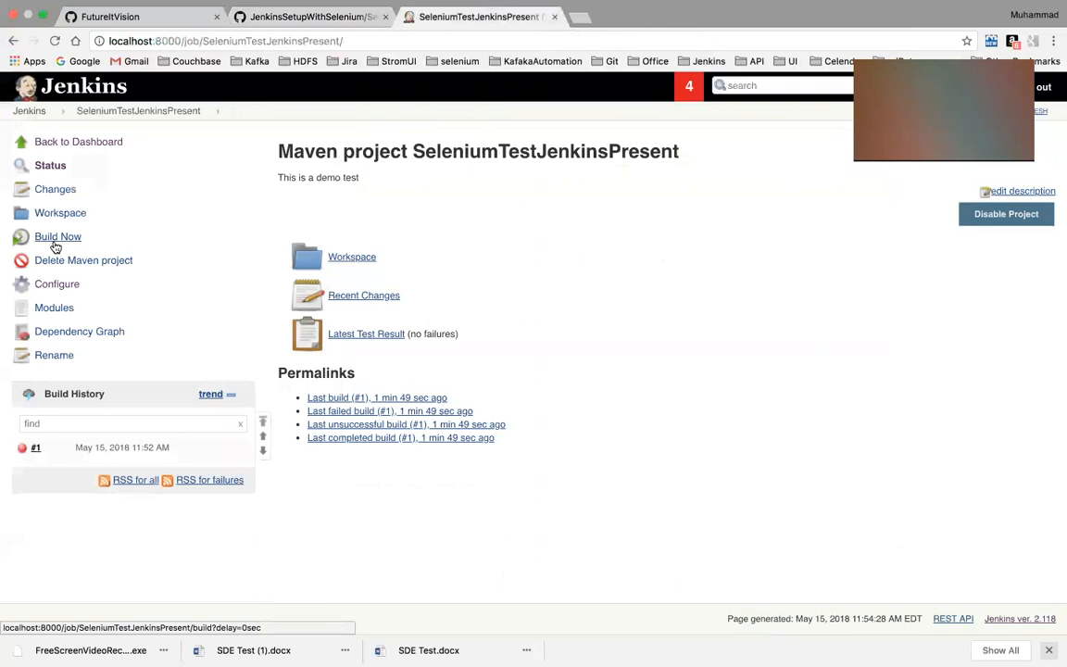
Start a new build of SeleniumTestJenkinsPresent and follow the console output of build #2 until it finishes
{"action": "left_click", "coordinate": [55, 243]}
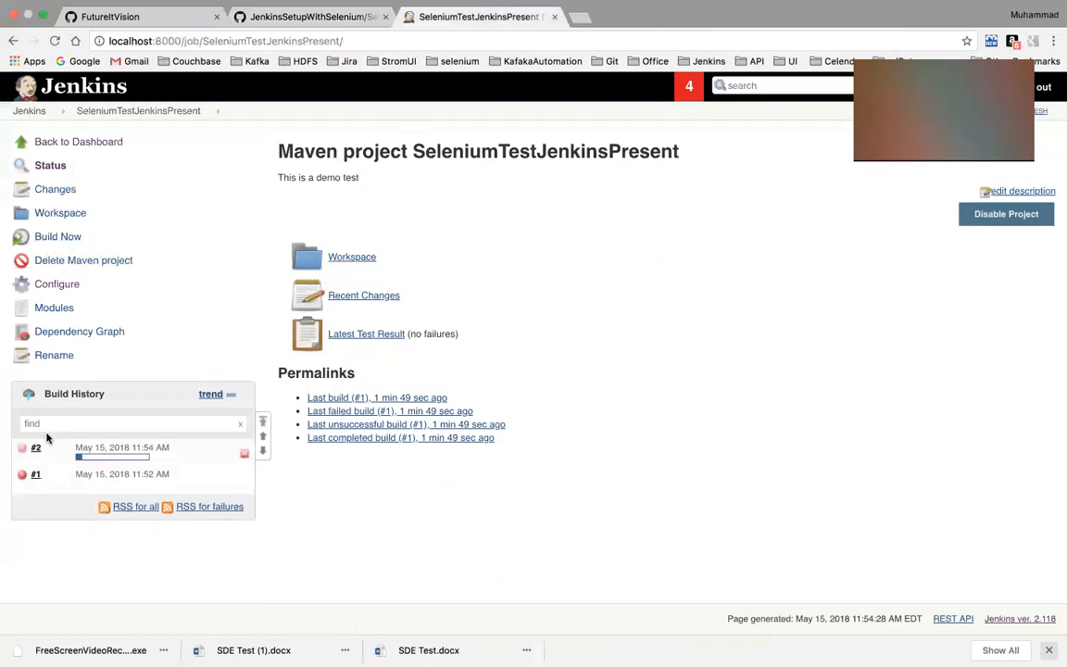
{"action": "left_click", "coordinate": [46, 447]}
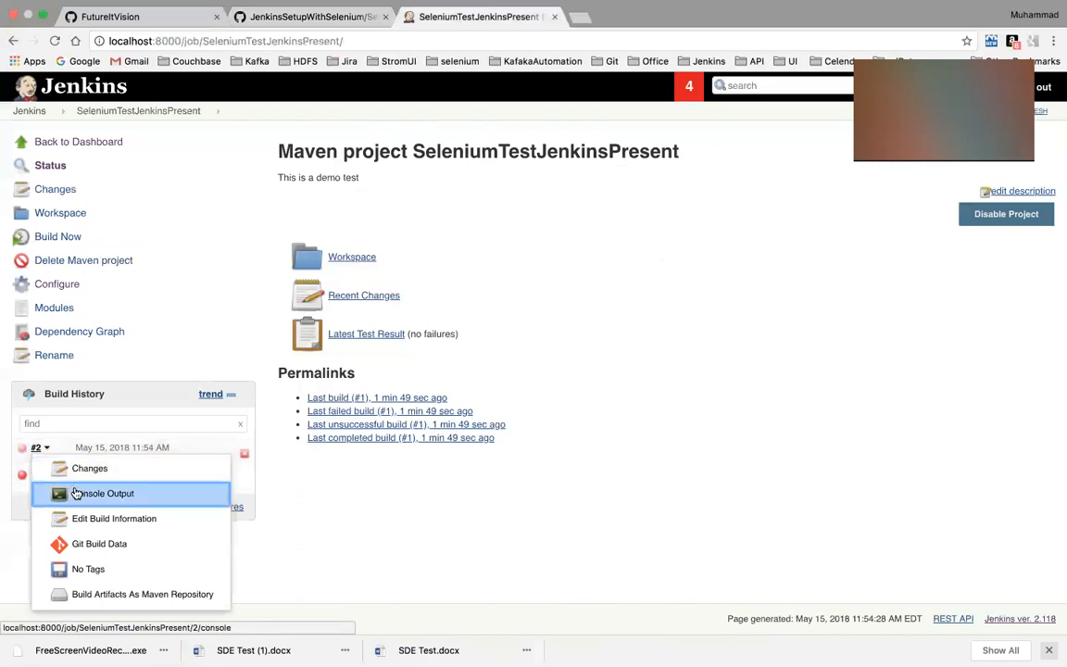
{"action": "left_click", "coordinate": [76, 492]}
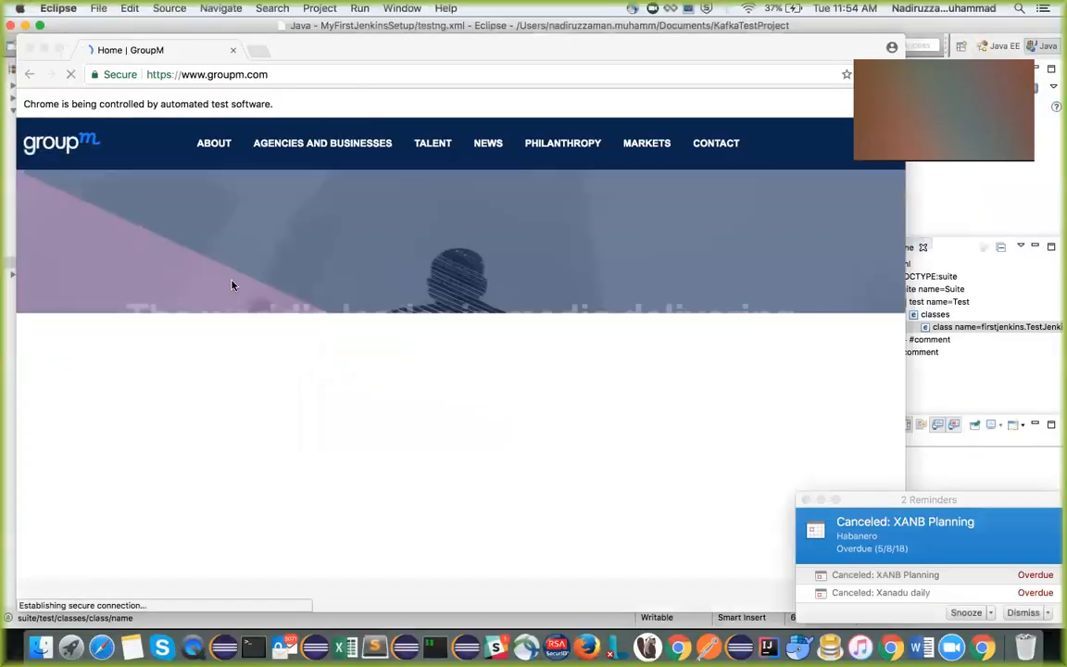
{"action": "key", "text": "ctrl+Right"}
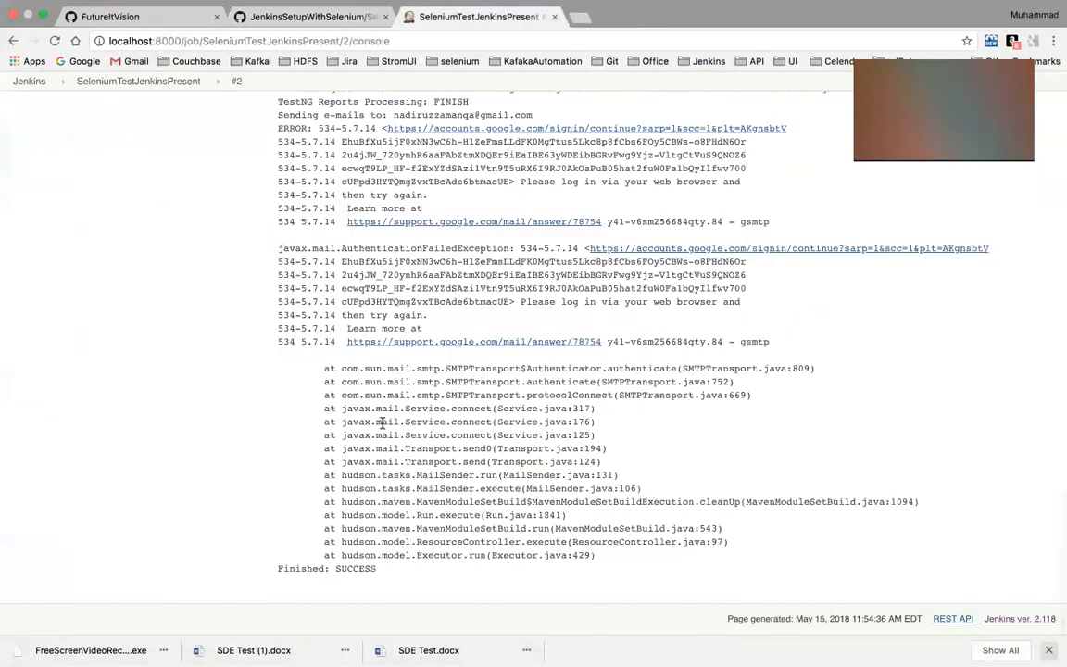
{"action": "scroll", "coordinate": [395, 361], "scroll_direction": "up", "scroll_amount": 20}
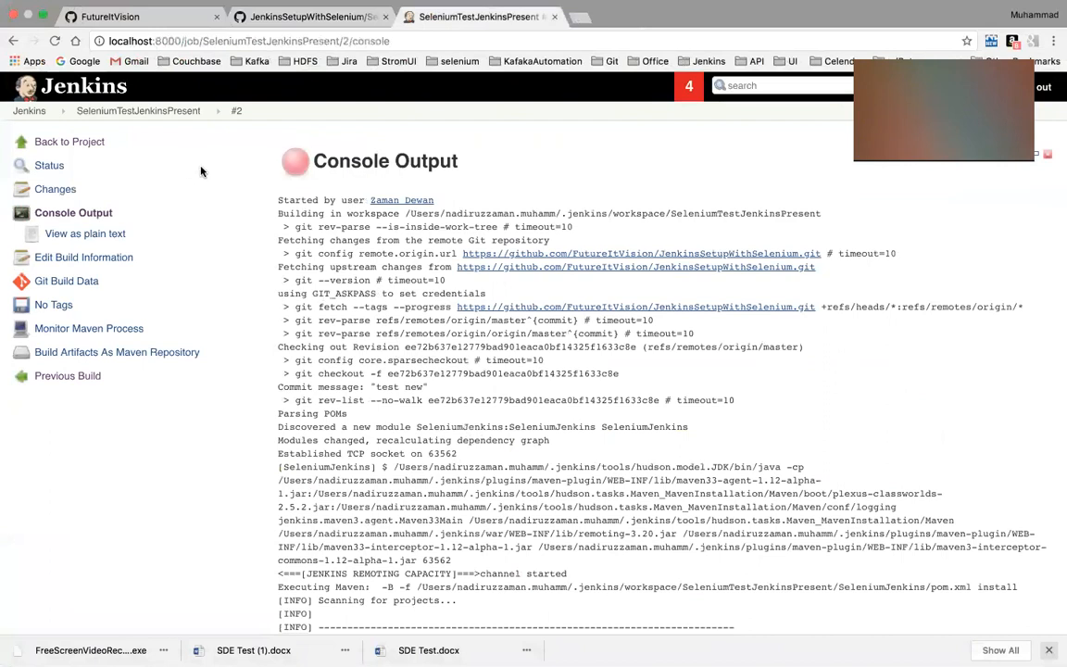
Check the job's status on the dashboard, review build #2's console output again, and return to the project page
{"action": "left_click", "coordinate": [43, 113]}
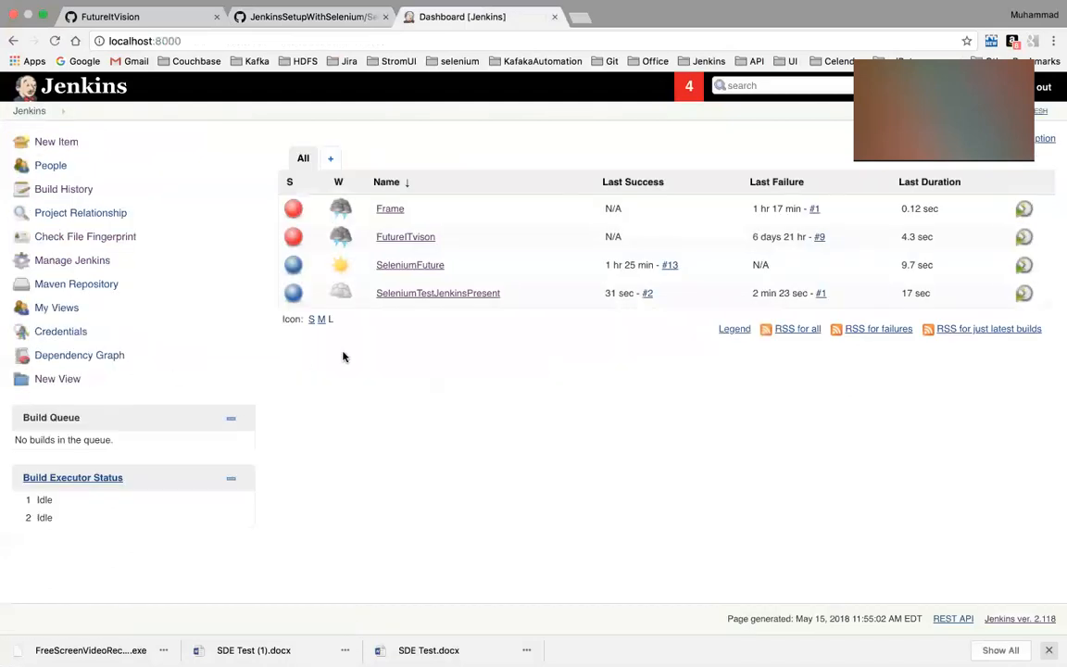
{"action": "left_click", "coordinate": [440, 294]}
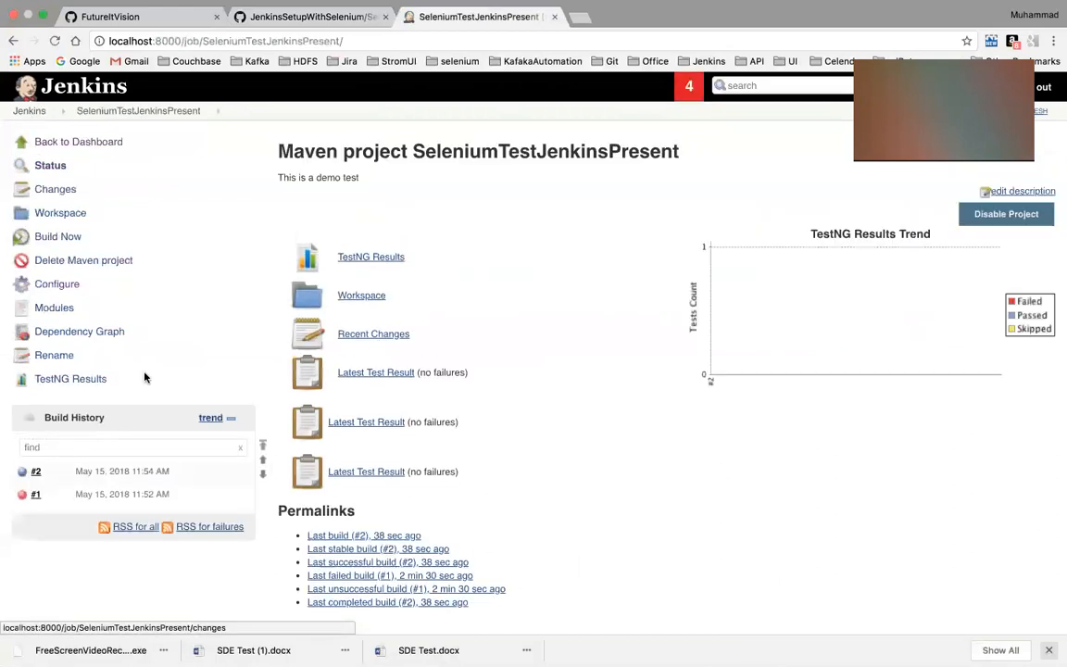
{"action": "left_click", "coordinate": [46, 471]}
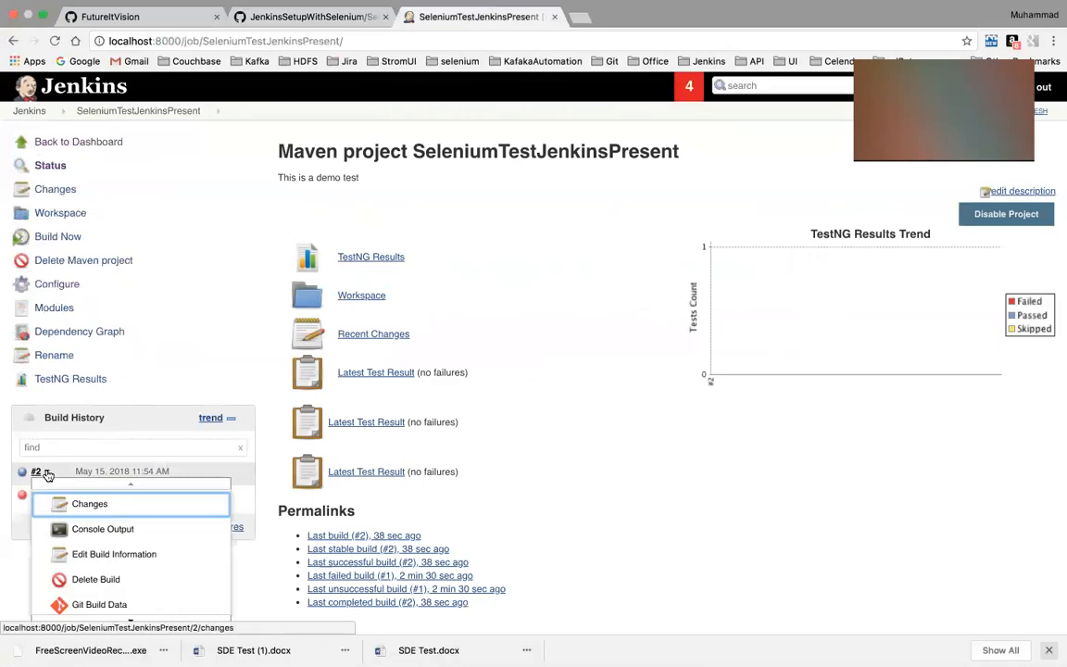
{"action": "left_click", "coordinate": [86, 537]}
{"action": "scroll", "coordinate": [446, 400], "scroll_direction": "down", "scroll_amount": 5}
{"action": "scroll", "coordinate": [466, 446], "scroll_direction": "up", "scroll_amount": 5}
{"action": "left_click", "coordinate": [11, 42]}
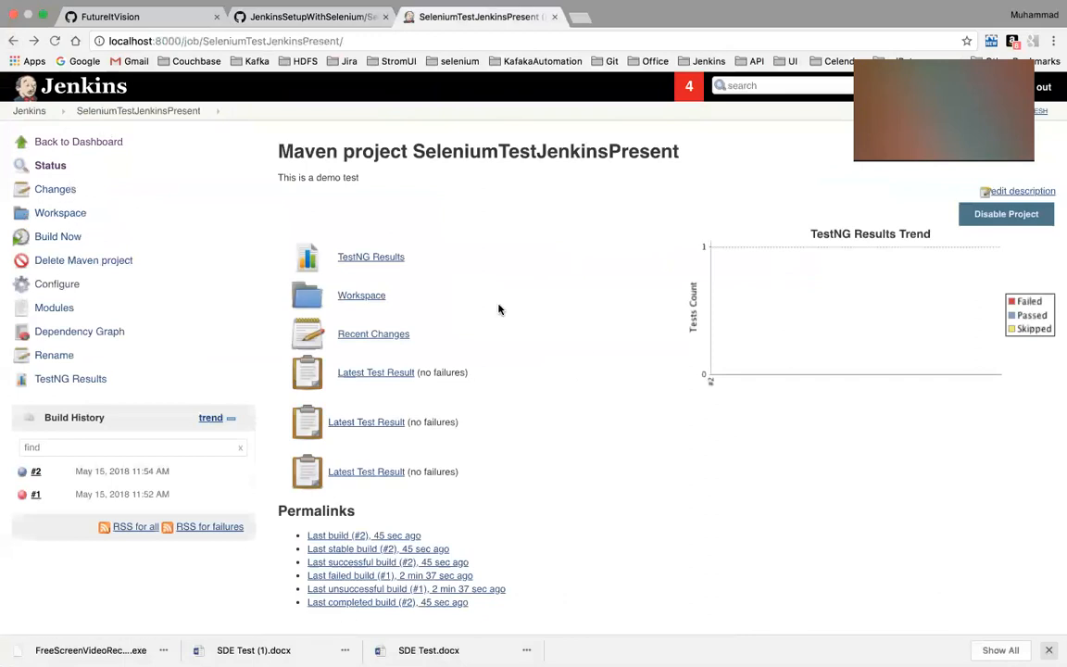
Open the latest test result of SeleniumTestJenkinsPresent and drill down through jenkinsTest and TestOne to firstJenkinTest
{"action": "scroll", "coordinate": [499, 309], "scroll_direction": "down", "scroll_amount": 1}
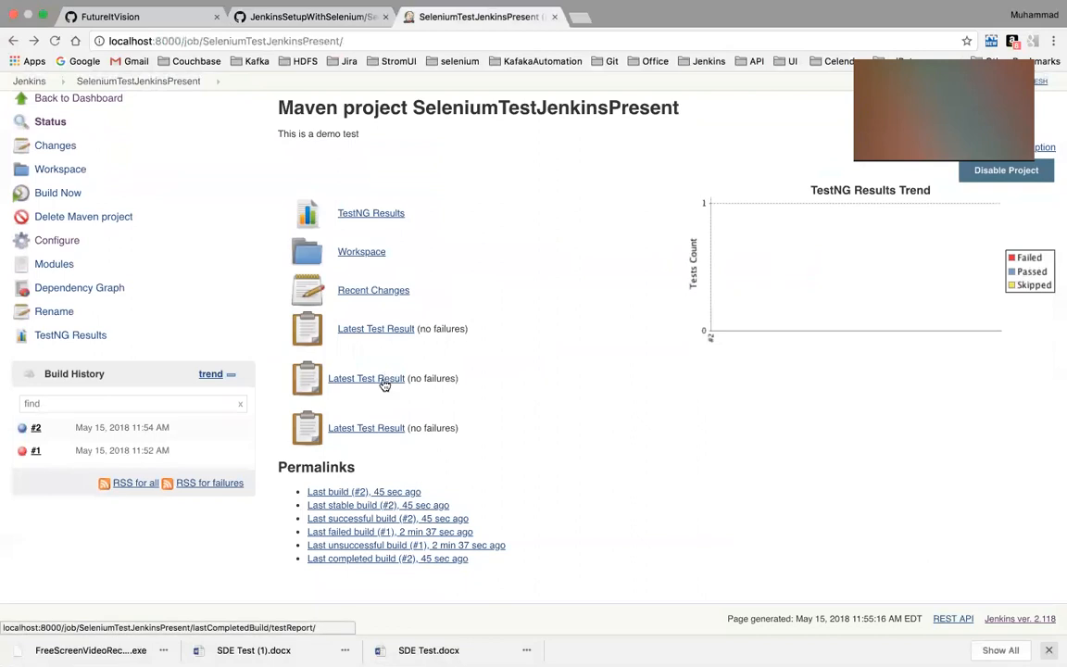
{"action": "left_click", "coordinate": [385, 382]}
{"action": "left_click", "coordinate": [399, 238]}
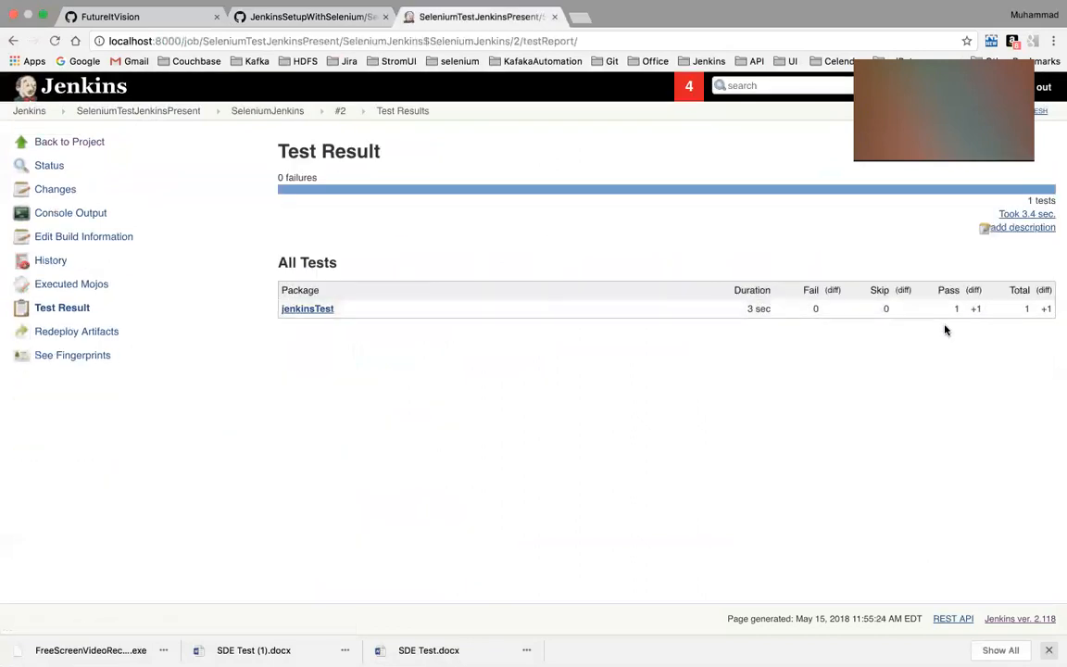
{"action": "left_click", "coordinate": [324, 311]}
{"action": "left_click", "coordinate": [309, 311]}
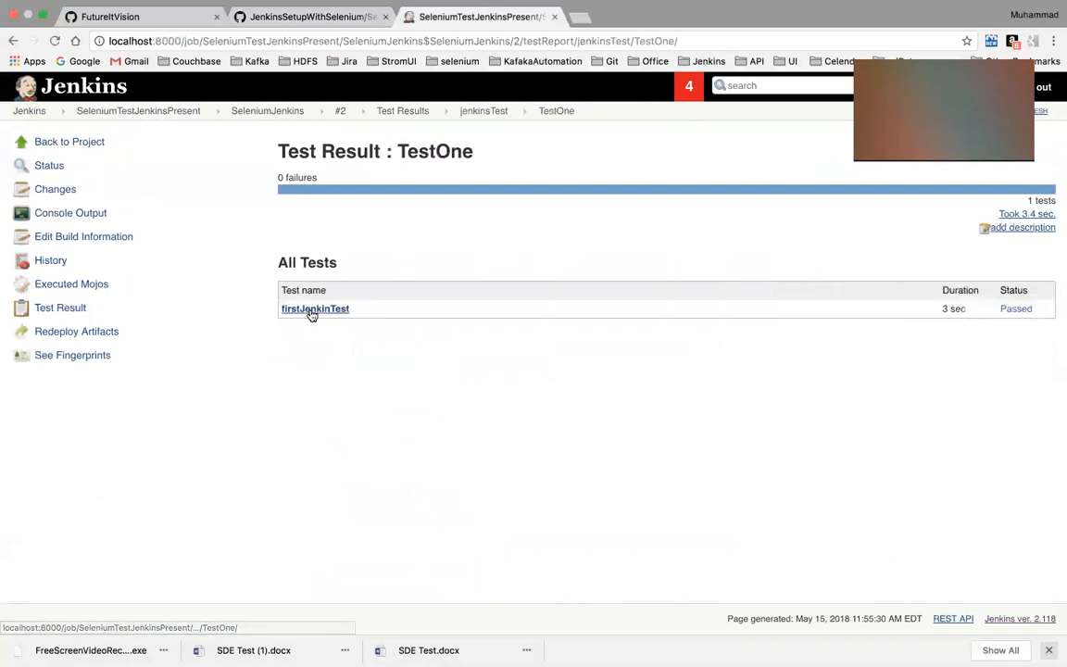
{"action": "left_click", "coordinate": [312, 312]}
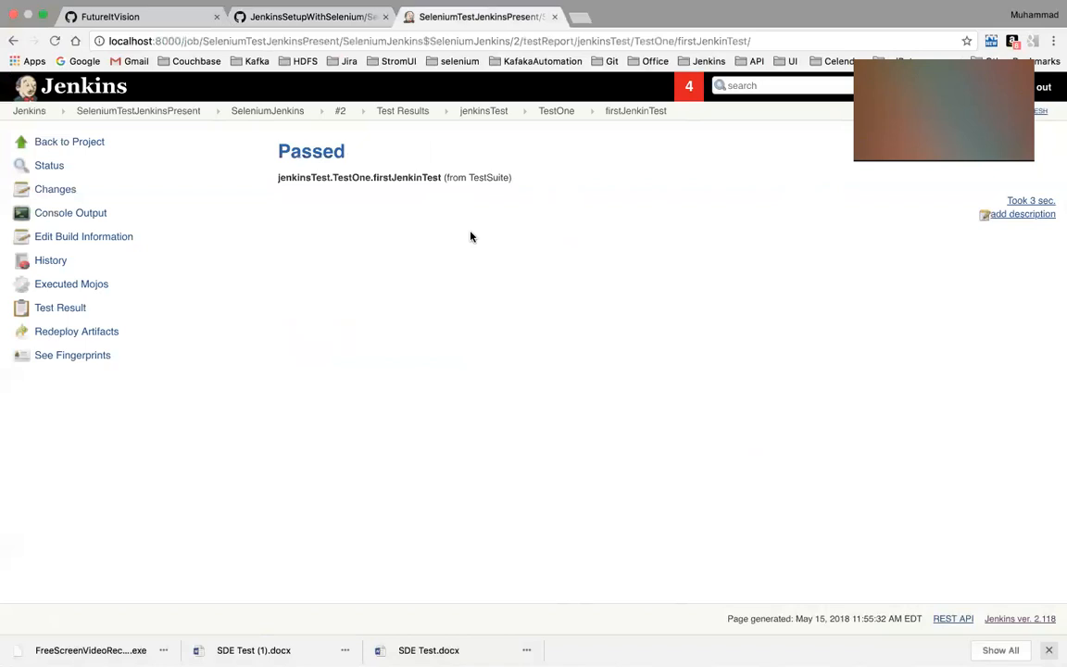
Switch to Eclipse, where the testng.xml of MyFirstJenkinsSetup is open
{"action": "mouse_move", "coordinate": [602, 648]}
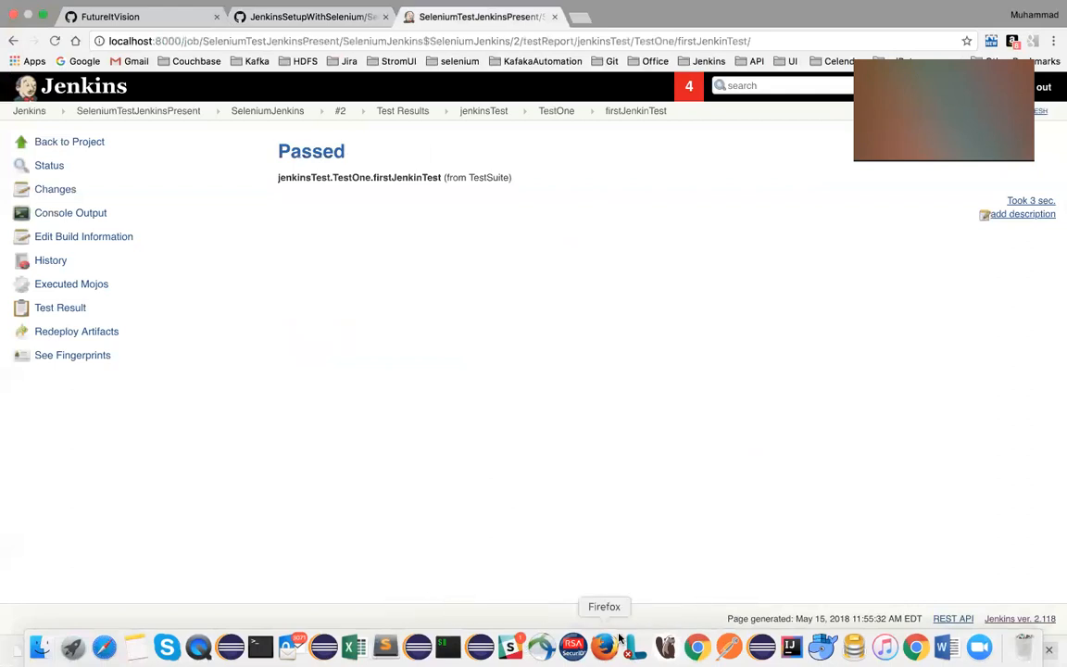
{"action": "key", "text": "ctrl+Left"}
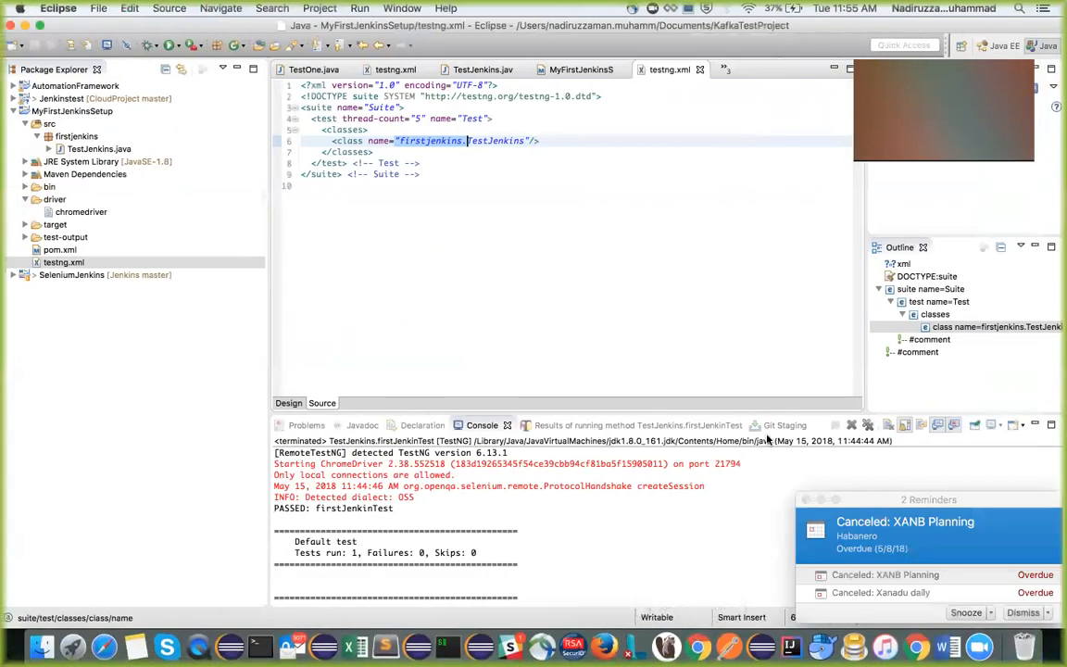